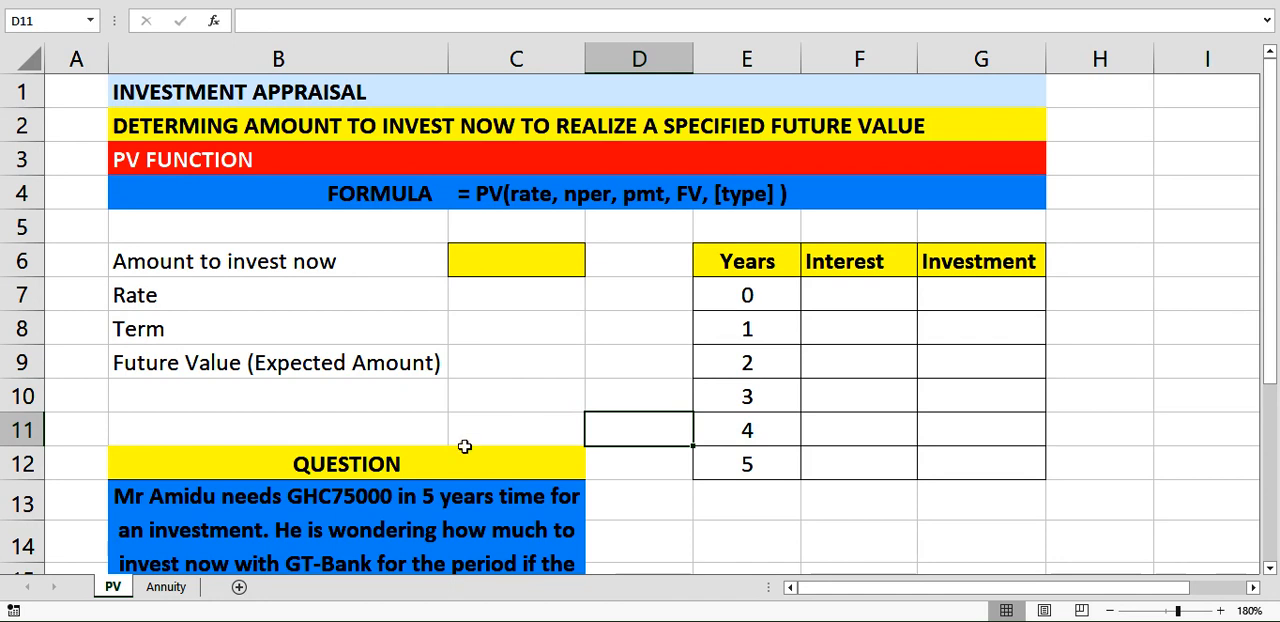
Read the question below the inputs and enter a rate of 10%, a term of 5 and a future value of 75000.
{"action": "left_click", "coordinate": [242, 492]}
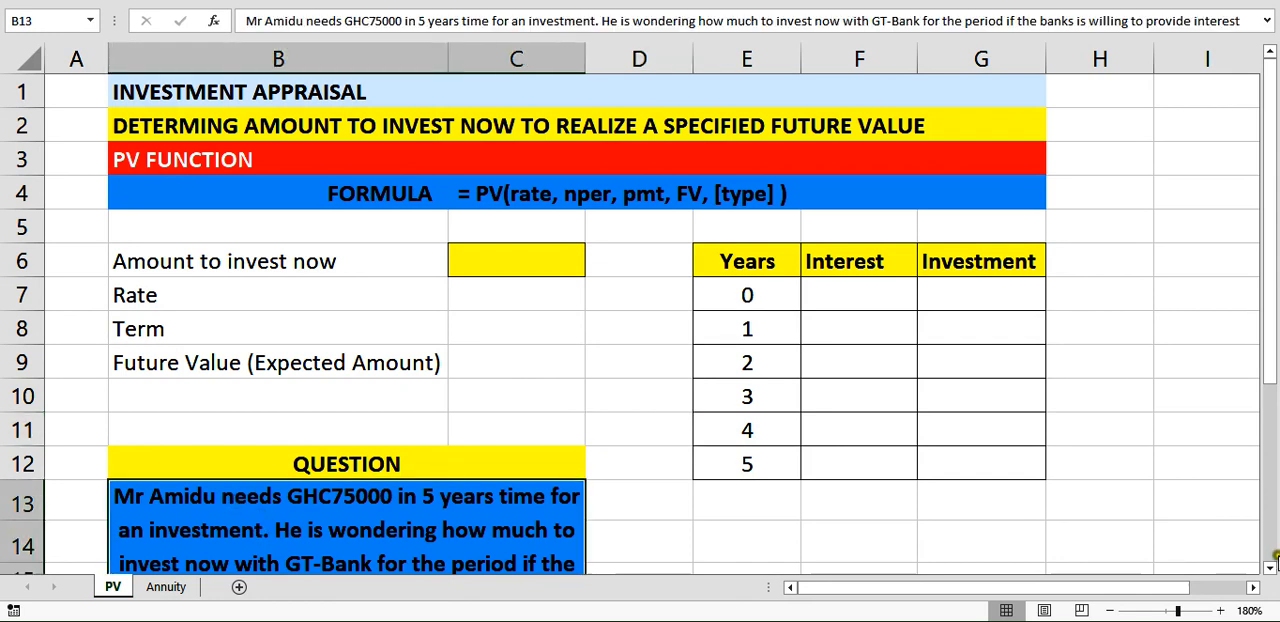
{"action": "left_click", "coordinate": [1271, 566]}
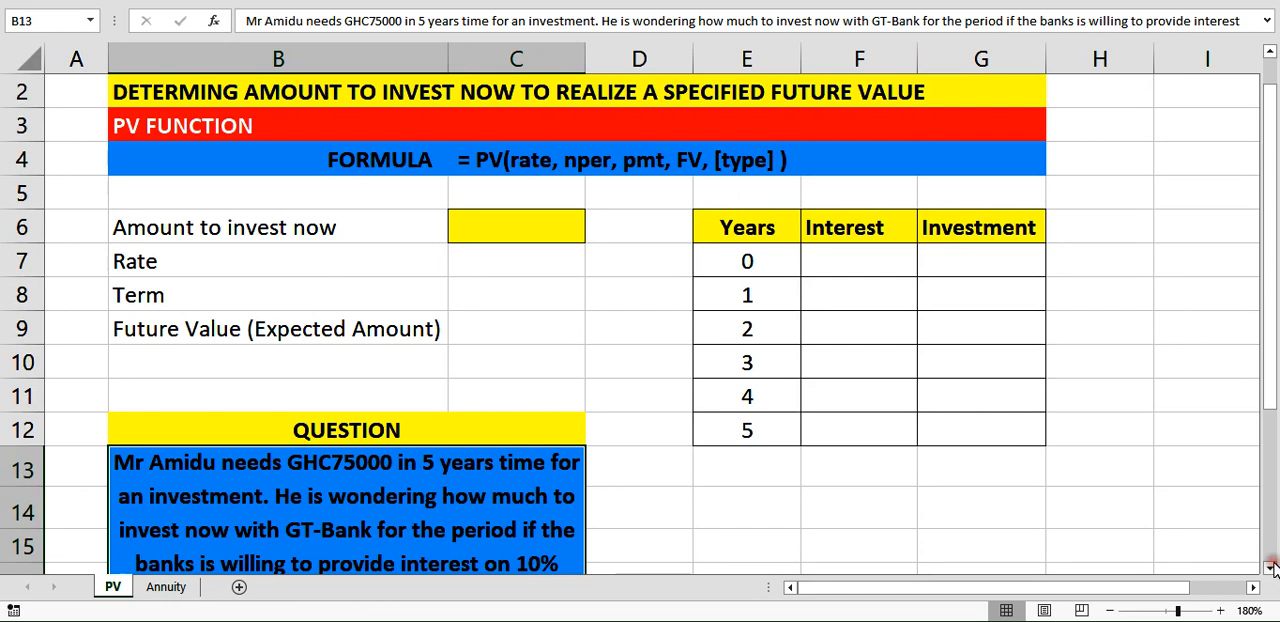
{"action": "left_click", "coordinate": [1271, 566]}
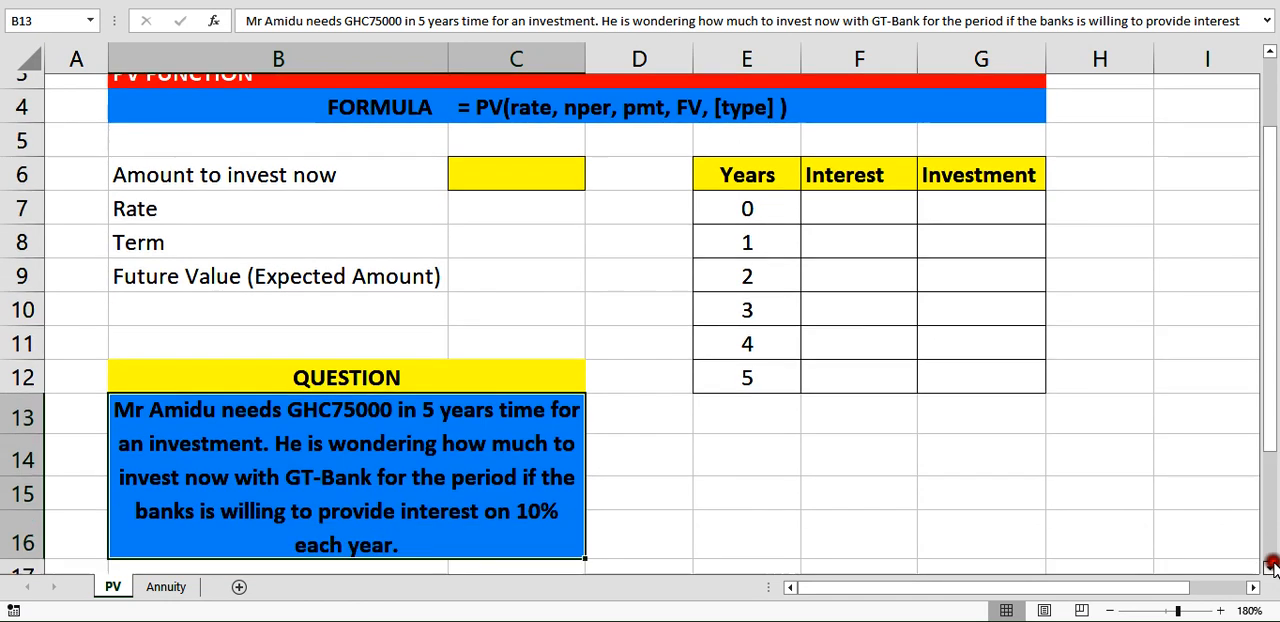
{"action": "left_click", "coordinate": [1271, 566]}
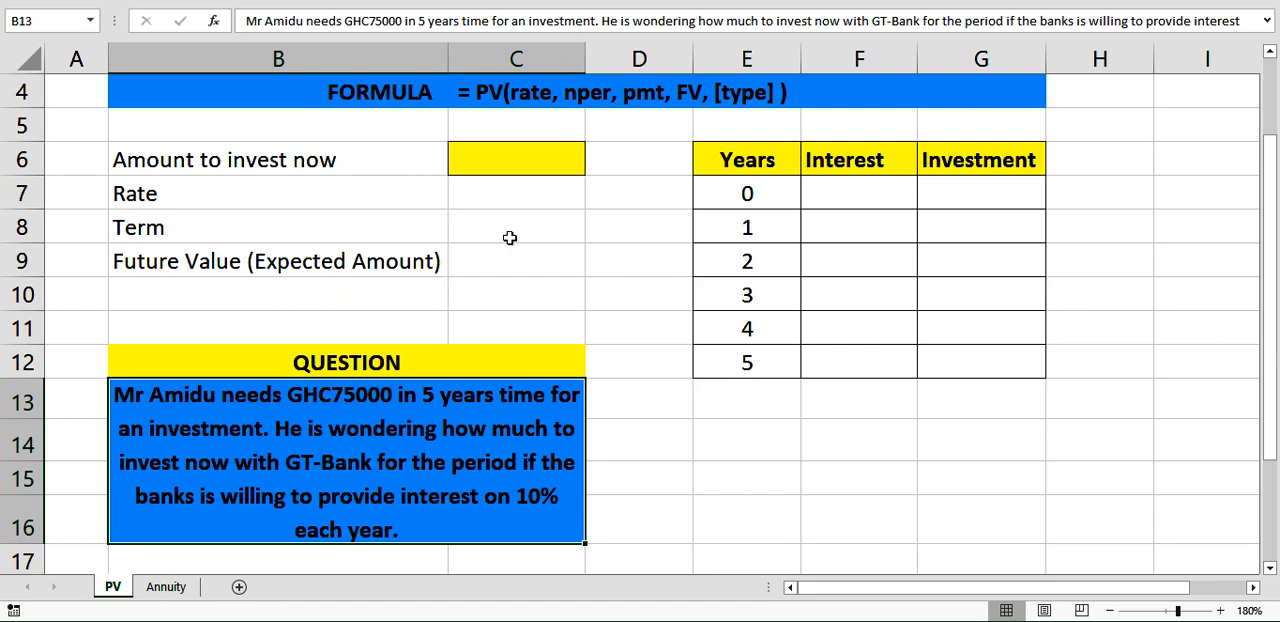
{"action": "scroll", "coordinate": [509, 237], "scroll_direction": "up", "scroll_amount": 1}
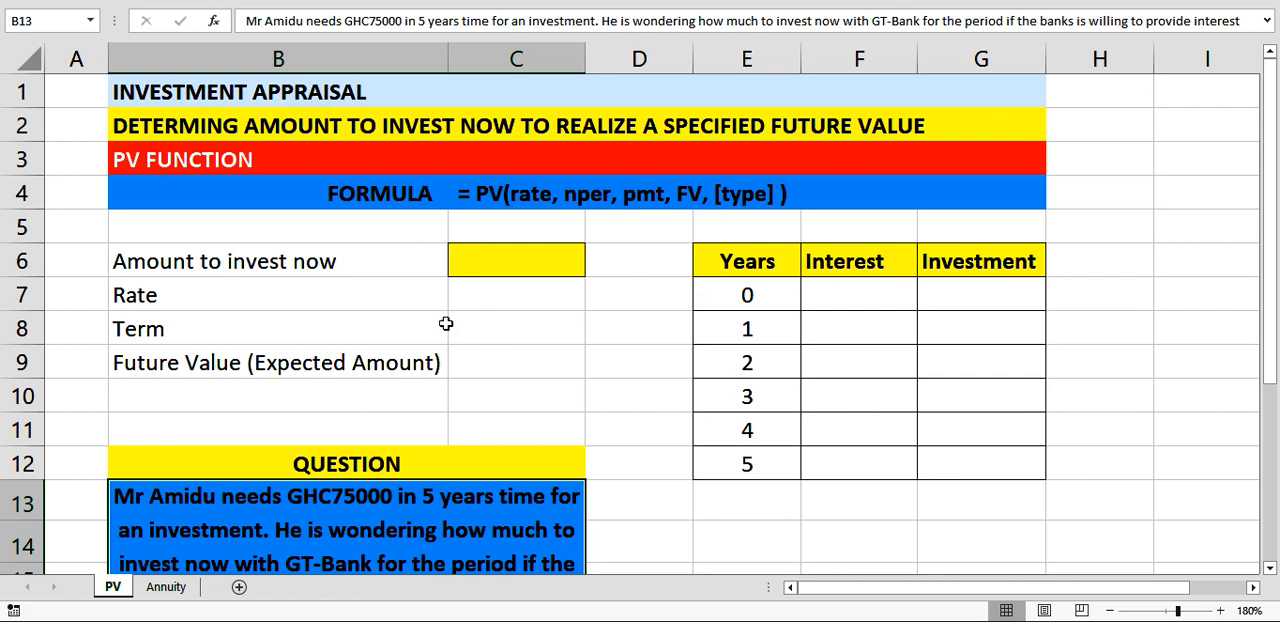
{"action": "left_click", "coordinate": [497, 290]}
{"action": "type", "text": "10"}
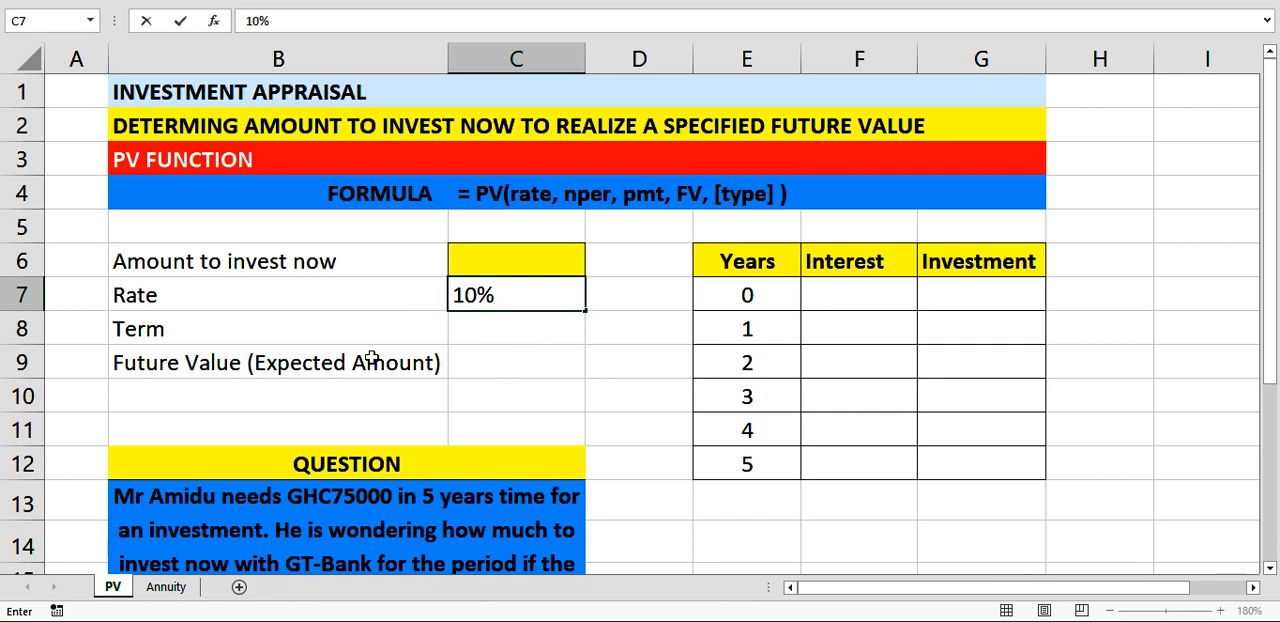
{"action": "key", "text": "Return"}
{"action": "type", "text": "5"}
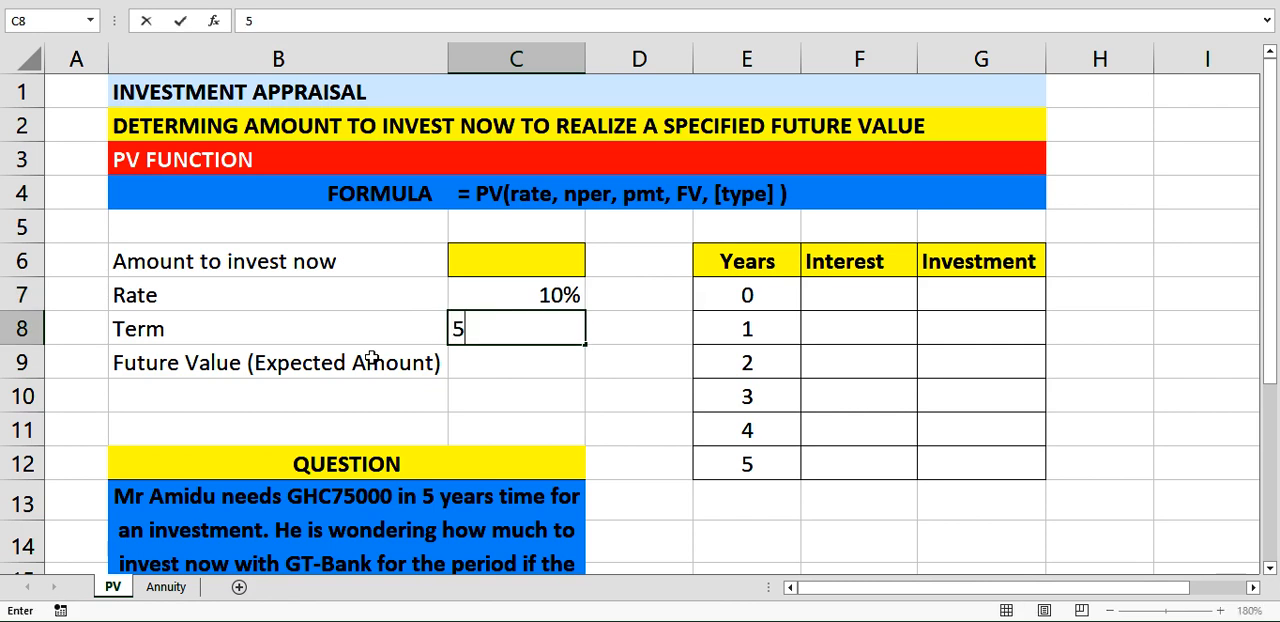
{"action": "key", "text": "Return"}
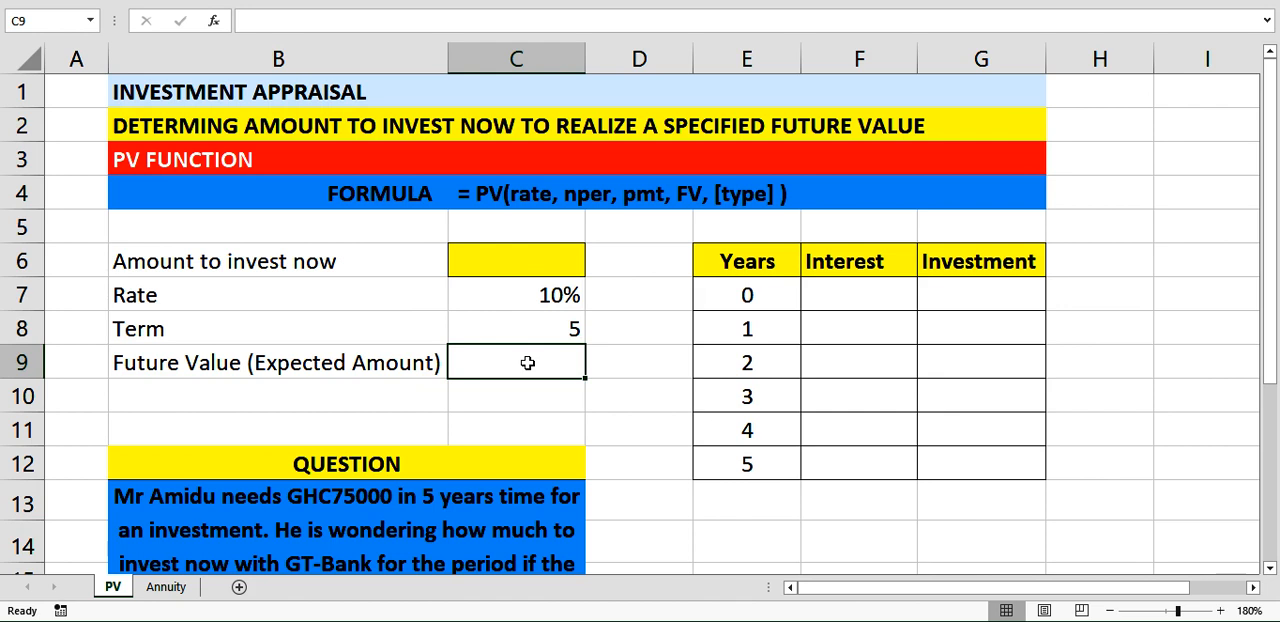
{"action": "type", "text": "75000"}
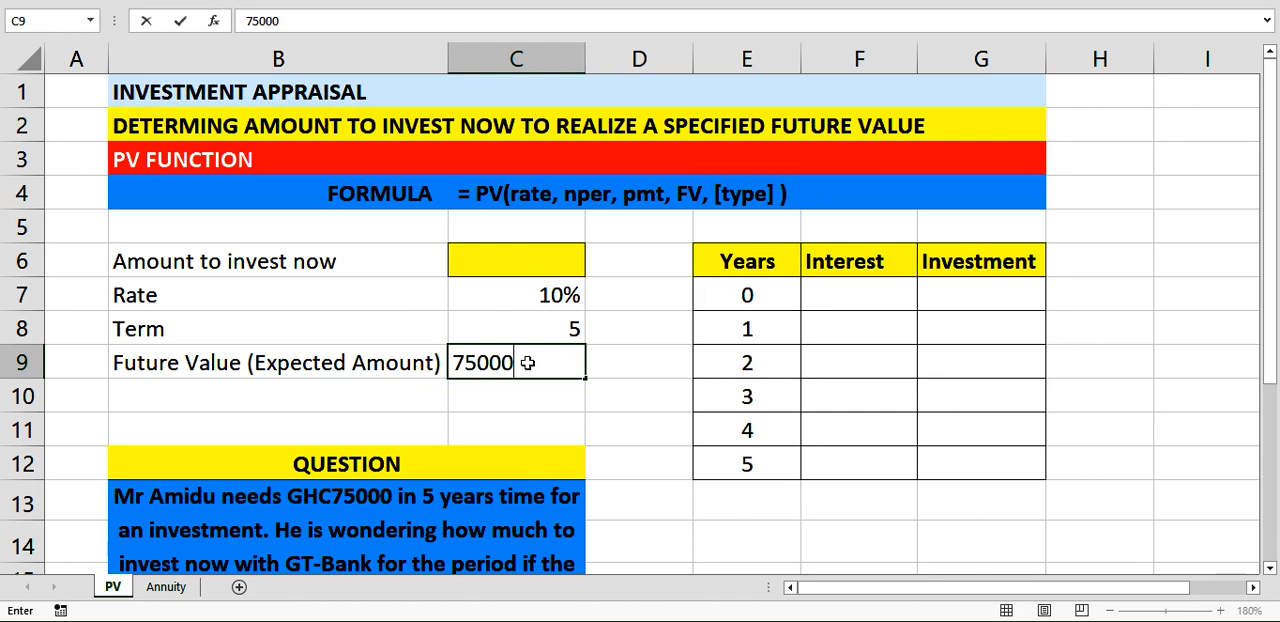
{"action": "left_click", "coordinate": [600, 396]}
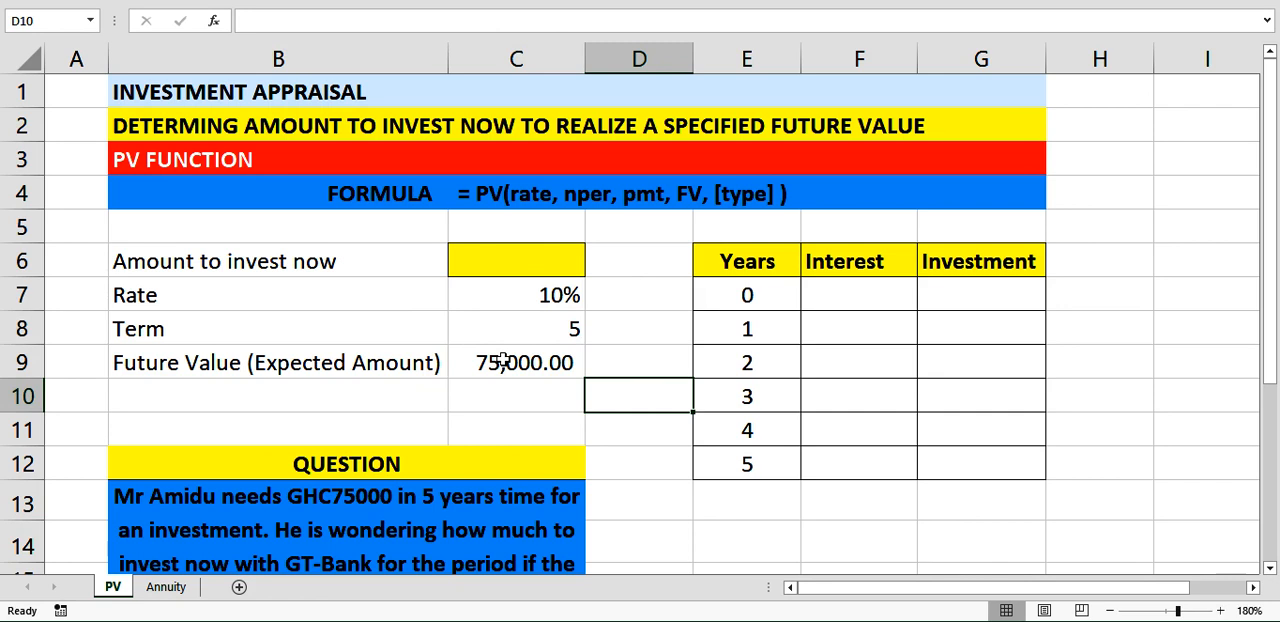
Calculate the amount to invest now in C6 with the formula =PV(C7,C8,0,C9).
{"action": "left_click", "coordinate": [514, 264]}
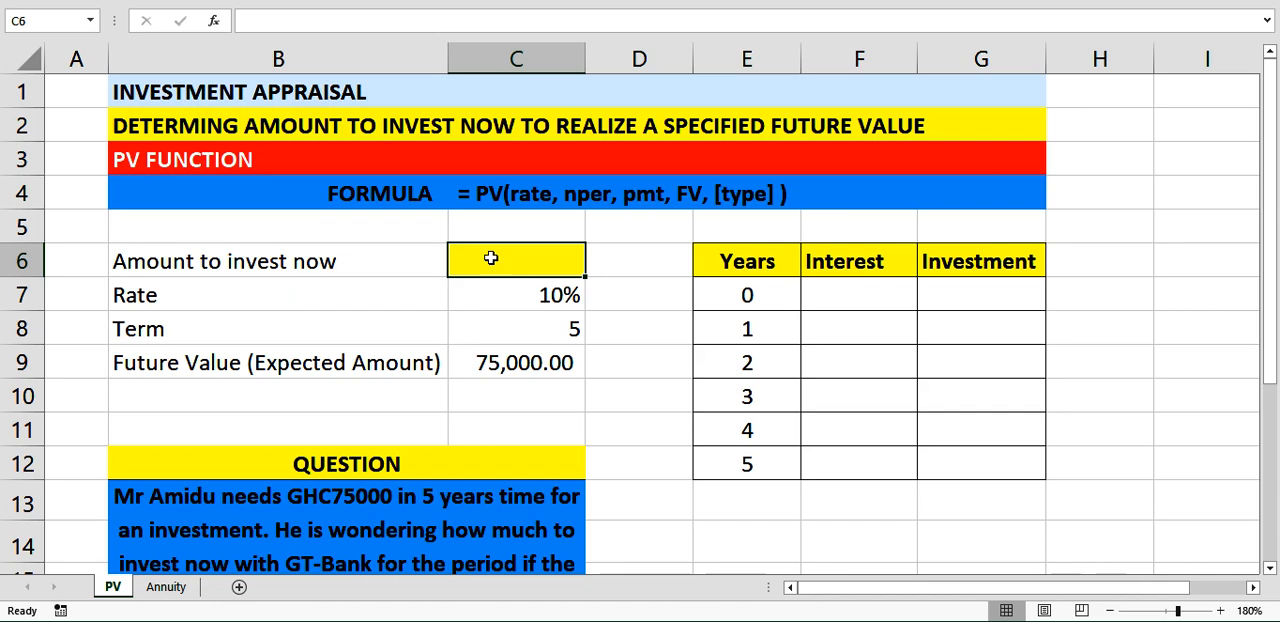
{"action": "type", "text": "="}
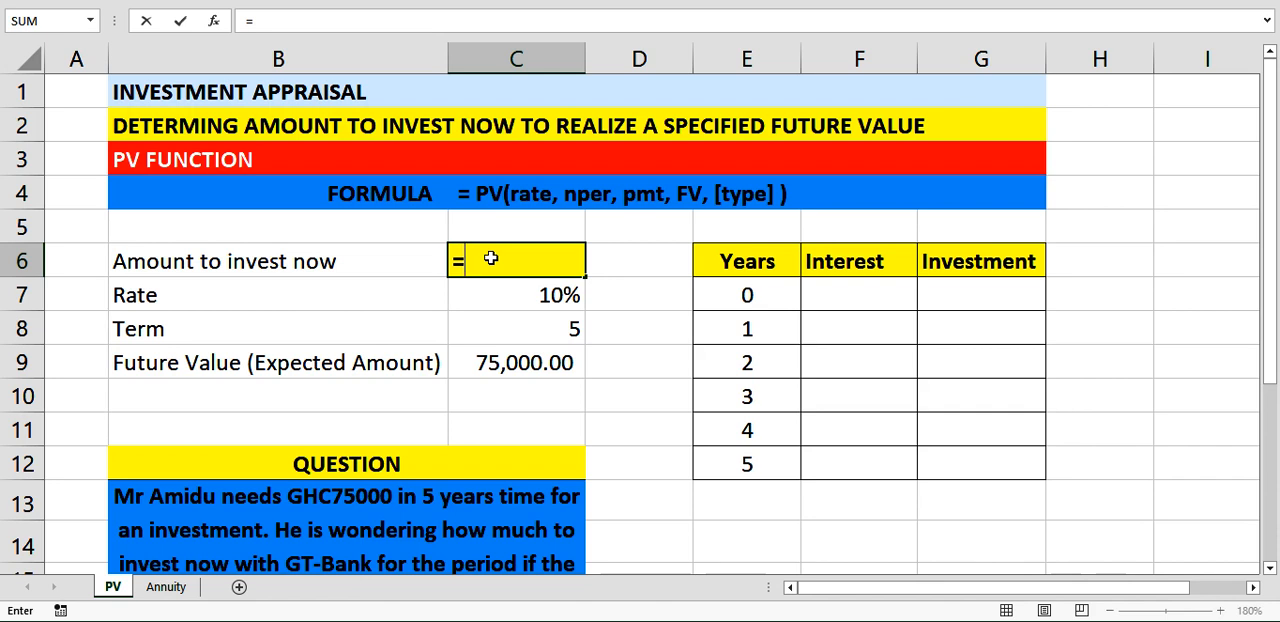
{"action": "type", "text": "pv"}
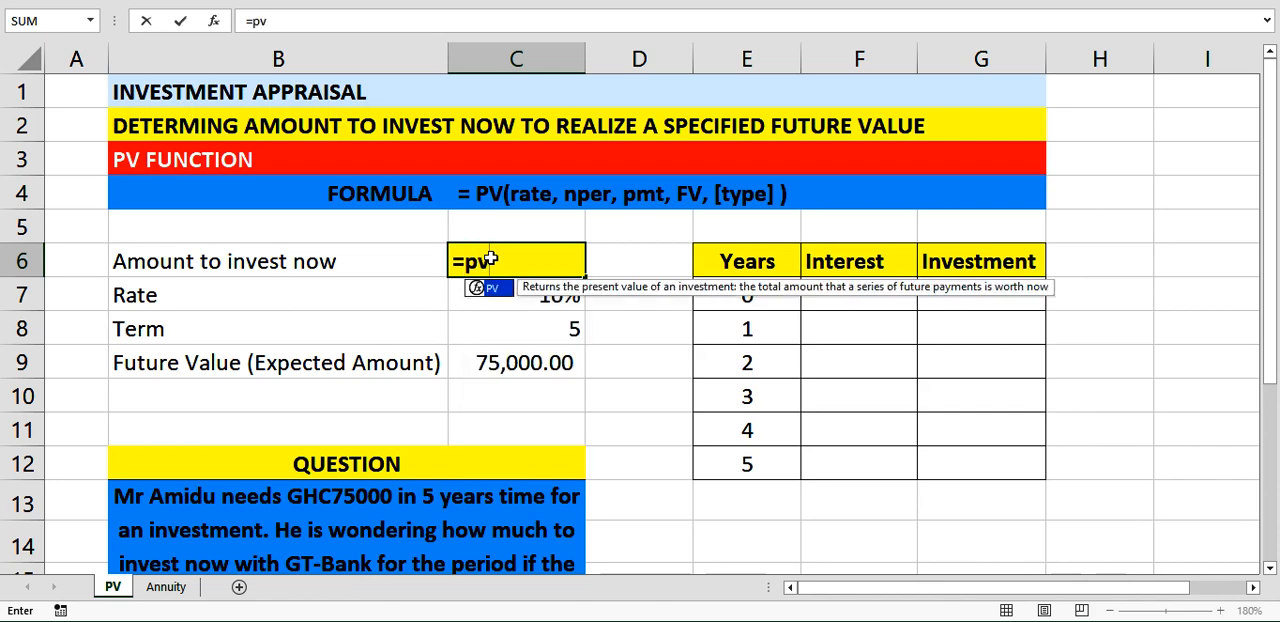
{"action": "key", "text": "Tab"}
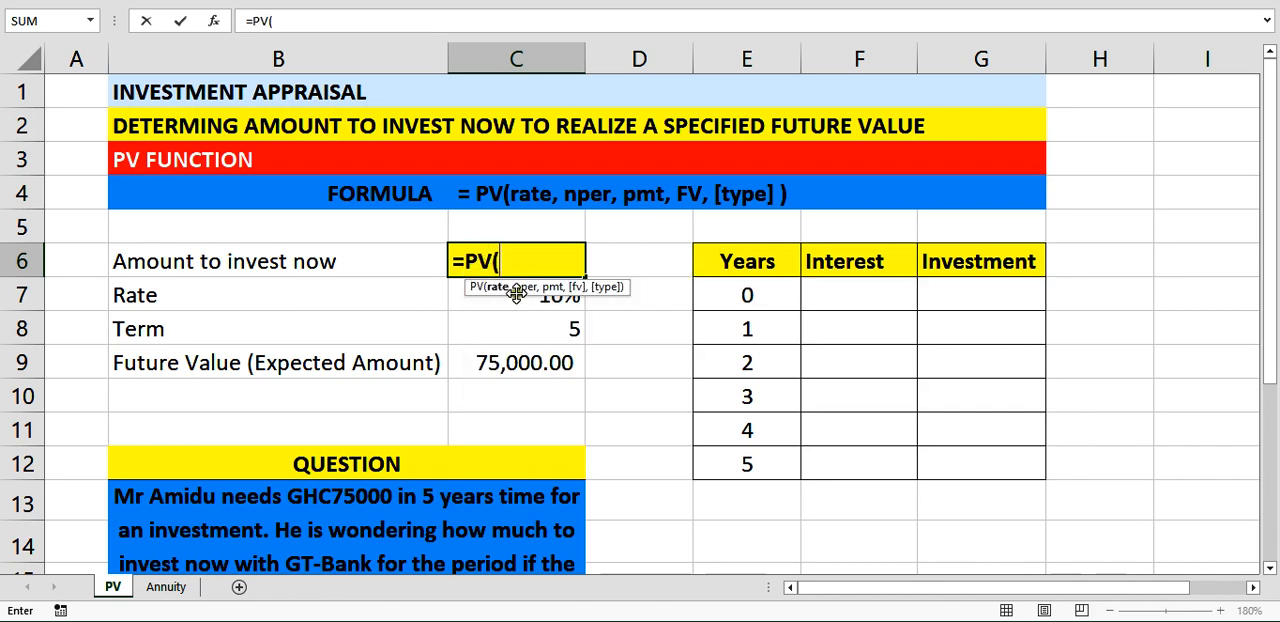
{"action": "left_click", "coordinate": [462, 303]}
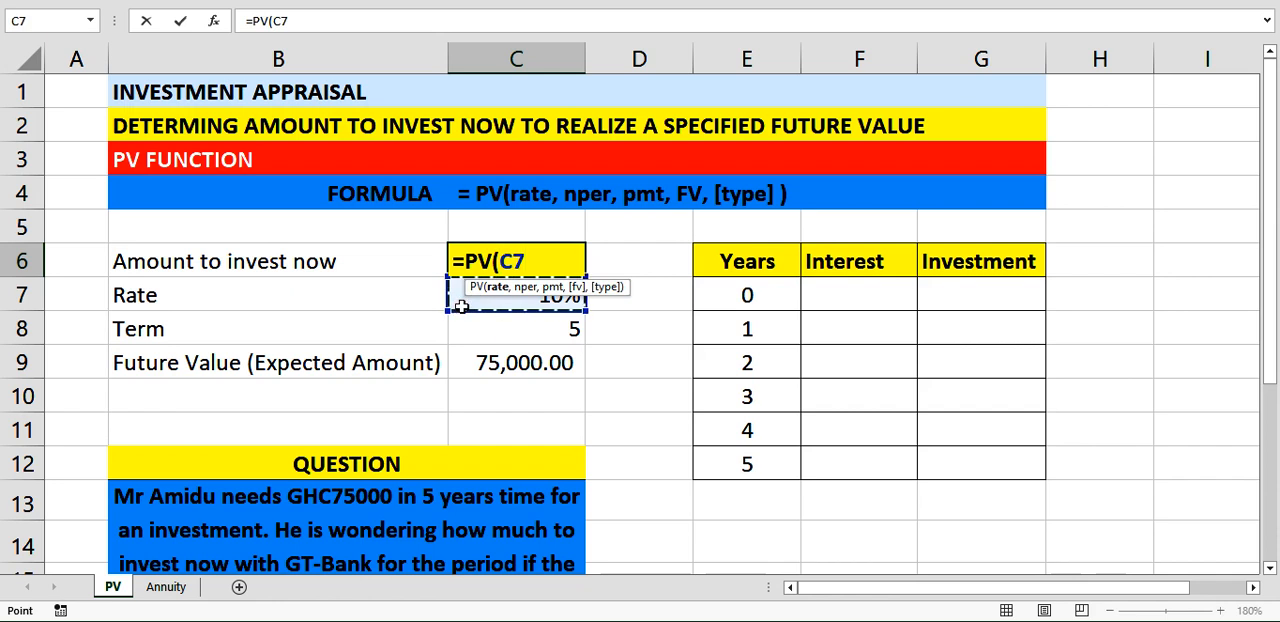
{"action": "type", "text": ","}
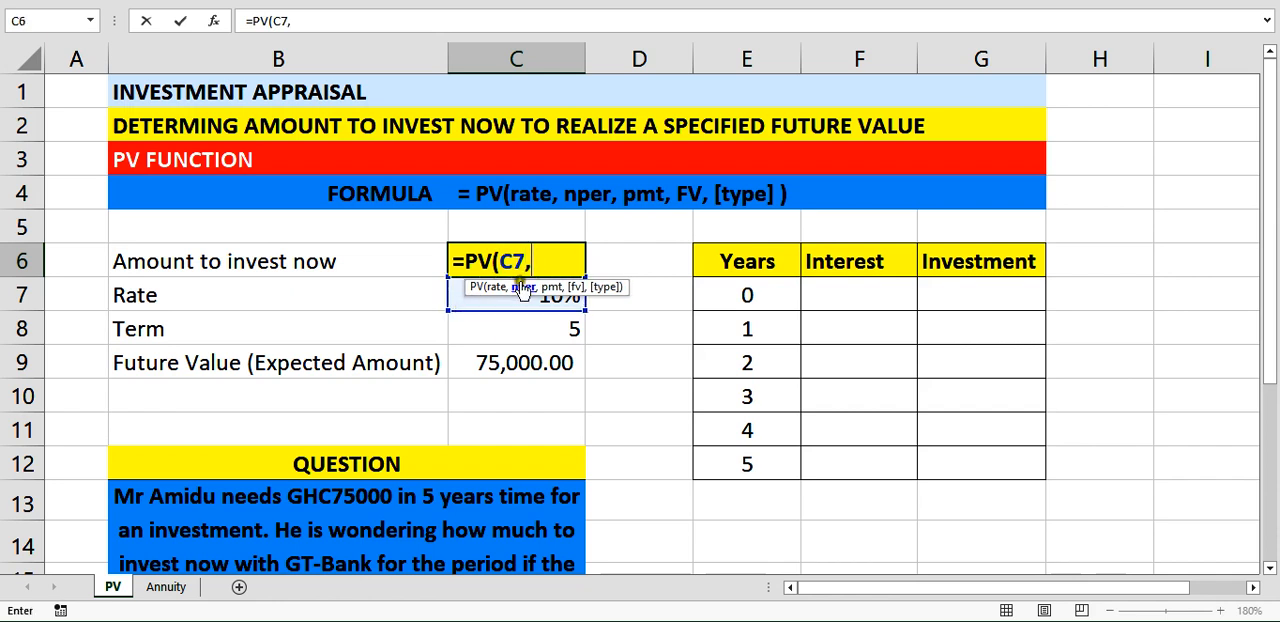
{"action": "left_click", "coordinate": [480, 330]}
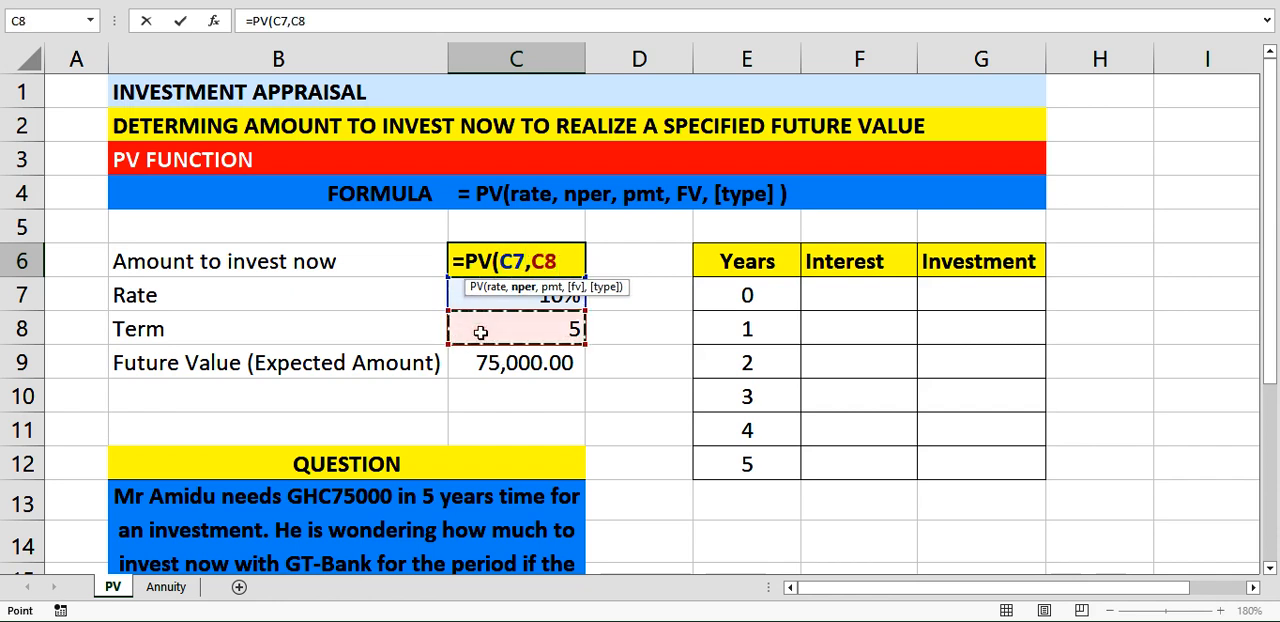
{"action": "type", "text": ","}
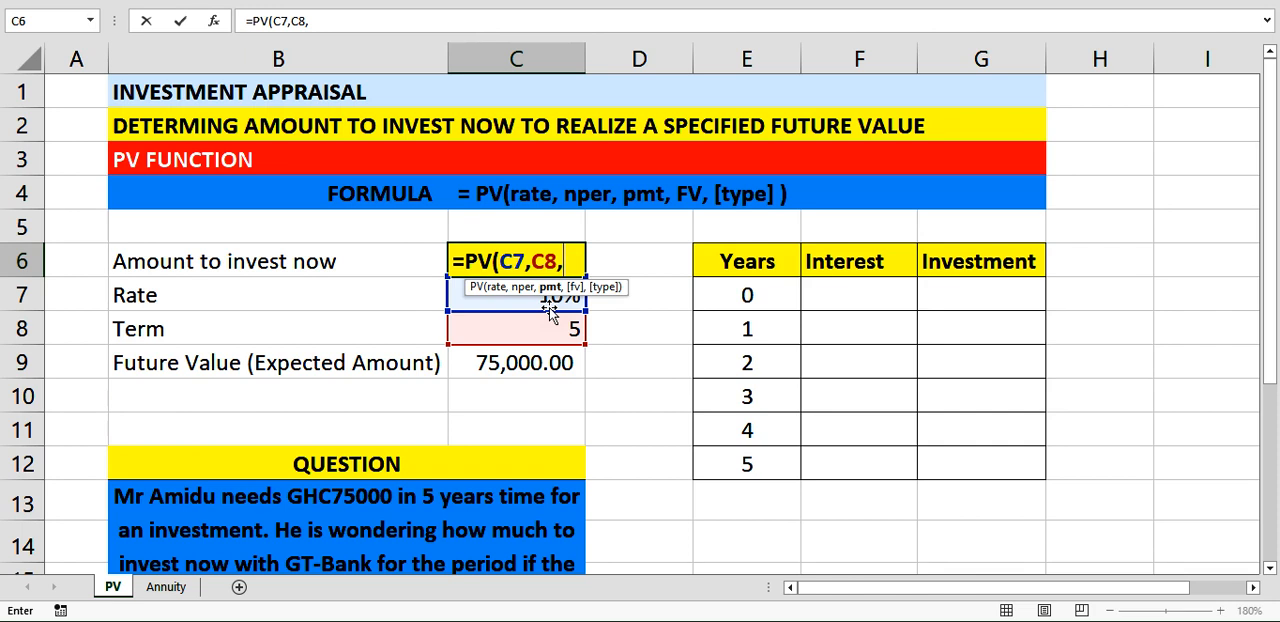
{"action": "type", "text": "0,"}
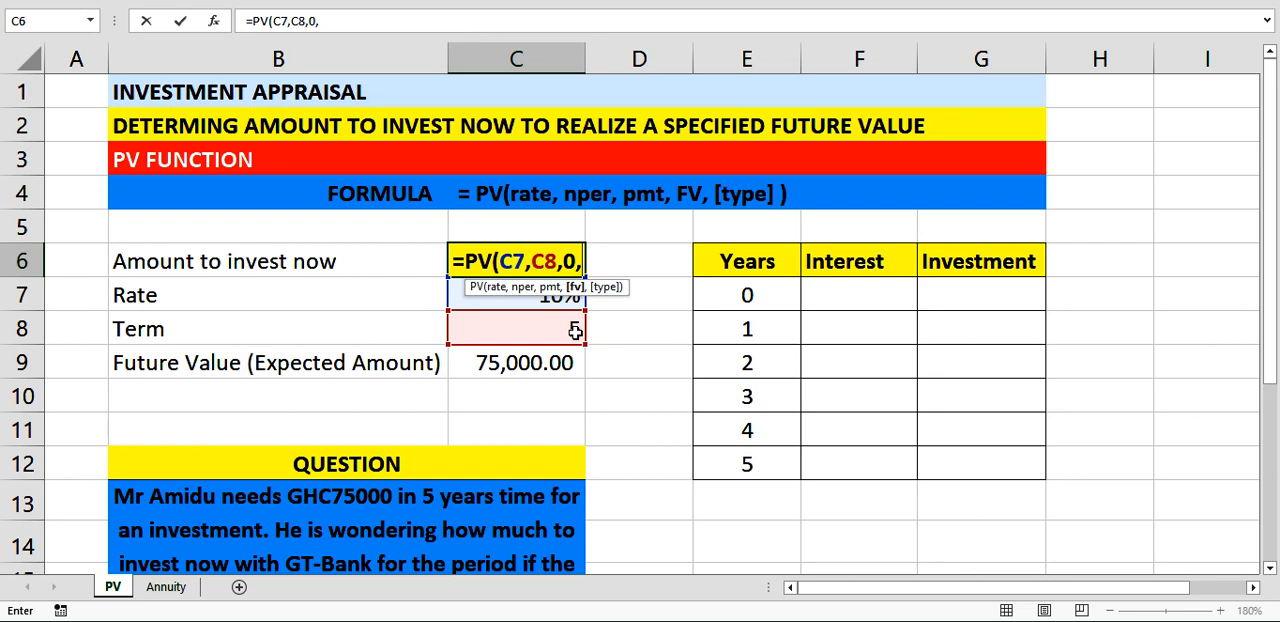
{"action": "left_click", "coordinate": [520, 363]}
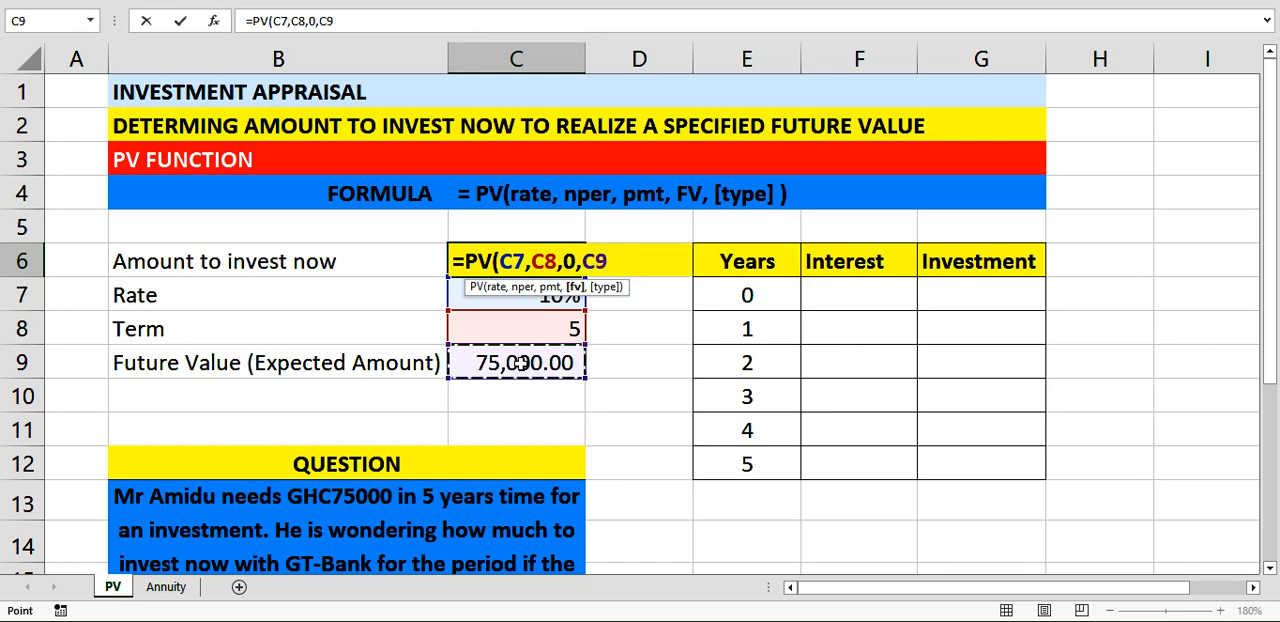
{"action": "type", "text": ")"}
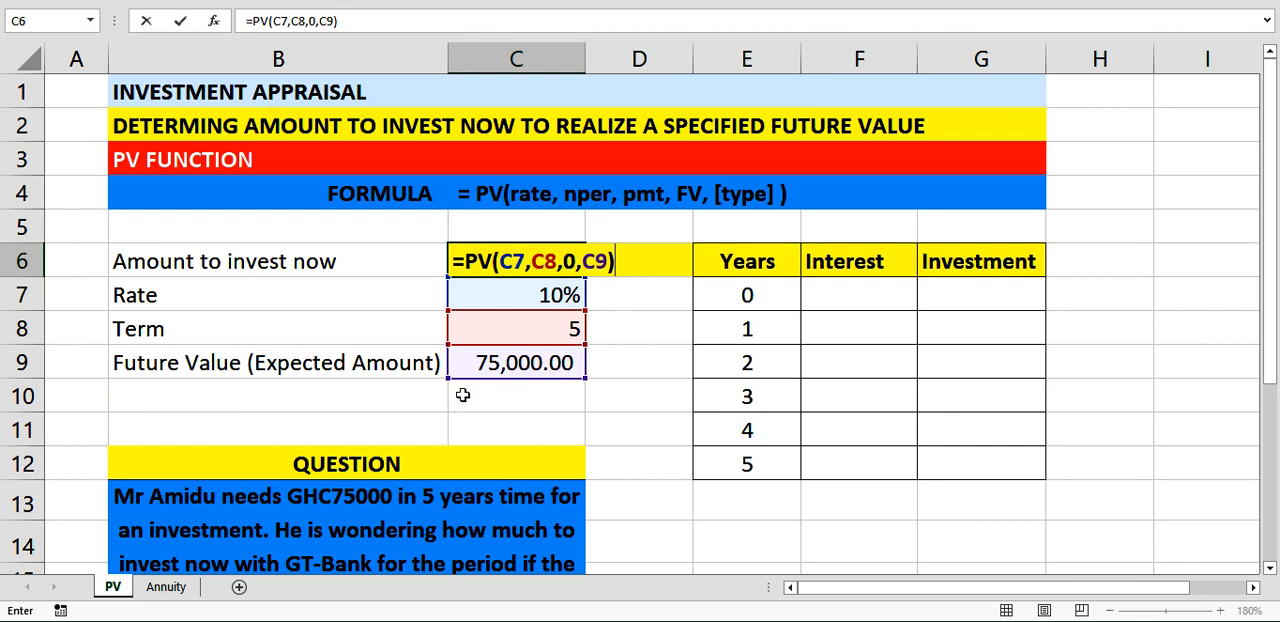
{"action": "key", "text": "Return"}
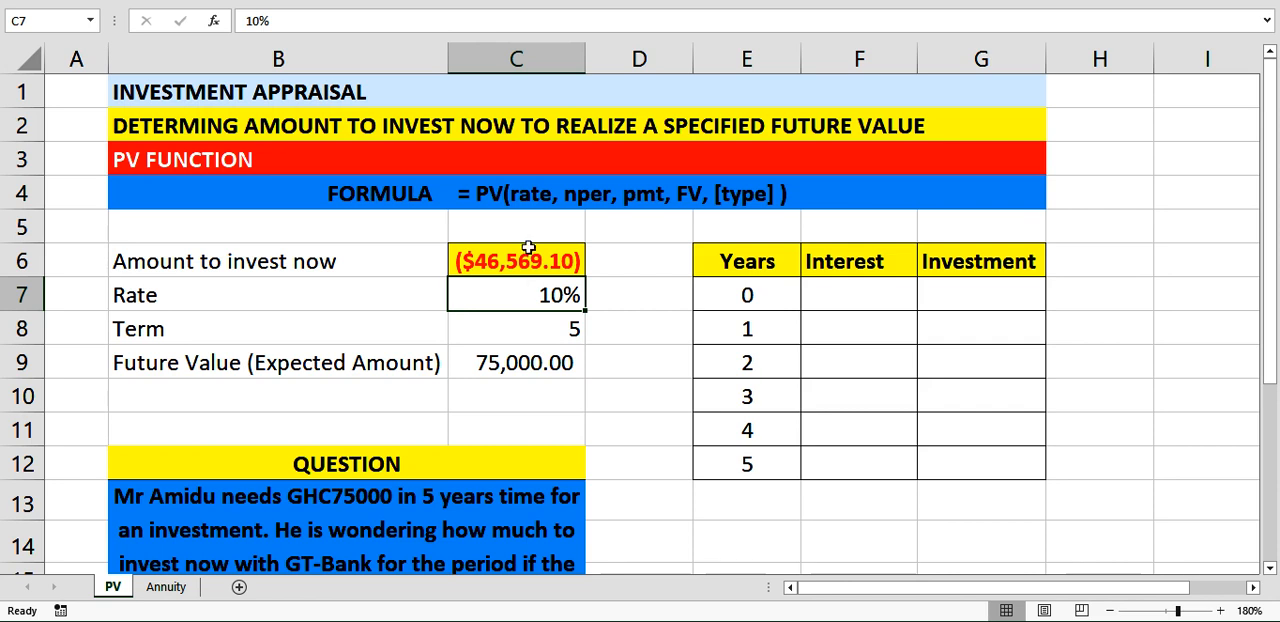
Change the currency symbol of the amount to invest now in C6 to GHC and widen column C to fit it.
{"action": "left_click", "coordinate": [84, 2]}
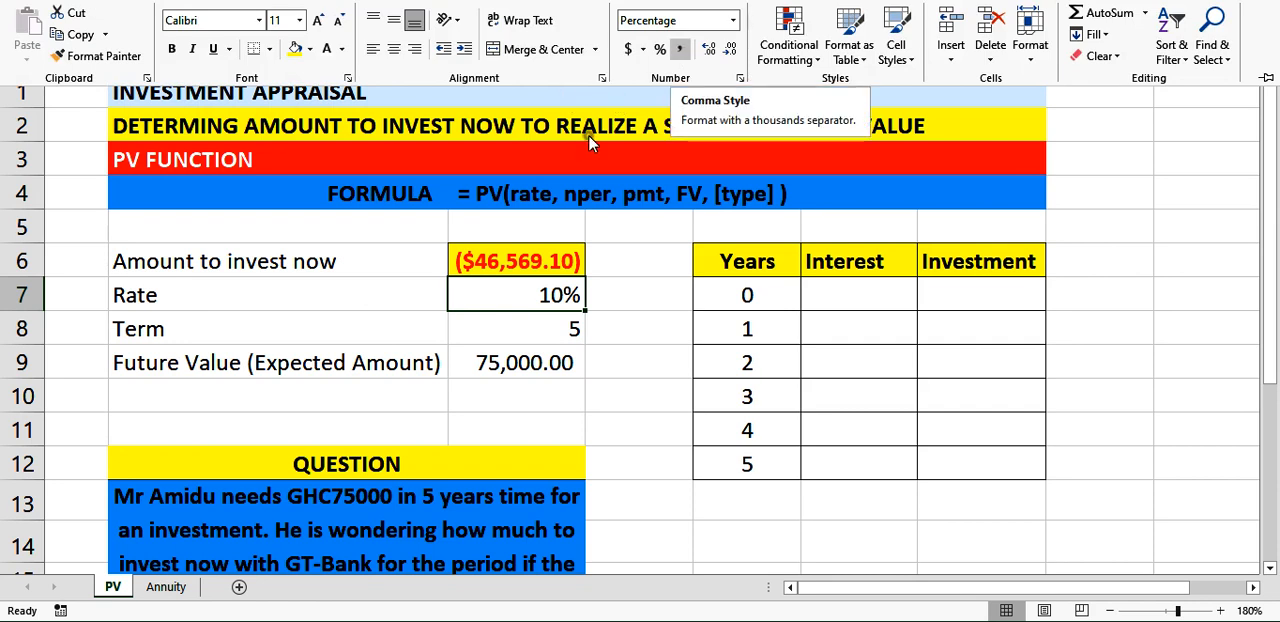
{"action": "left_click", "coordinate": [512, 268]}
{"action": "left_click", "coordinate": [512, 266]}
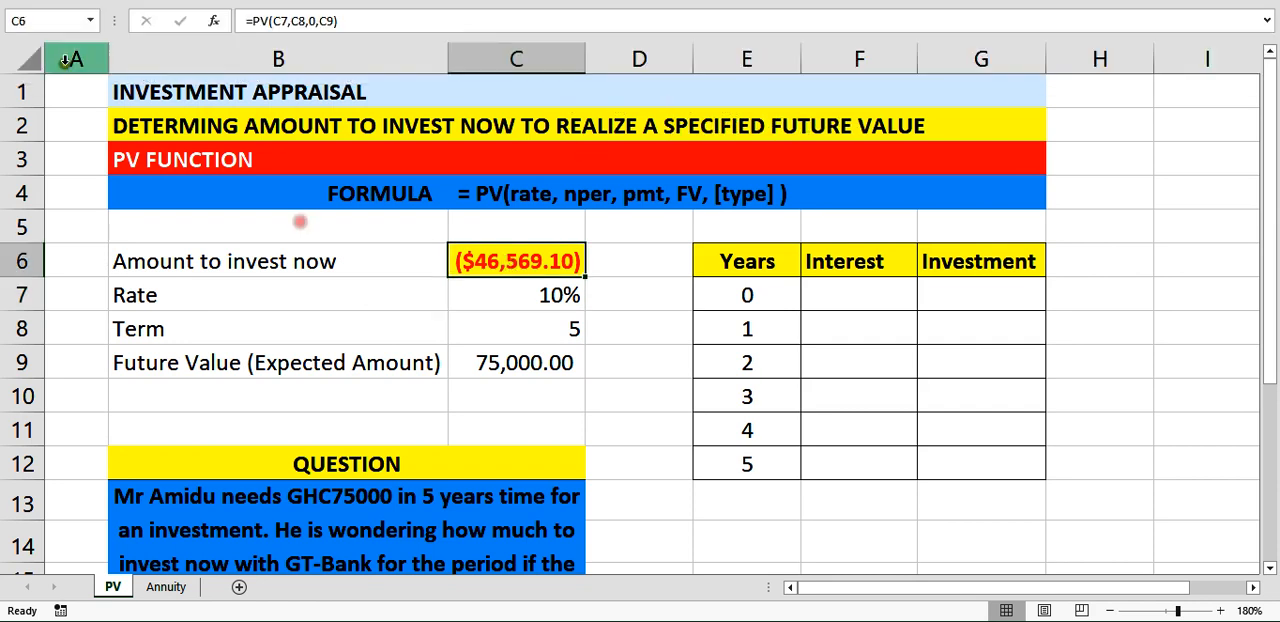
{"action": "left_click", "coordinate": [97, 3]}
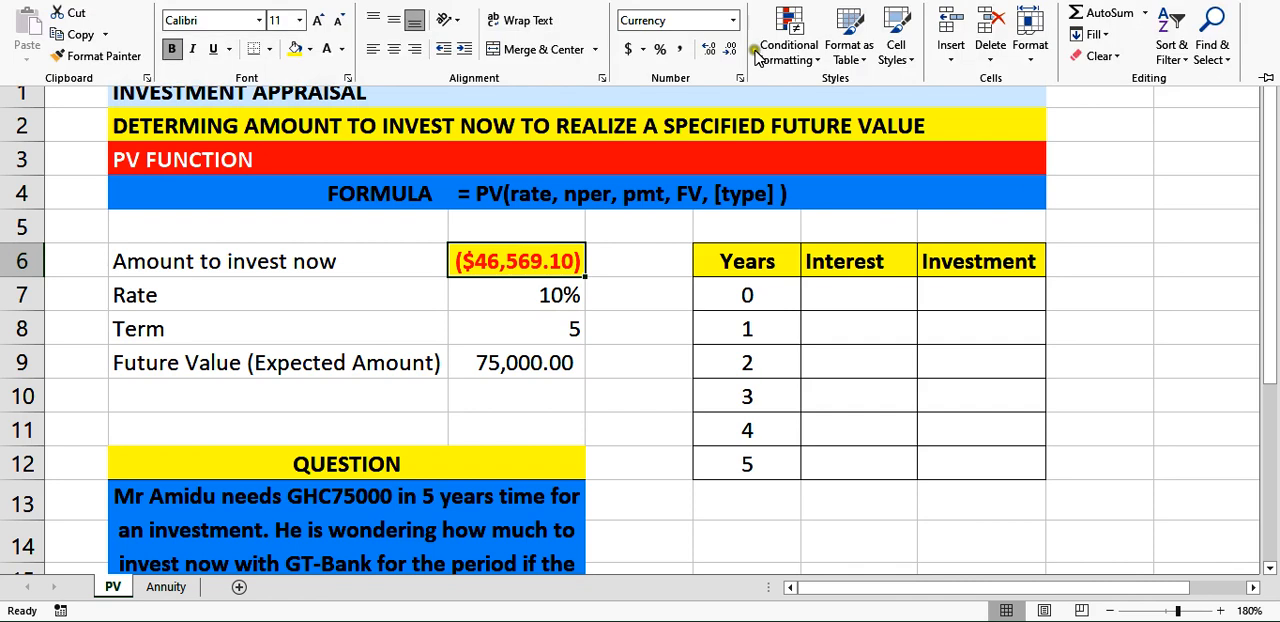
{"action": "left_click", "coordinate": [732, 24]}
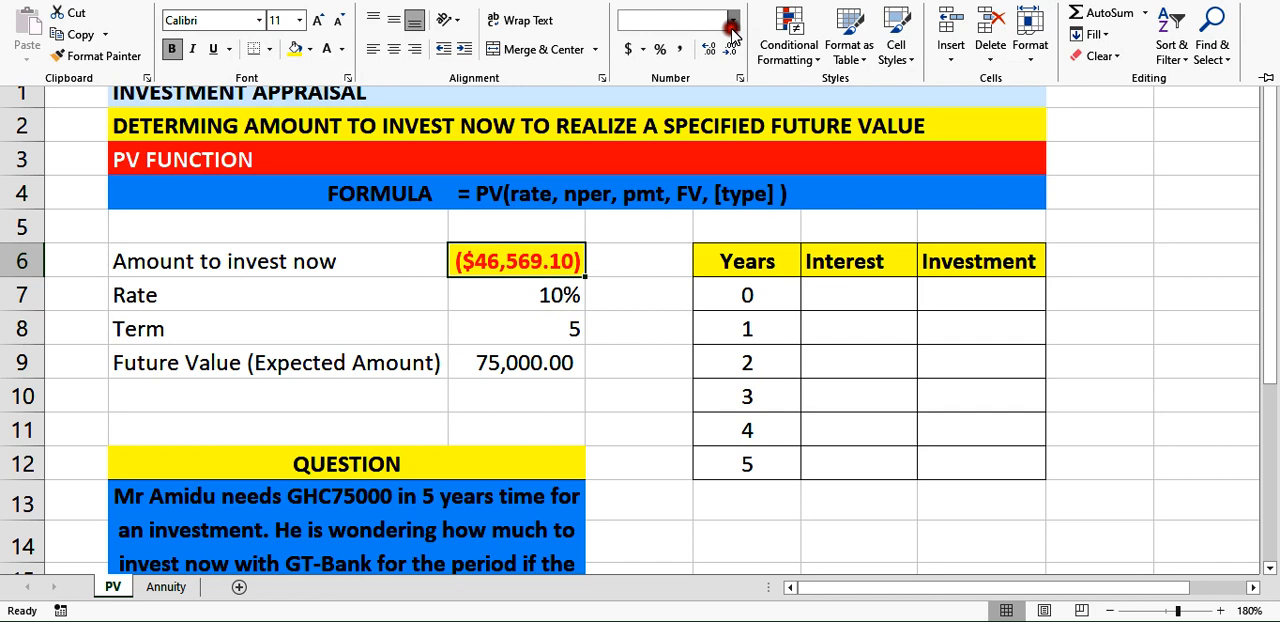
{"action": "left_click", "coordinate": [688, 462]}
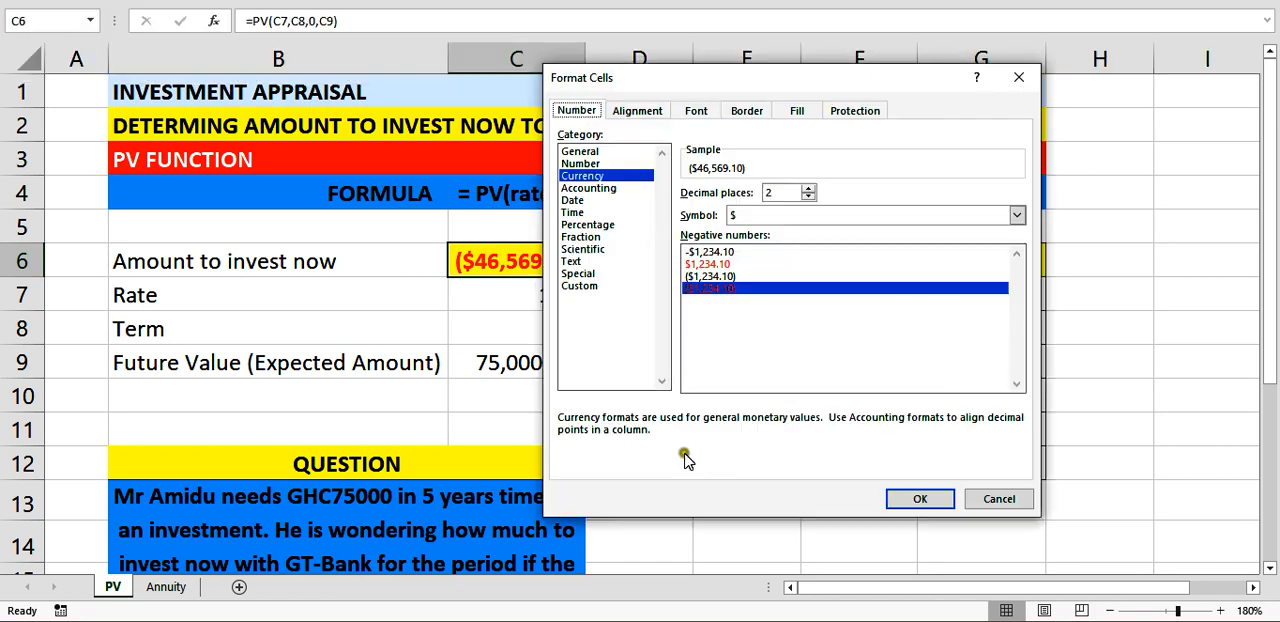
{"action": "left_click", "coordinate": [1016, 216]}
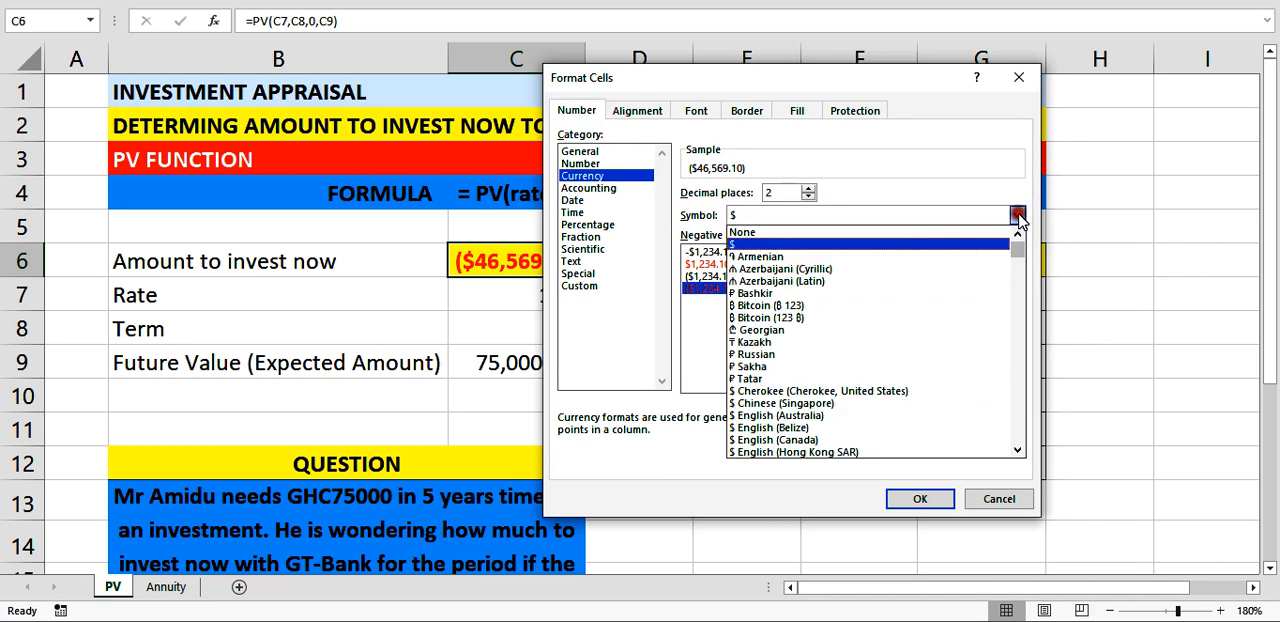
{"action": "key", "text": "g"}
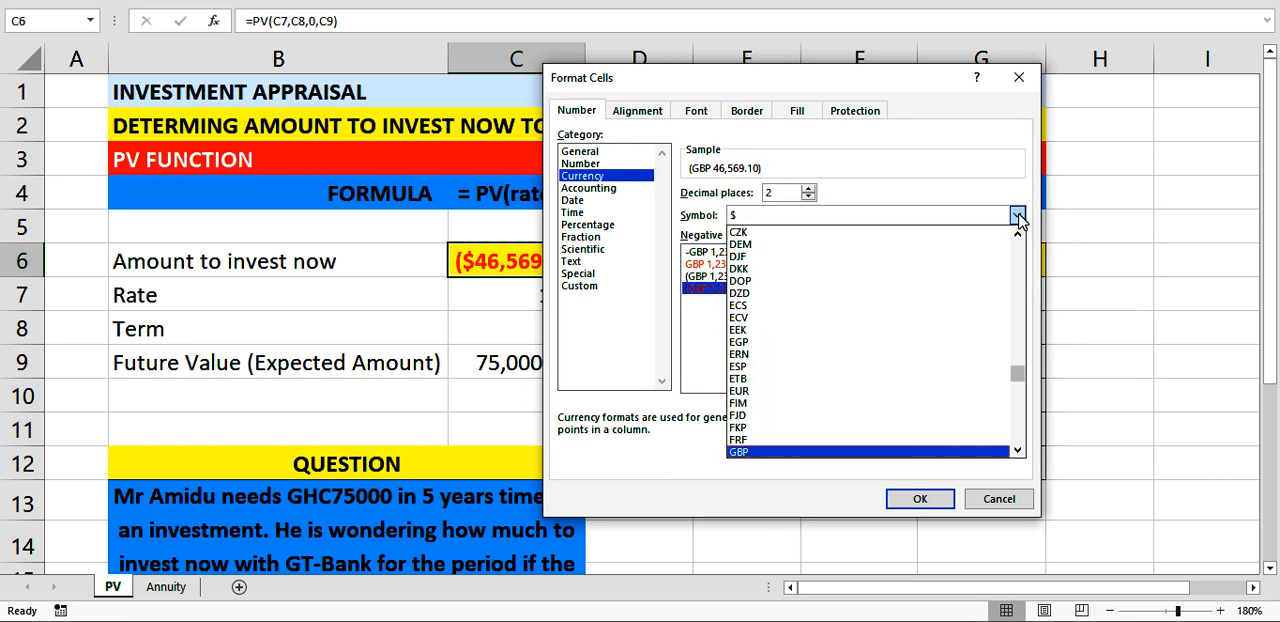
{"action": "key", "text": "h"}
{"action": "key", "text": "c"}
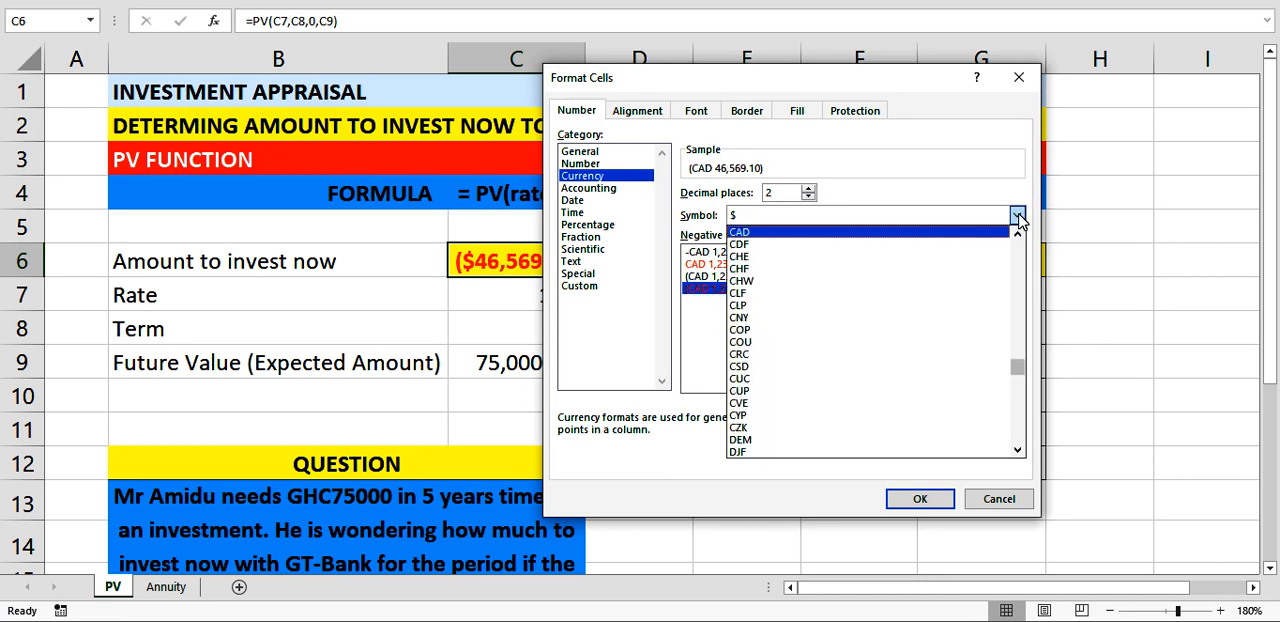
{"action": "key", "text": "g"}
{"action": "key", "text": "h"}
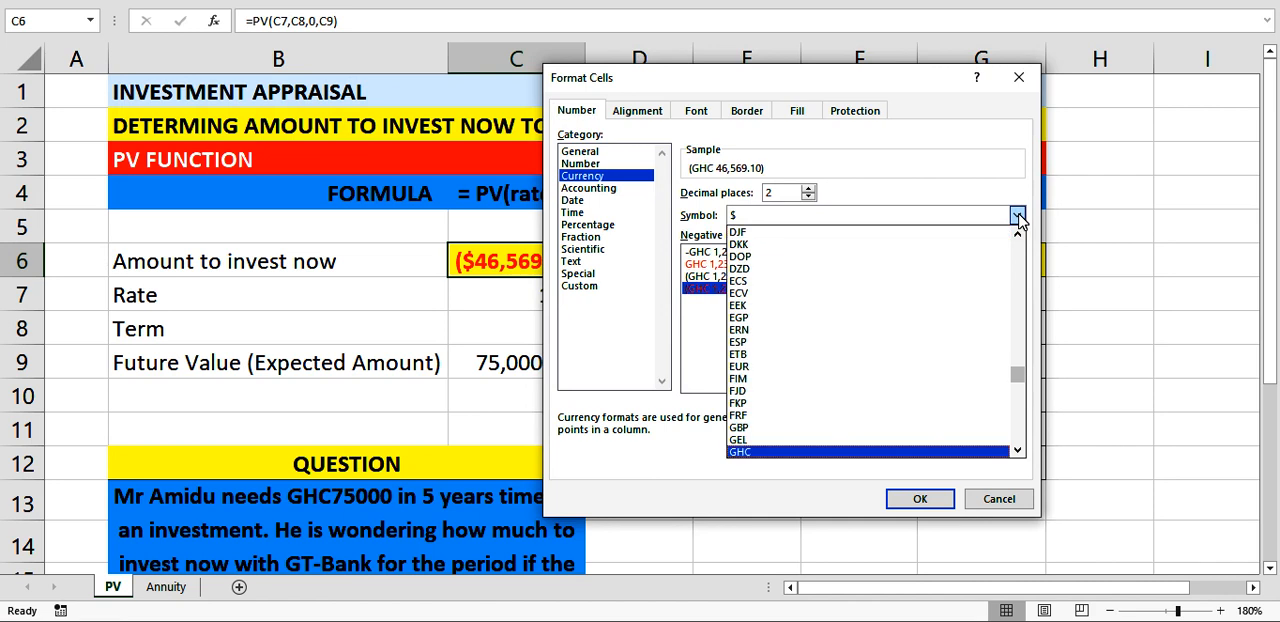
{"action": "left_click", "coordinate": [1017, 216]}
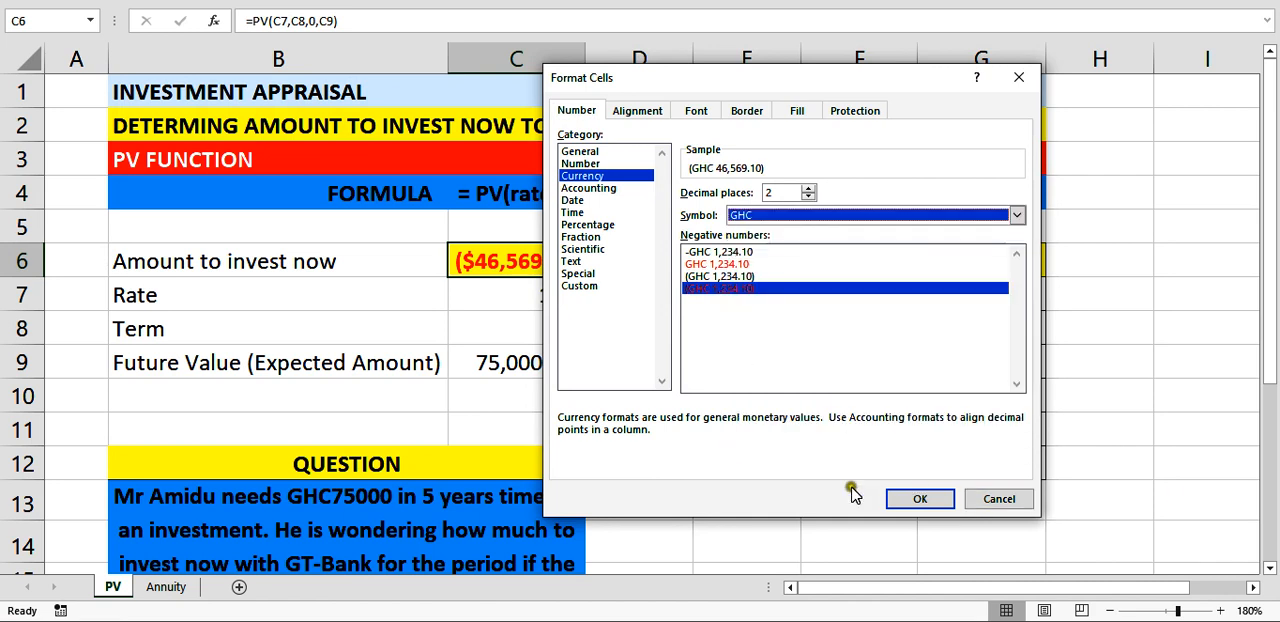
{"action": "left_click", "coordinate": [915, 499]}
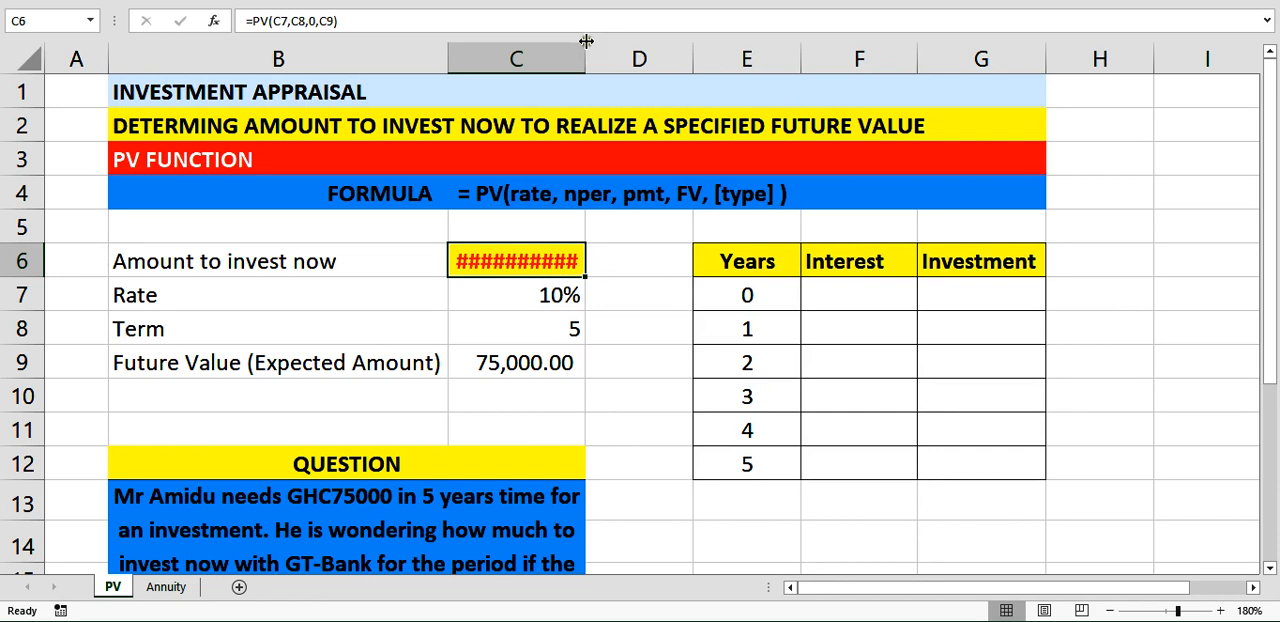
{"action": "left_click_drag", "start_coordinate": [586, 41], "coordinate": [619, 59]}
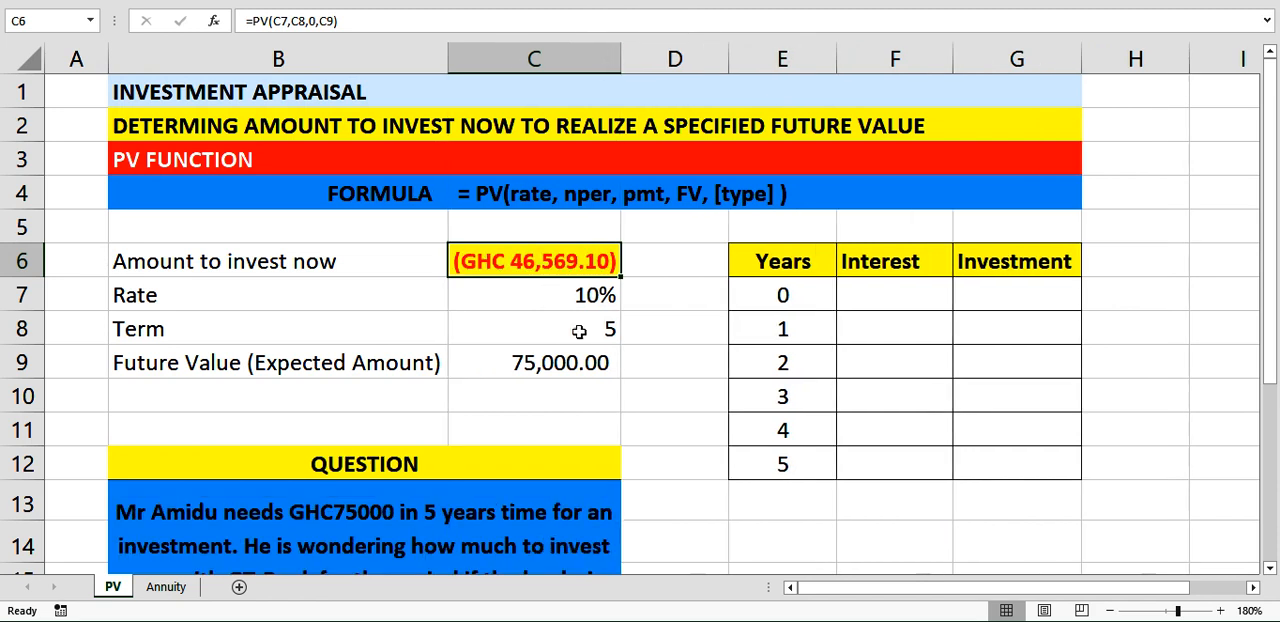
{"action": "left_click", "coordinate": [540, 375]}
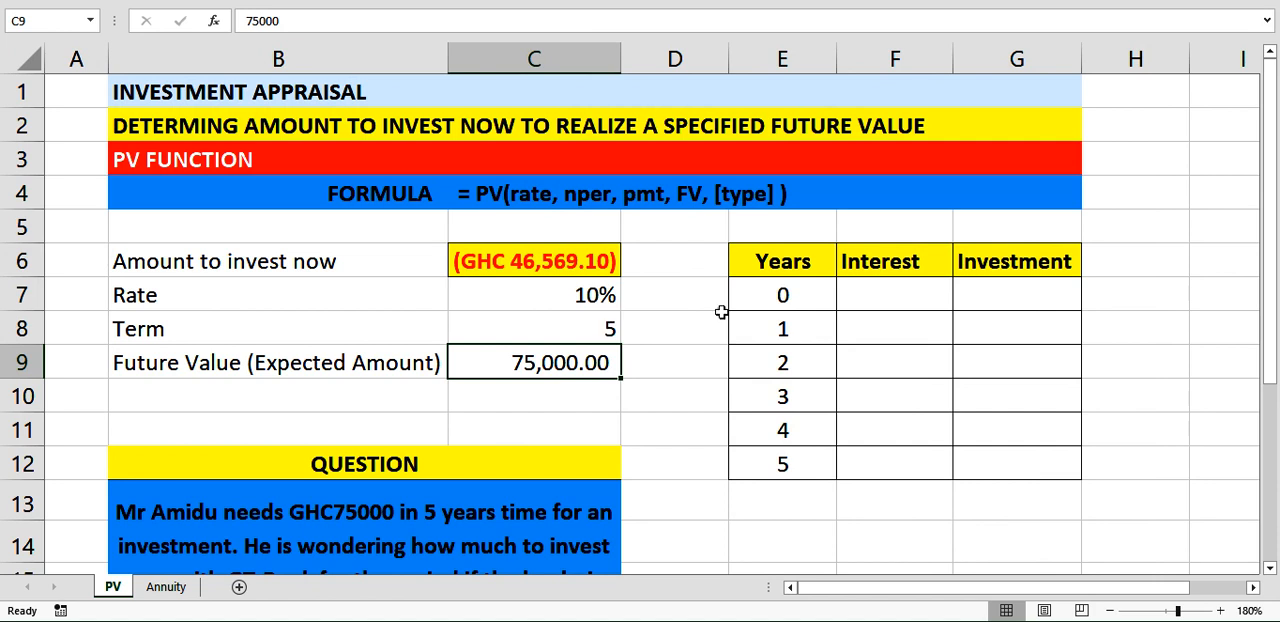
Enter the year 0 investment in G7 of the yearly table as a positive amount with the formula =-C6.
{"action": "left_click", "coordinate": [753, 253]}
{"action": "left_click_drag", "start_coordinate": [753, 253], "coordinate": [1060, 446]}
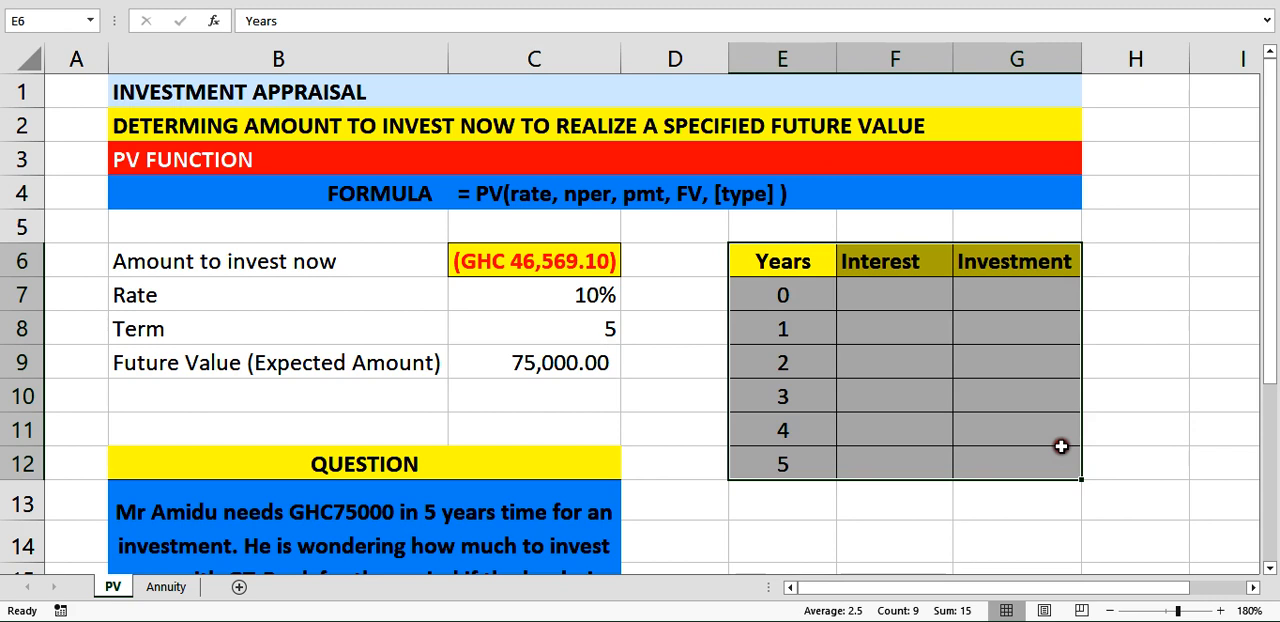
{"action": "left_click", "coordinate": [863, 328]}
{"action": "left_click", "coordinate": [900, 357]}
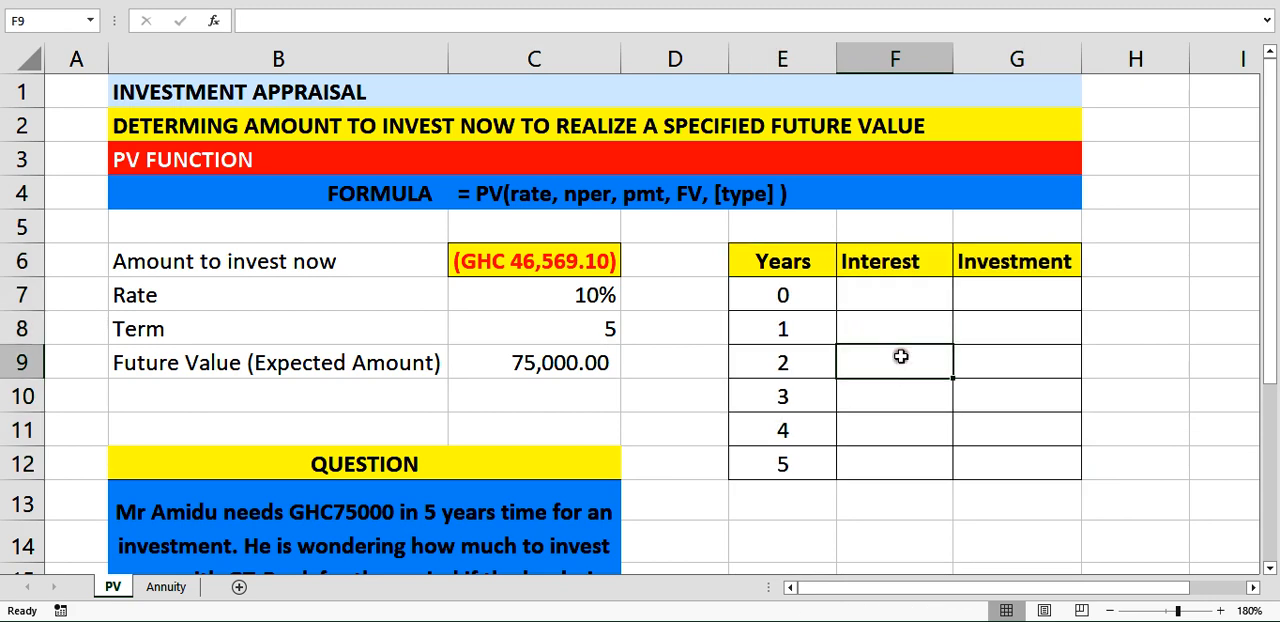
{"action": "left_click", "coordinate": [1006, 335]}
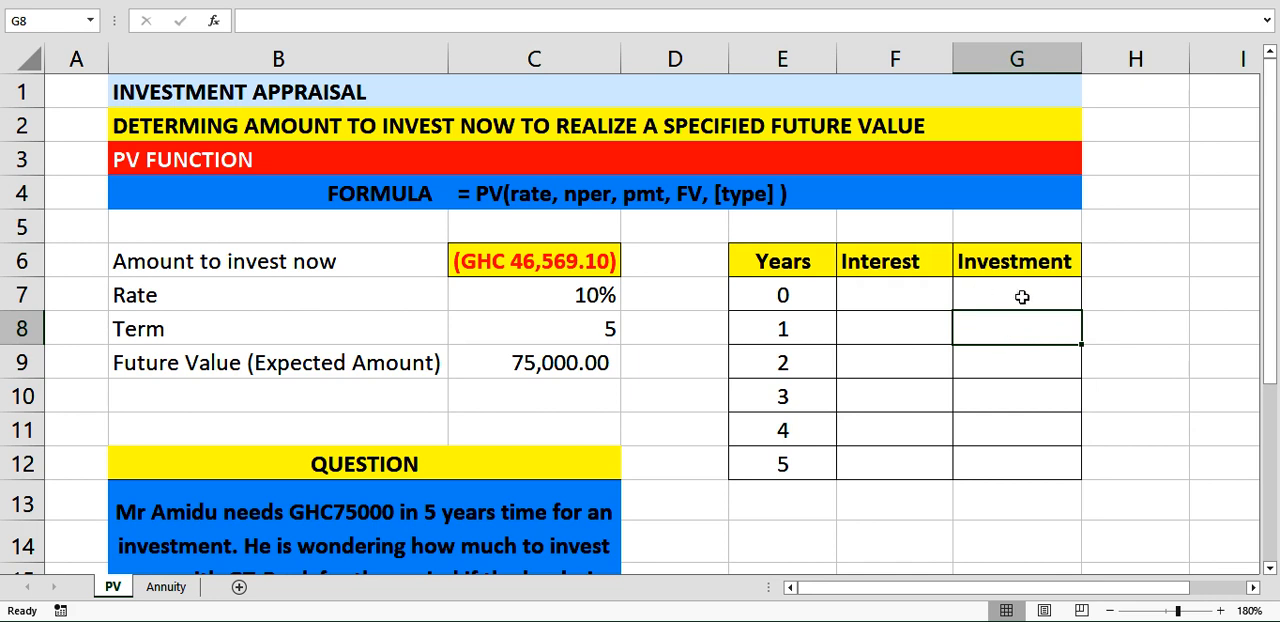
{"action": "left_click", "coordinate": [1022, 297]}
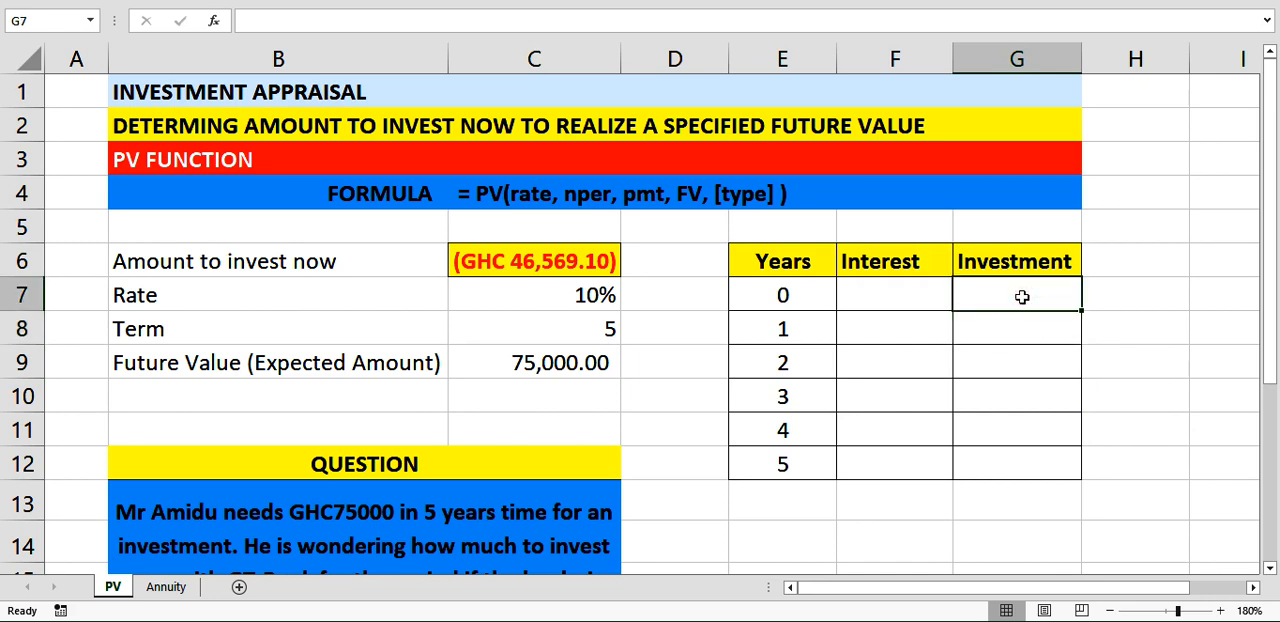
{"action": "type", "text": "="}
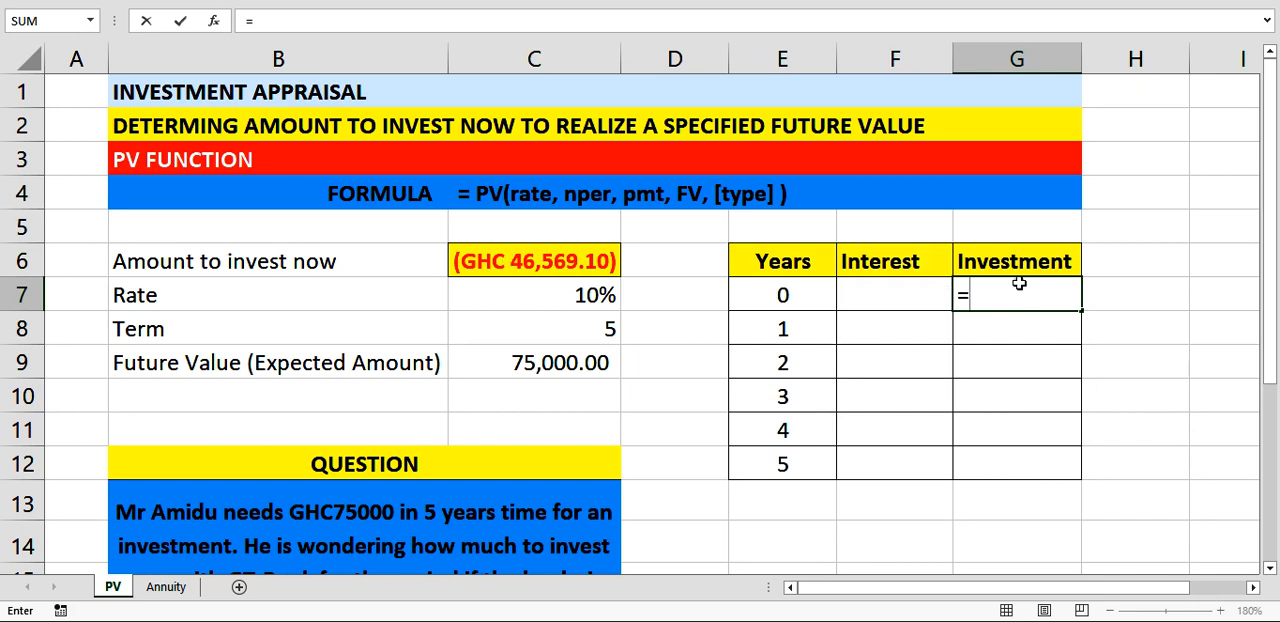
{"action": "type", "text": "-"}
{"action": "left_click", "coordinate": [464, 266]}
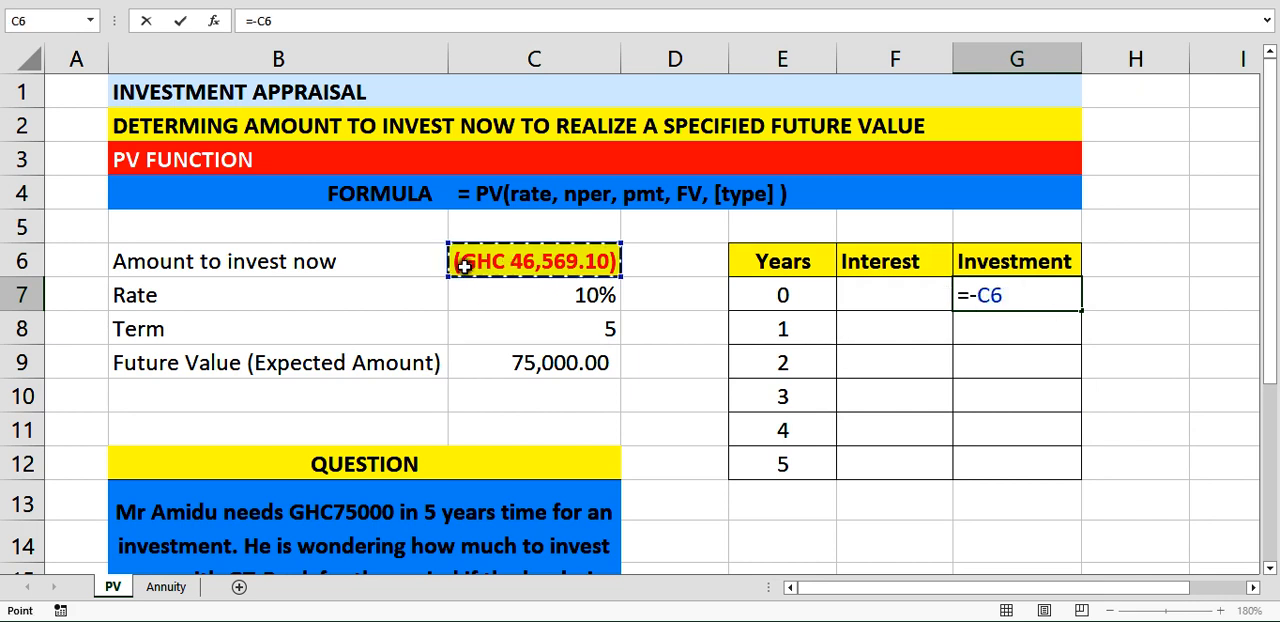
{"action": "key", "text": "Return"}
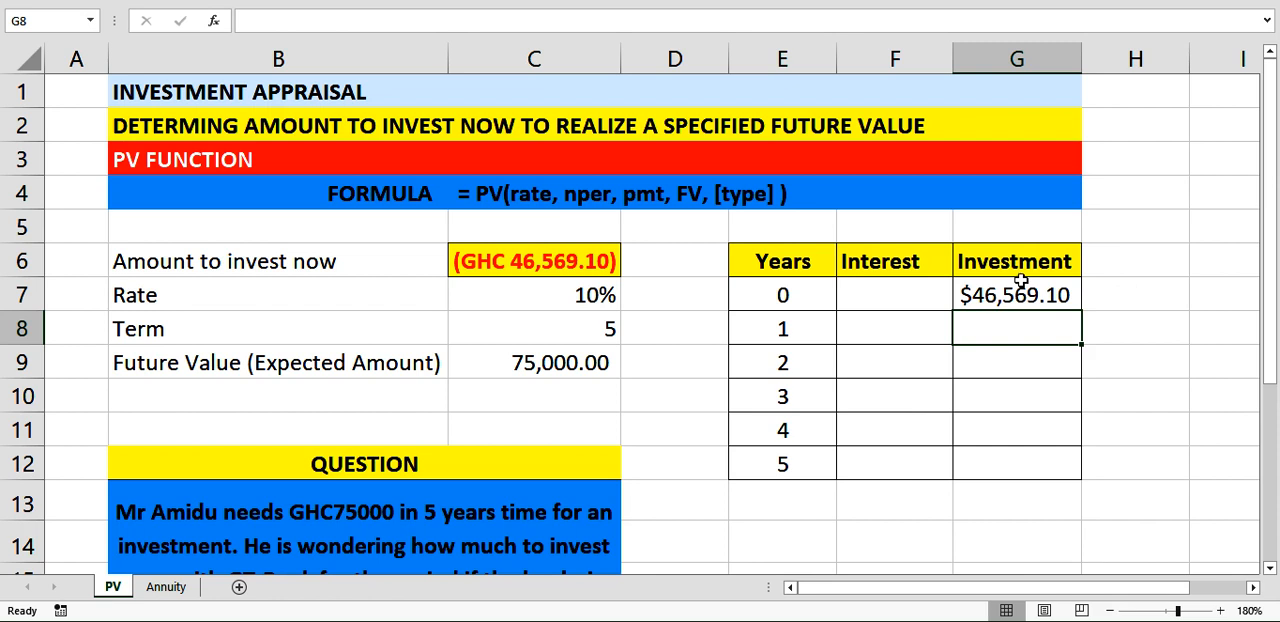
{"action": "double_click", "coordinate": [1015, 298]}
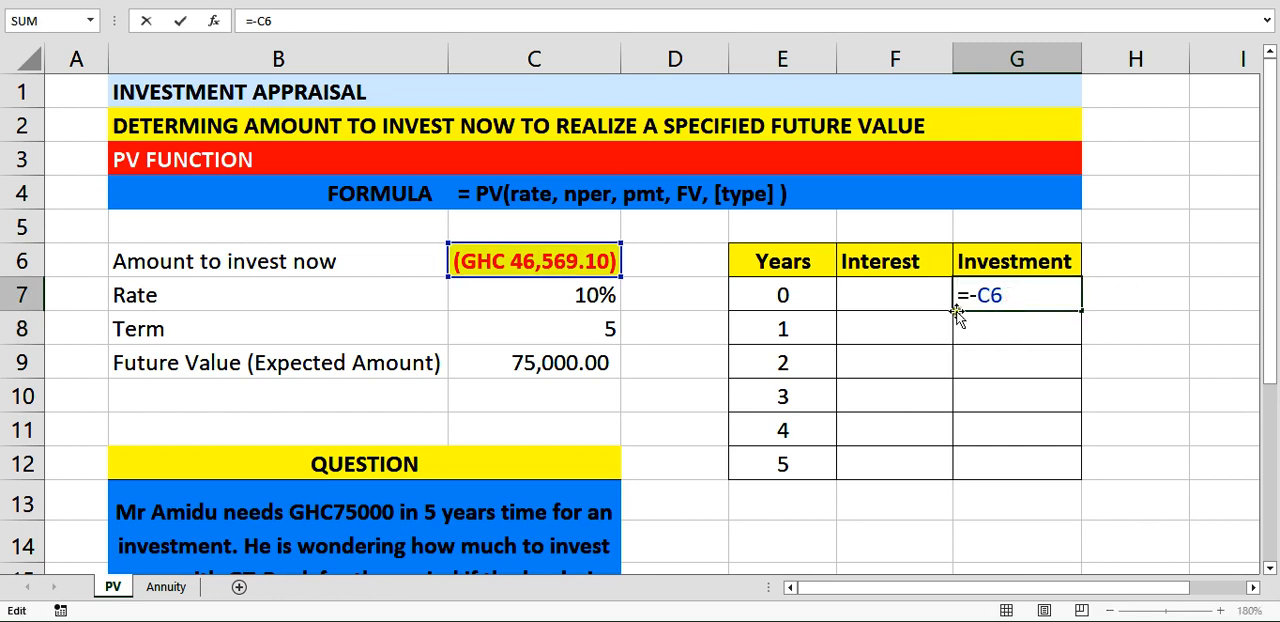
{"action": "key", "text": "Return"}
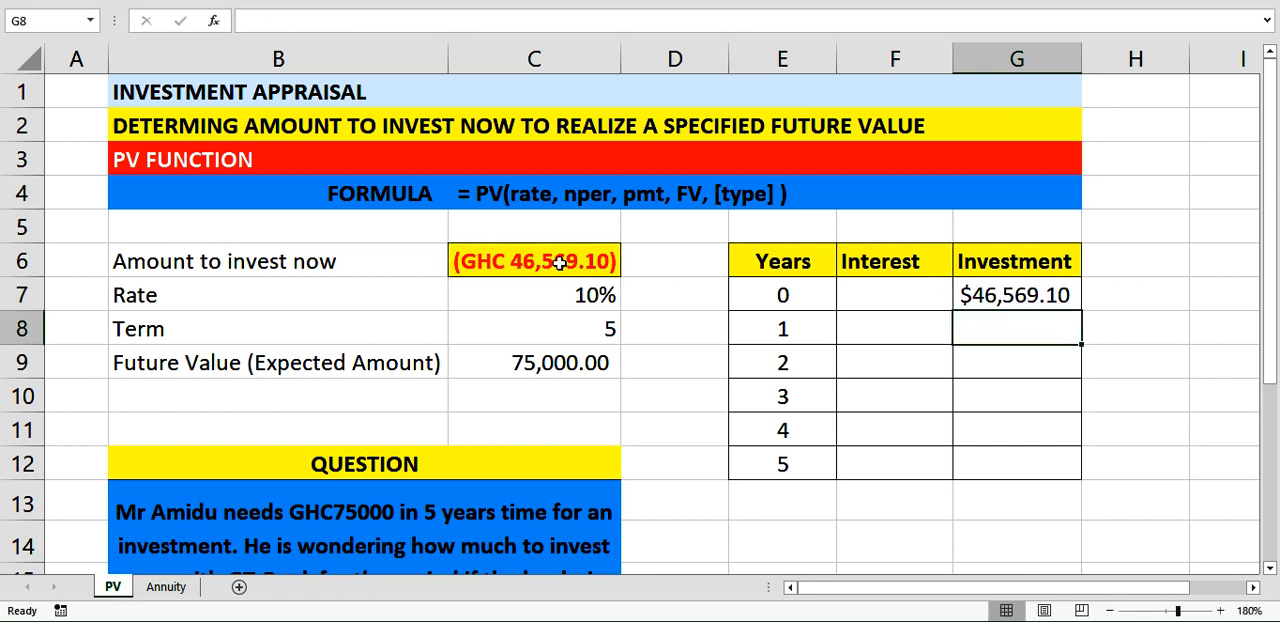
Calculate the year 1 interest in F8 with the formula =G7*$C$7, keeping the rate reference absolute.
{"action": "left_click", "coordinate": [878, 335]}
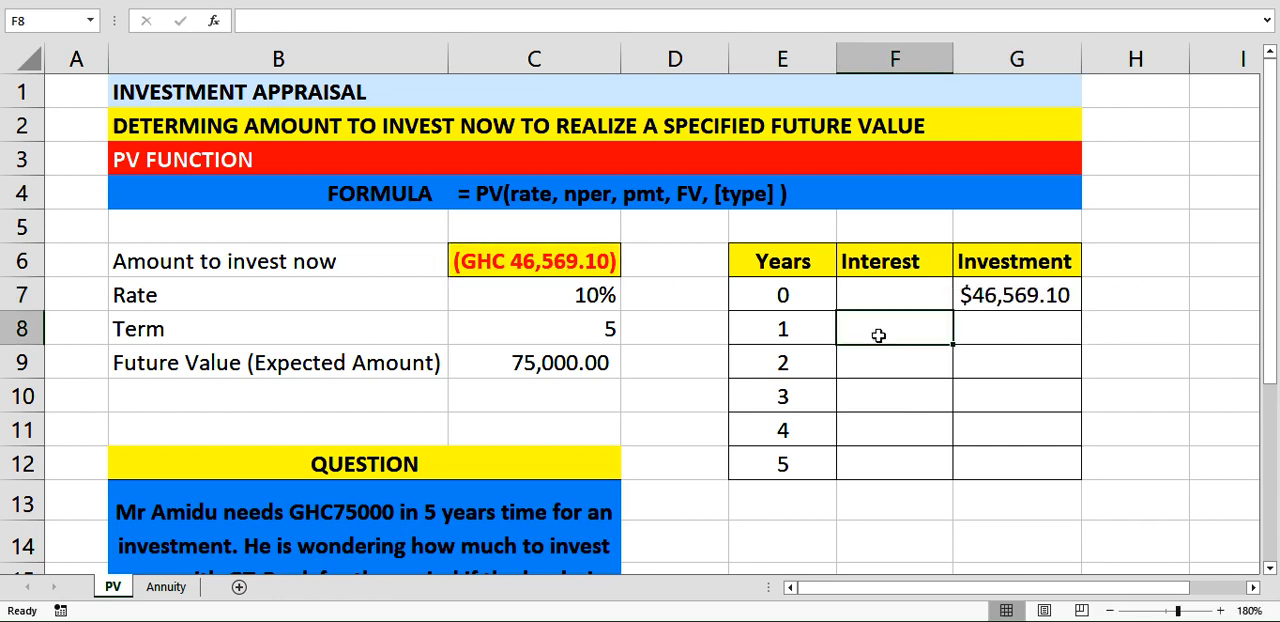
{"action": "left_click", "coordinate": [888, 296]}
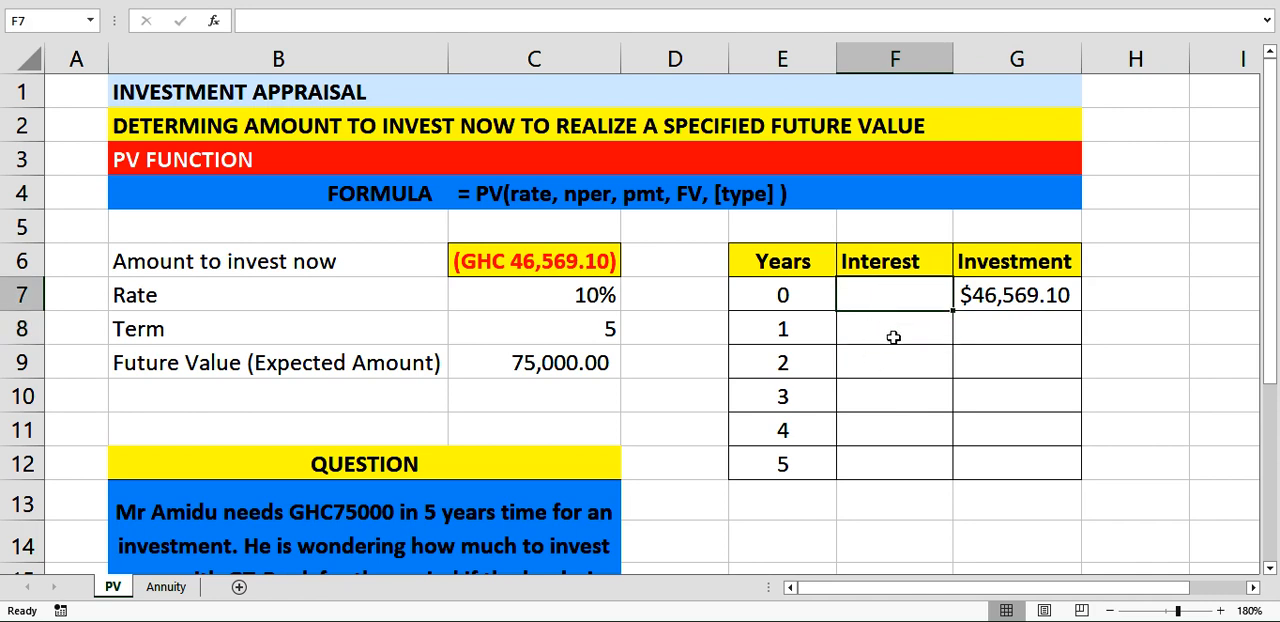
{"action": "left_click", "coordinate": [892, 337]}
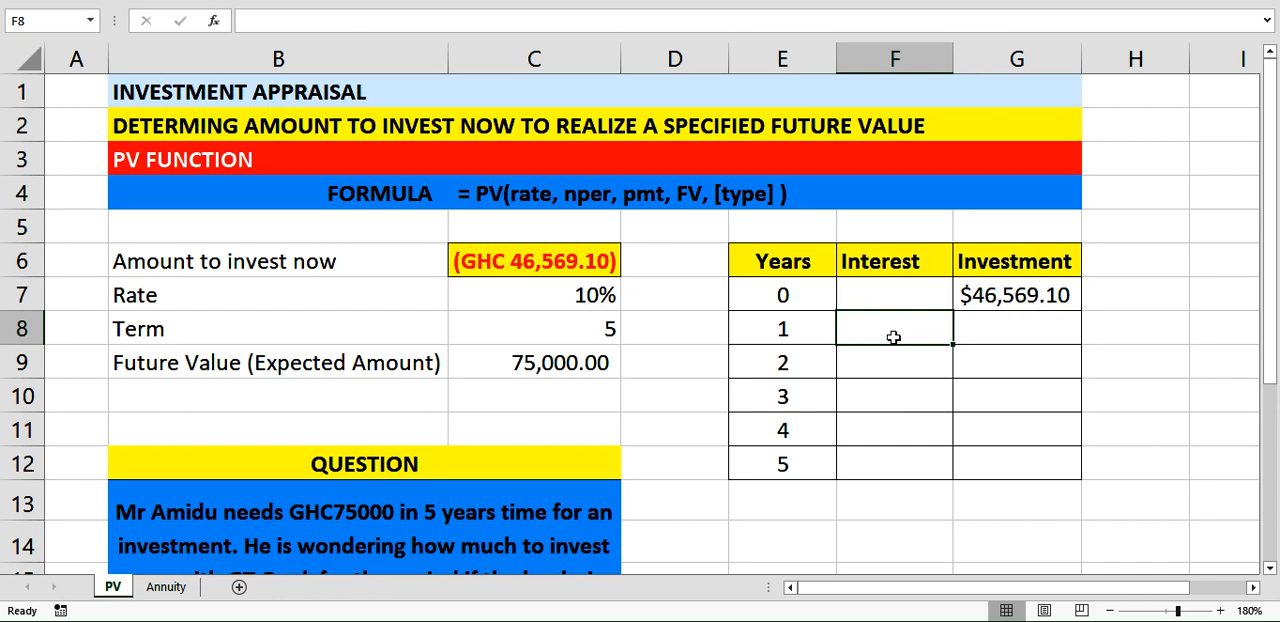
{"action": "type", "text": "="}
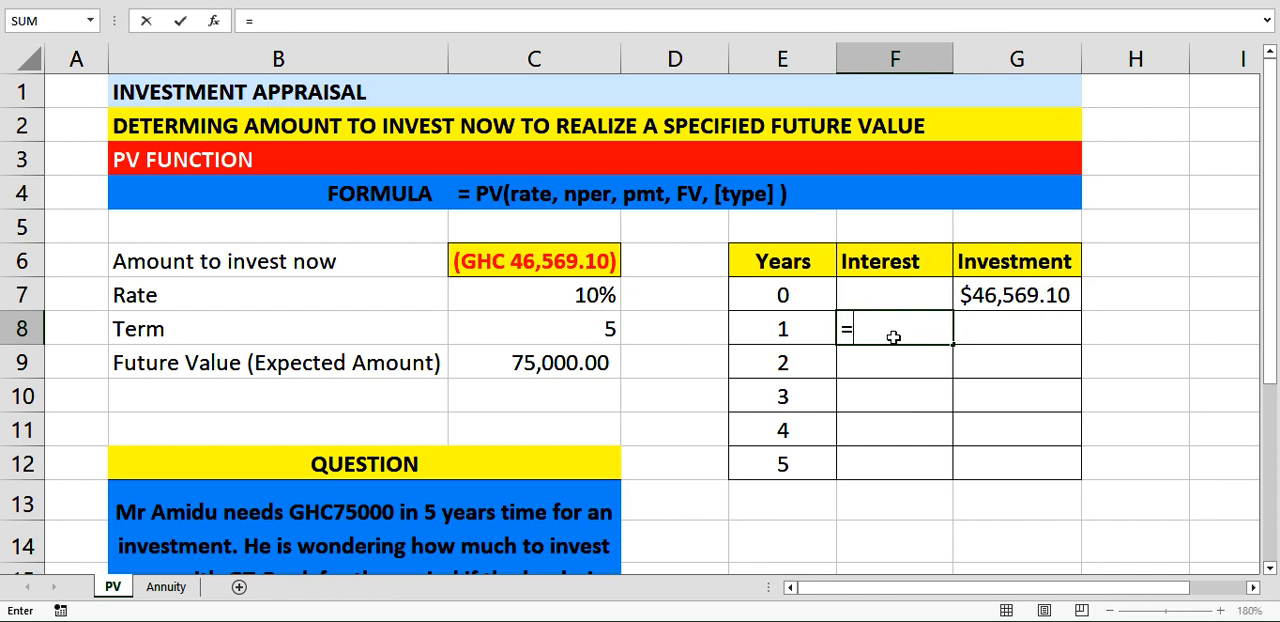
{"action": "left_click", "coordinate": [987, 303]}
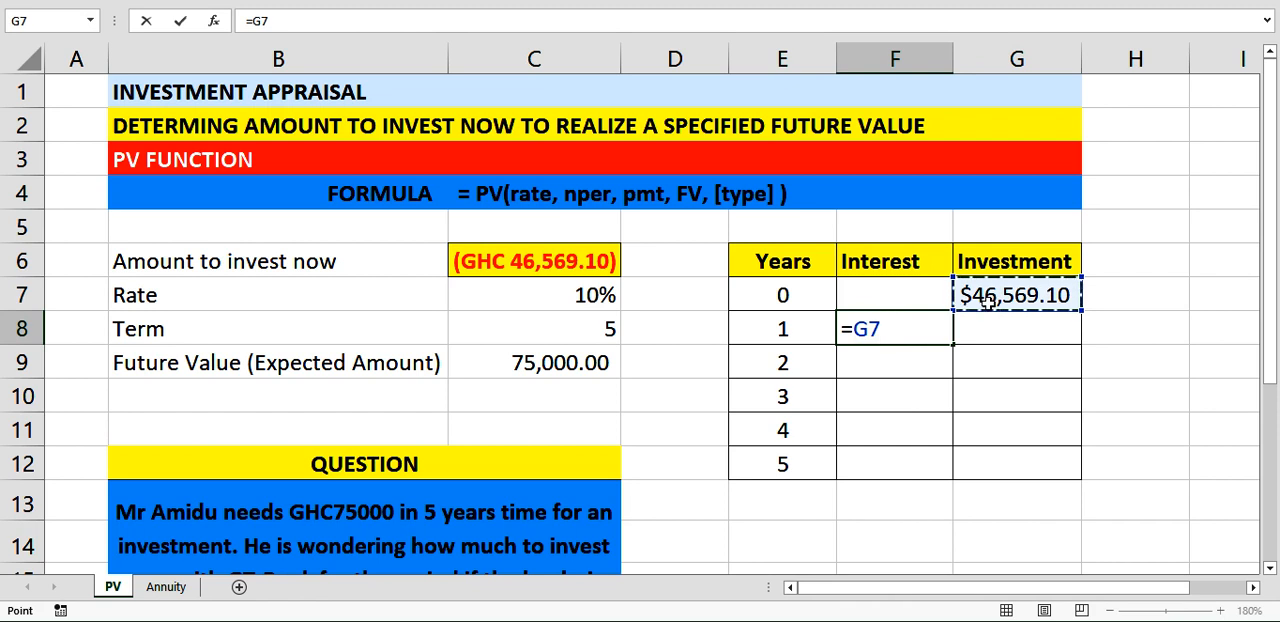
{"action": "type", "text": "*"}
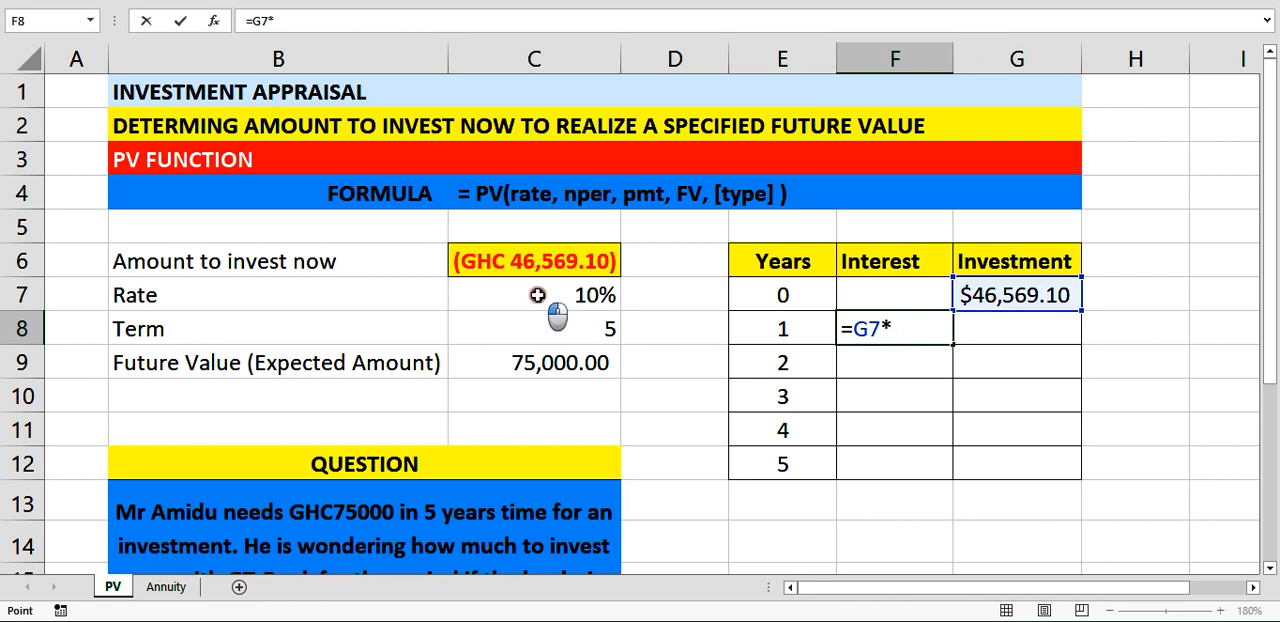
{"action": "left_click", "coordinate": [538, 295]}
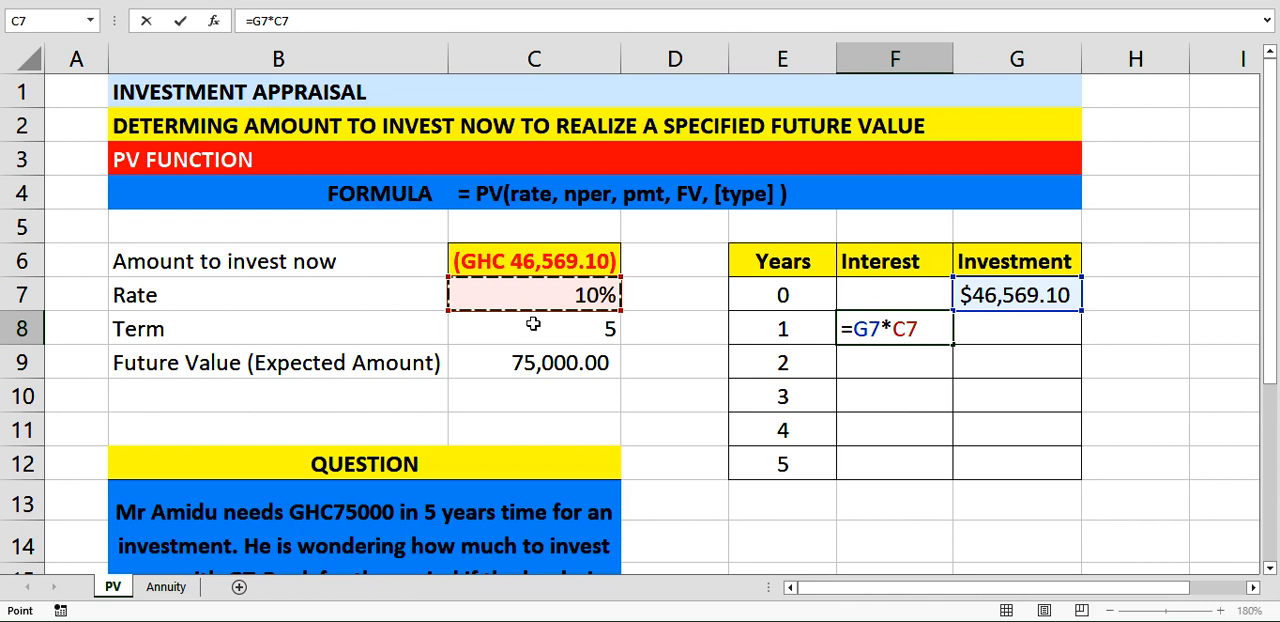
{"action": "key", "text": "F4"}
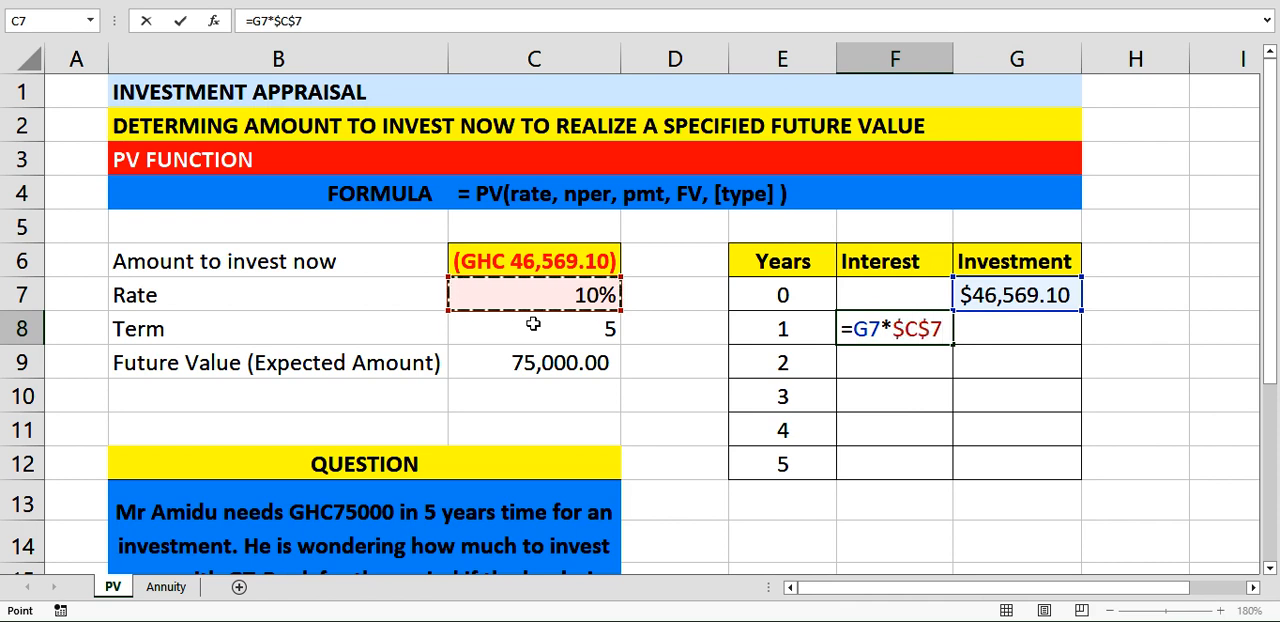
{"action": "key", "text": "Return"}
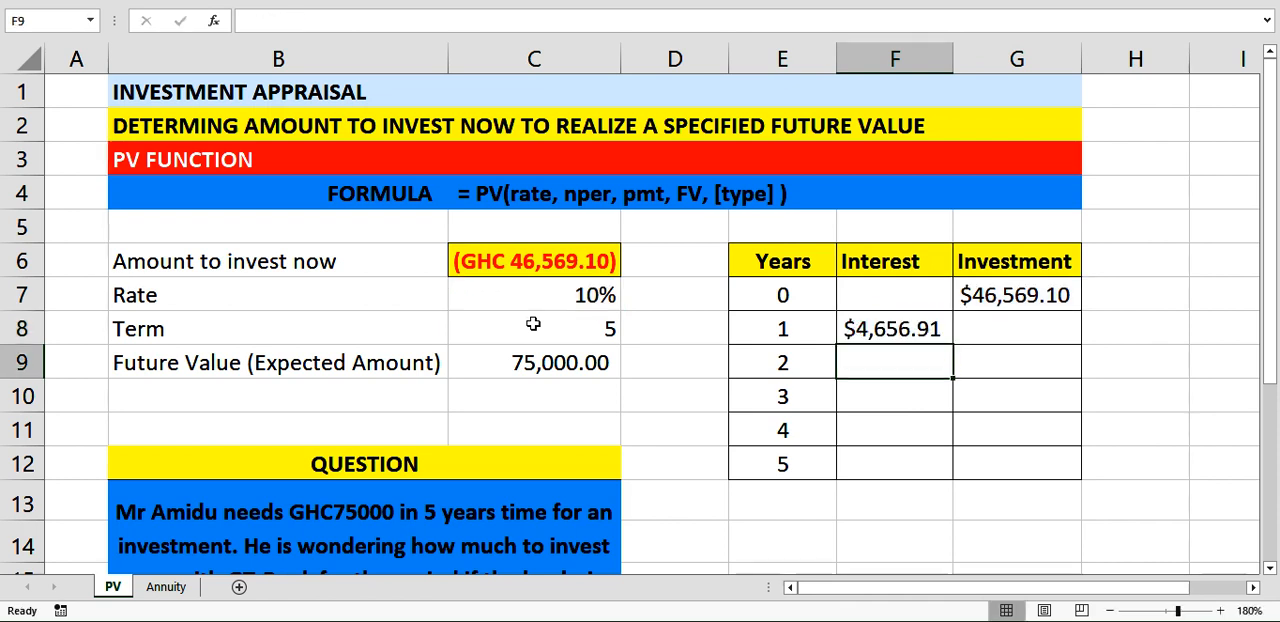
Calculate the year 1 investment in G8 by adding the year's interest to the previous balance with =G7+F8.
{"action": "left_click", "coordinate": [984, 342]}
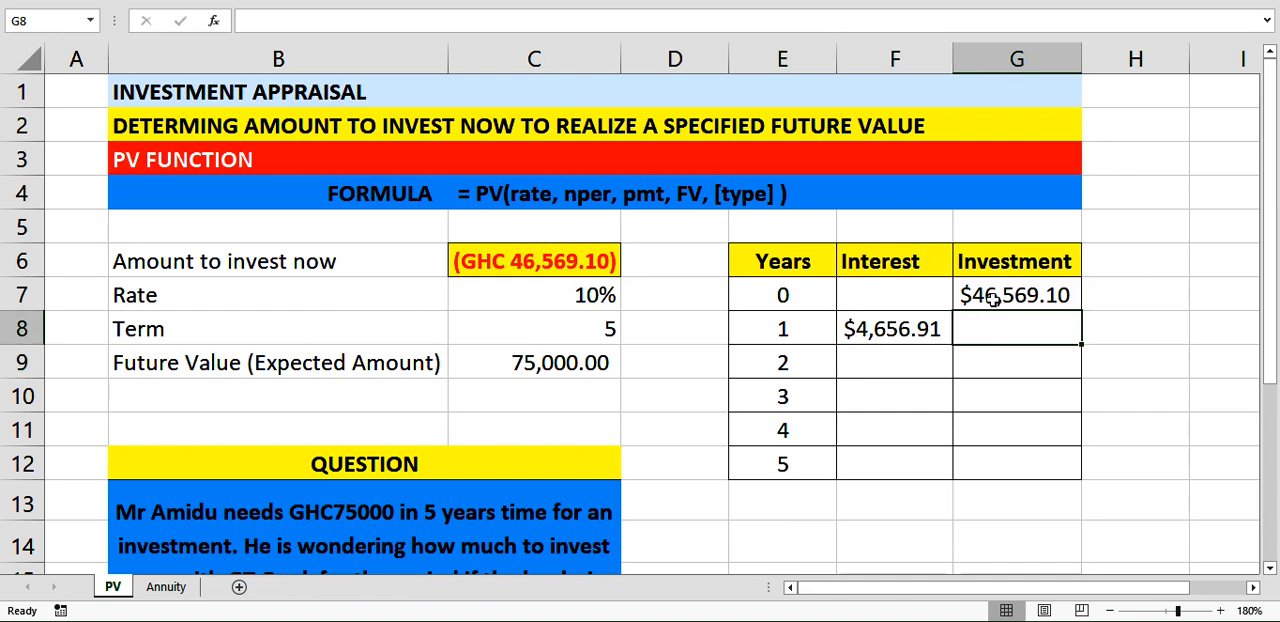
{"action": "left_click", "coordinate": [992, 298]}
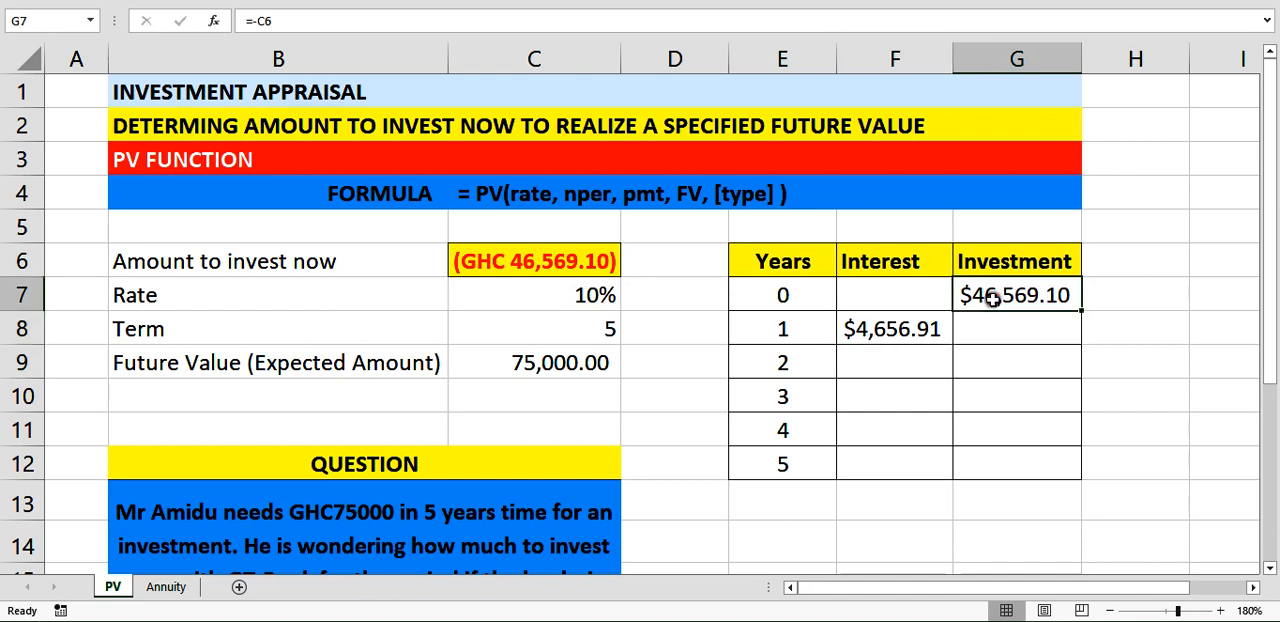
{"action": "left_click", "coordinate": [879, 337]}
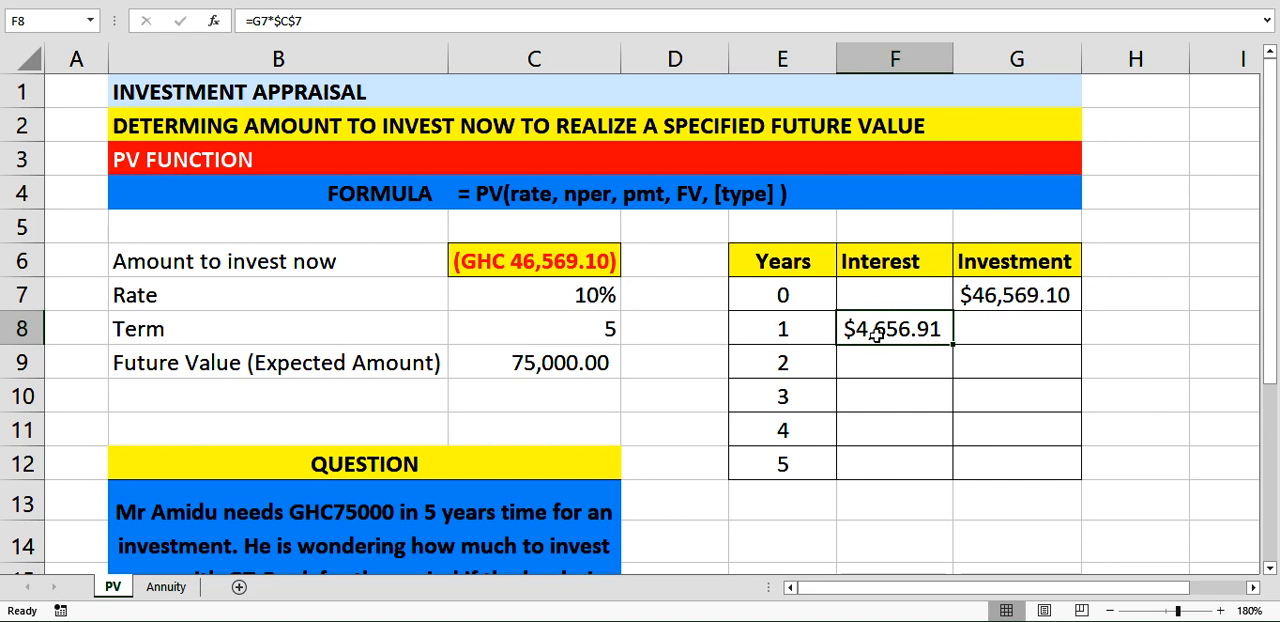
{"action": "left_click", "coordinate": [977, 328]}
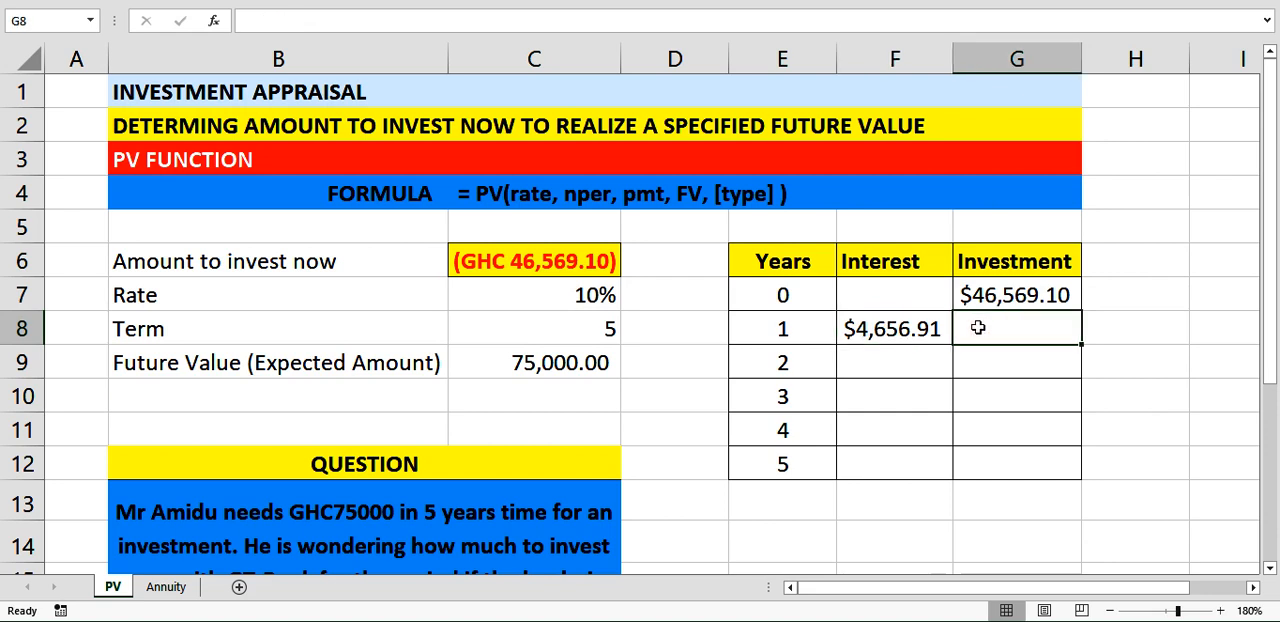
{"action": "type", "text": "="}
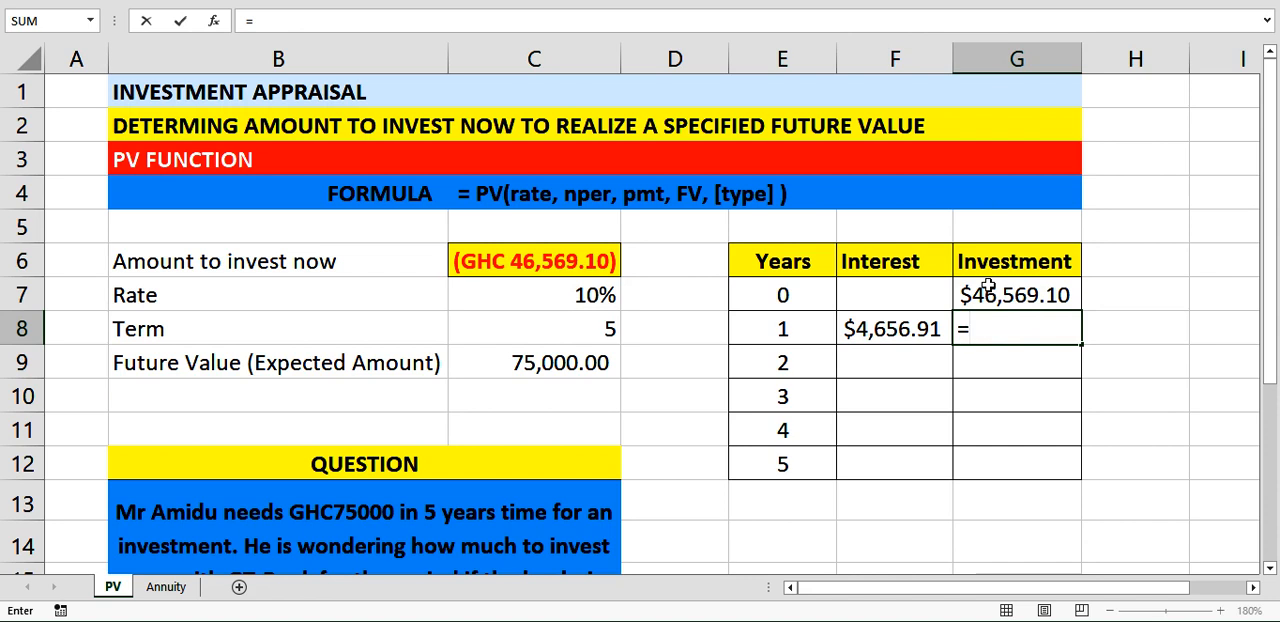
{"action": "left_click", "coordinate": [982, 295]}
{"action": "type", "text": "+"}
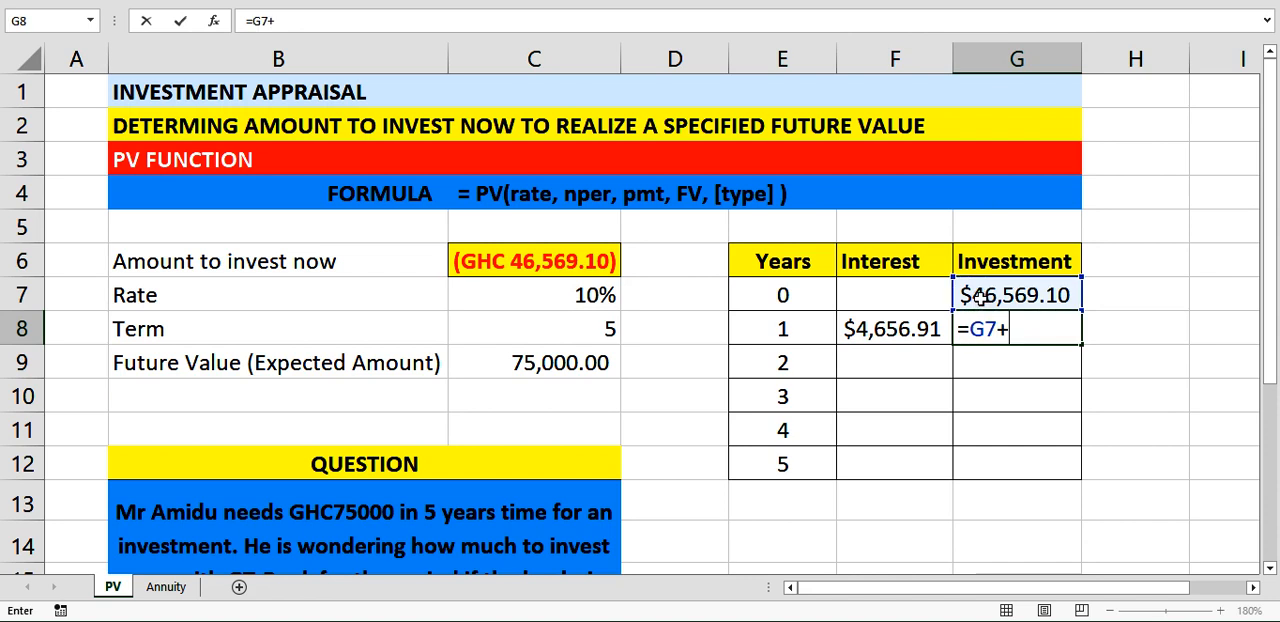
{"action": "left_click", "coordinate": [910, 333]}
{"action": "key", "text": "Return"}
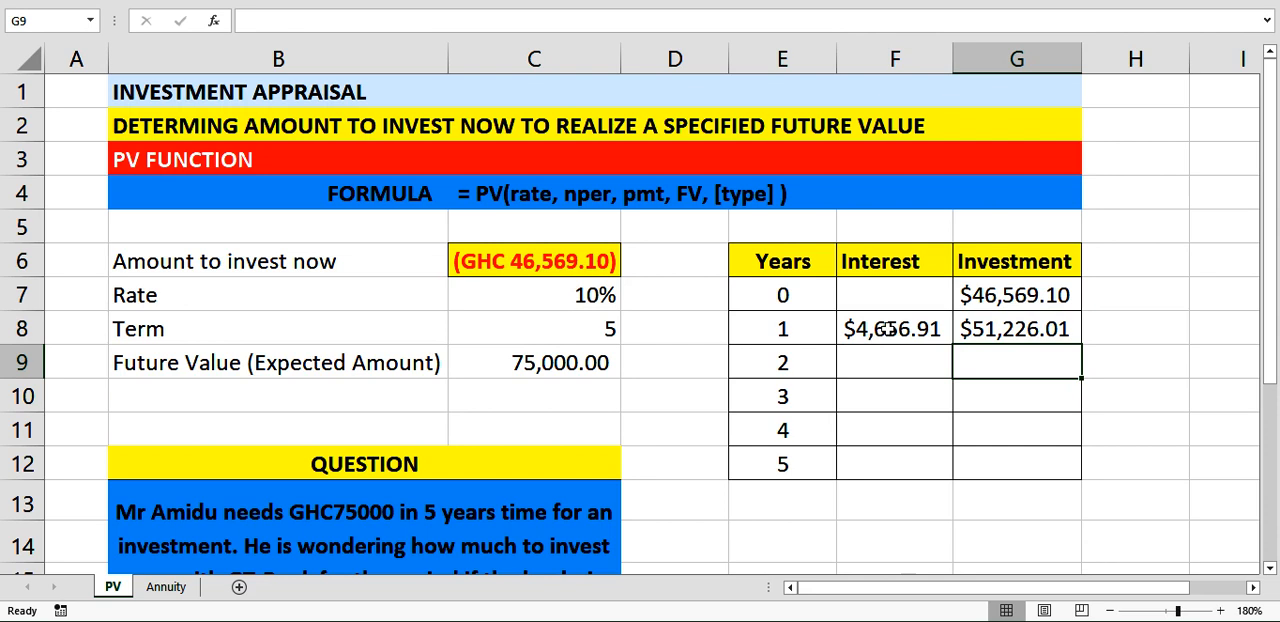
Fill the year 1 interest and investment formulas down through year 5, covering F8:G12.
{"action": "left_click_drag", "start_coordinate": [882, 338], "coordinate": [1055, 466]}
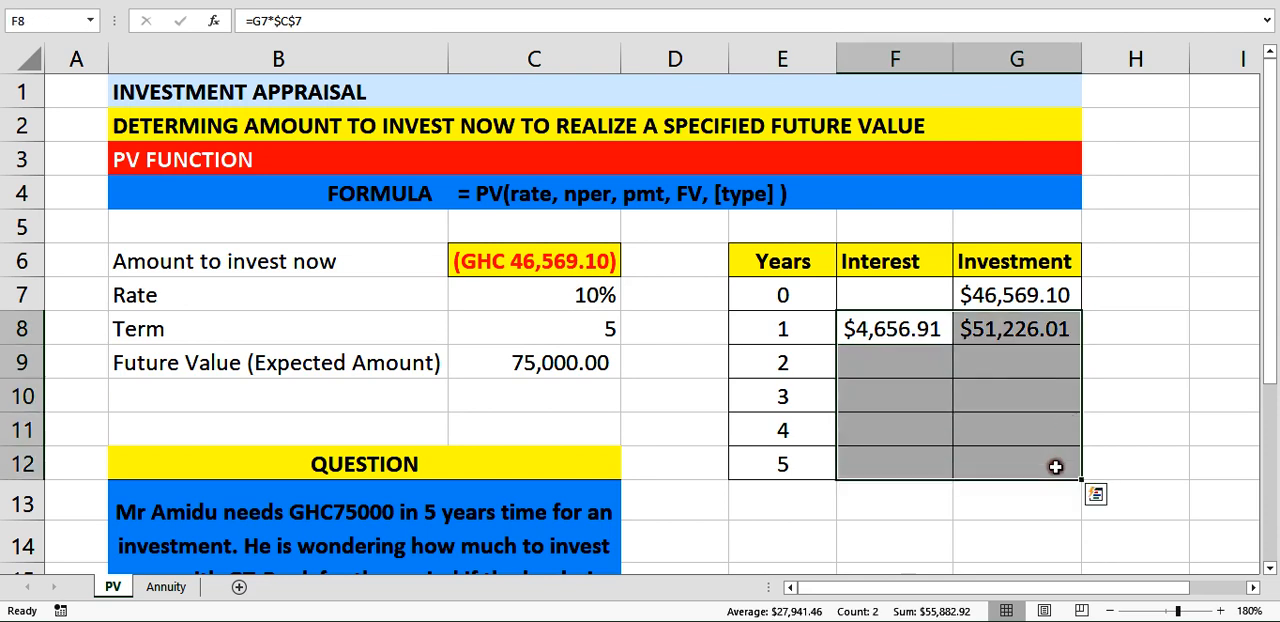
{"action": "key", "text": "ctrl+d"}
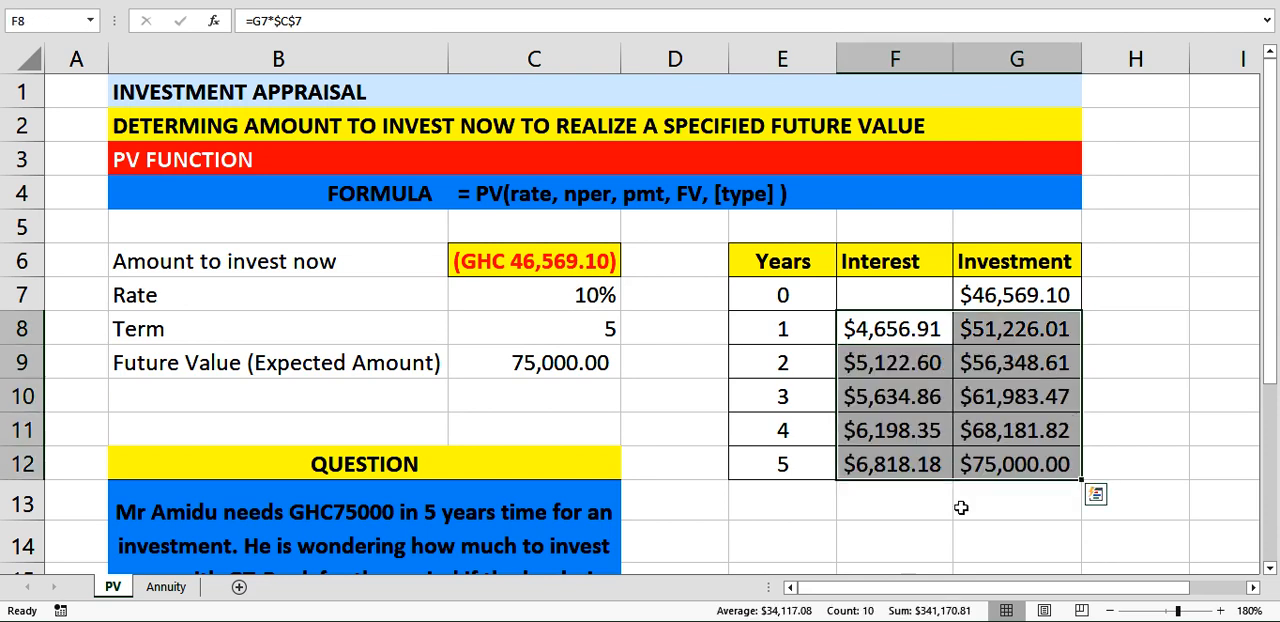
{"action": "left_click", "coordinate": [1020, 500]}
Format F7:G12 as currency with the GHC symbol and two decimals, and widen column G to fit the amounts.
{"action": "left_click_drag", "start_coordinate": [894, 291], "coordinate": [1020, 461]}
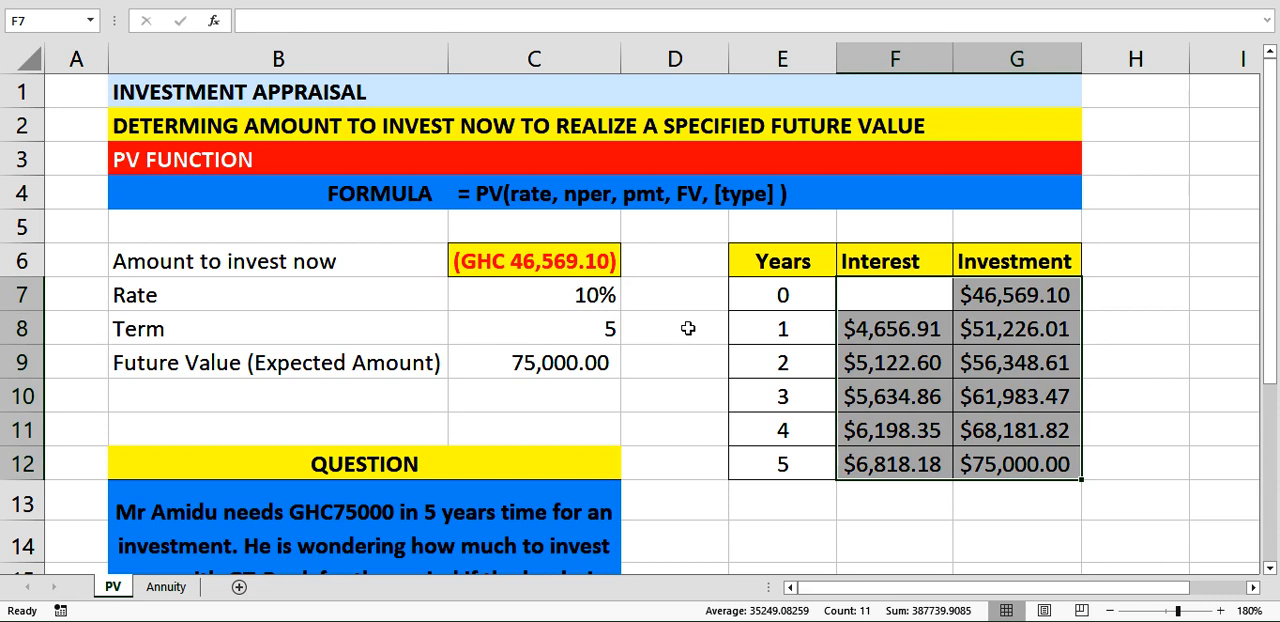
{"action": "key", "text": "ctrl+1"}
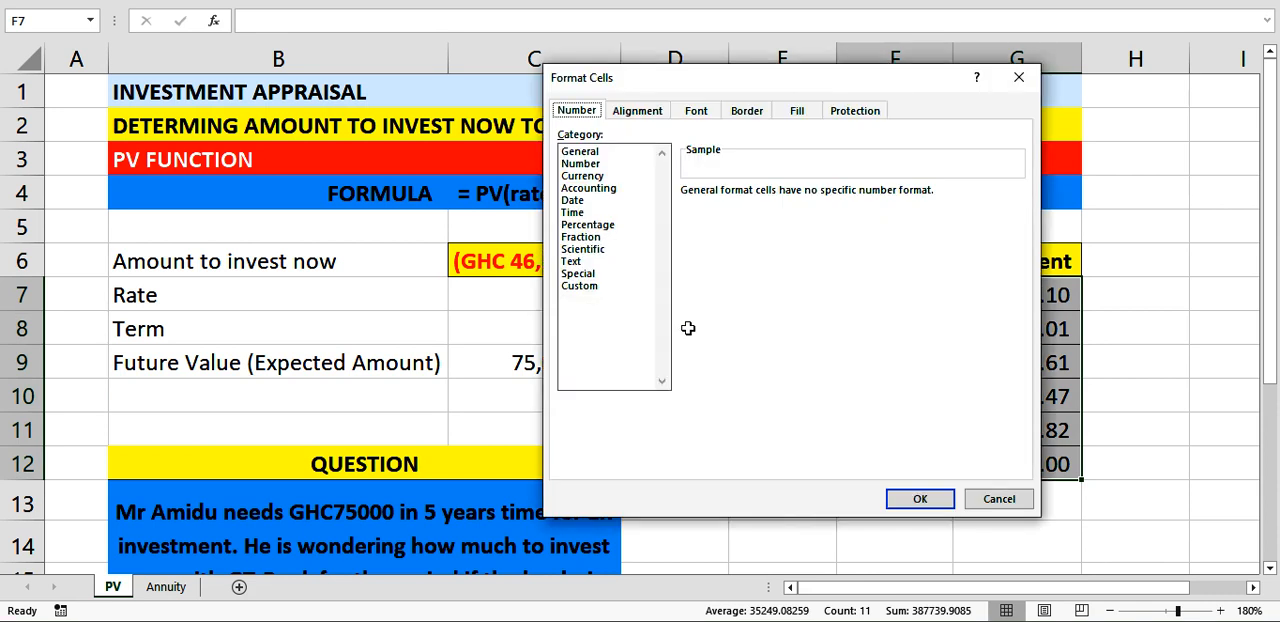
{"action": "left_click", "coordinate": [592, 175]}
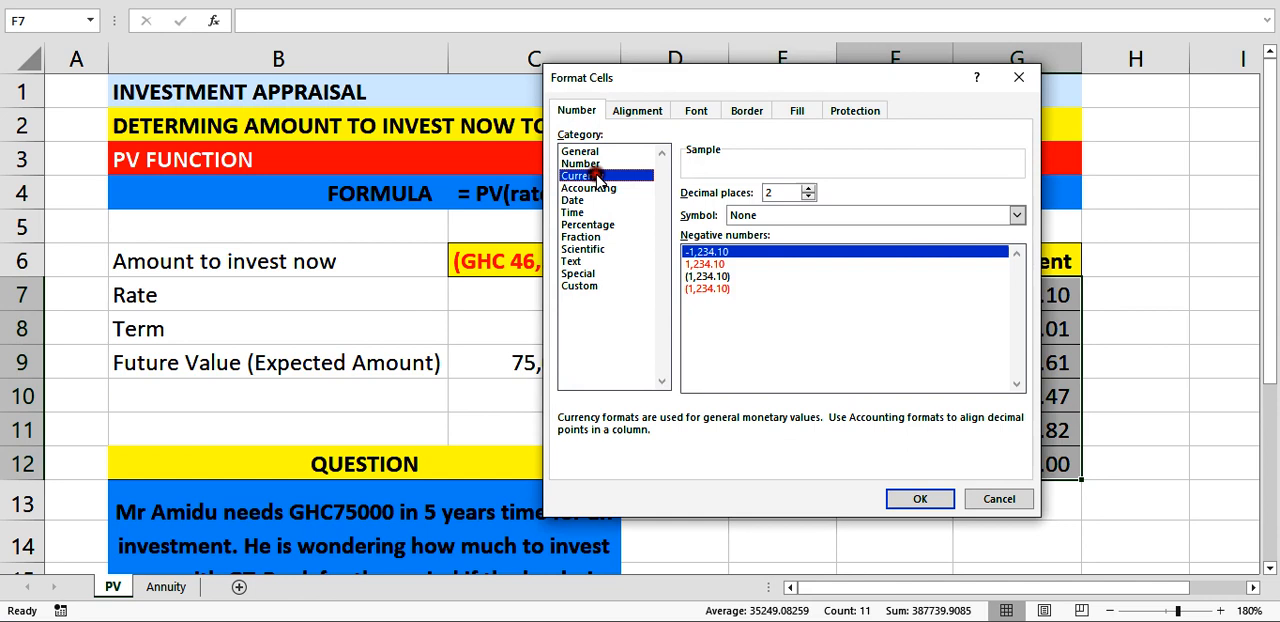
{"action": "left_click", "coordinate": [1016, 215]}
{"action": "type", "text": "gh"}
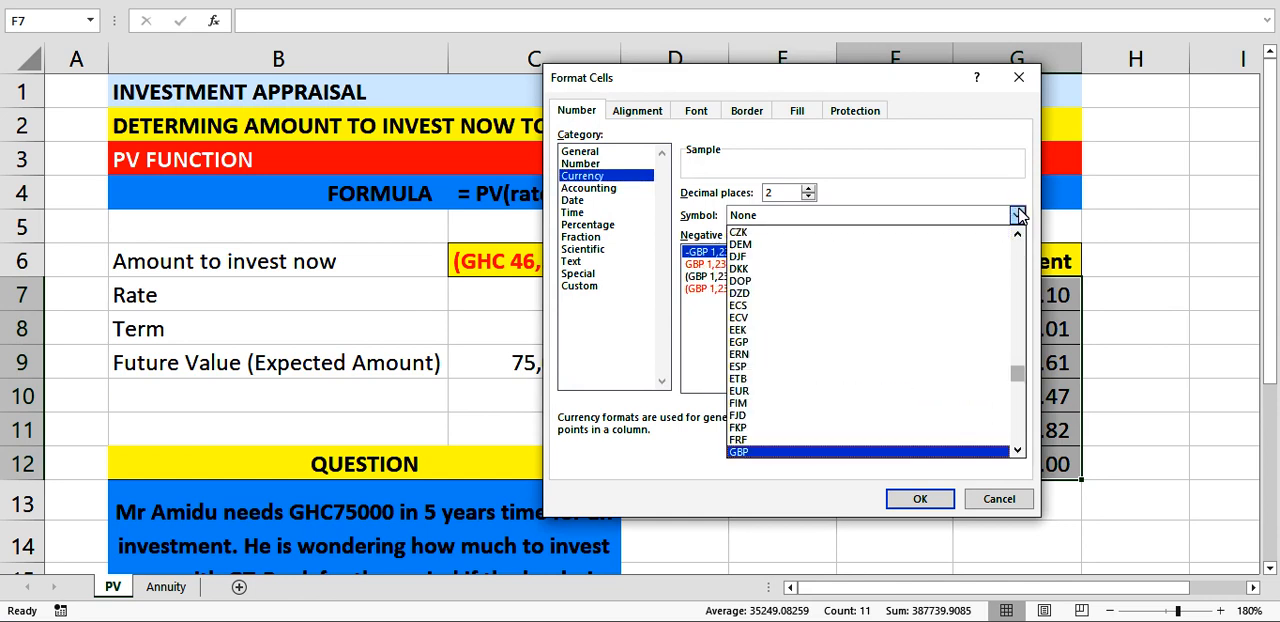
{"action": "left_click", "coordinate": [1016, 215]}
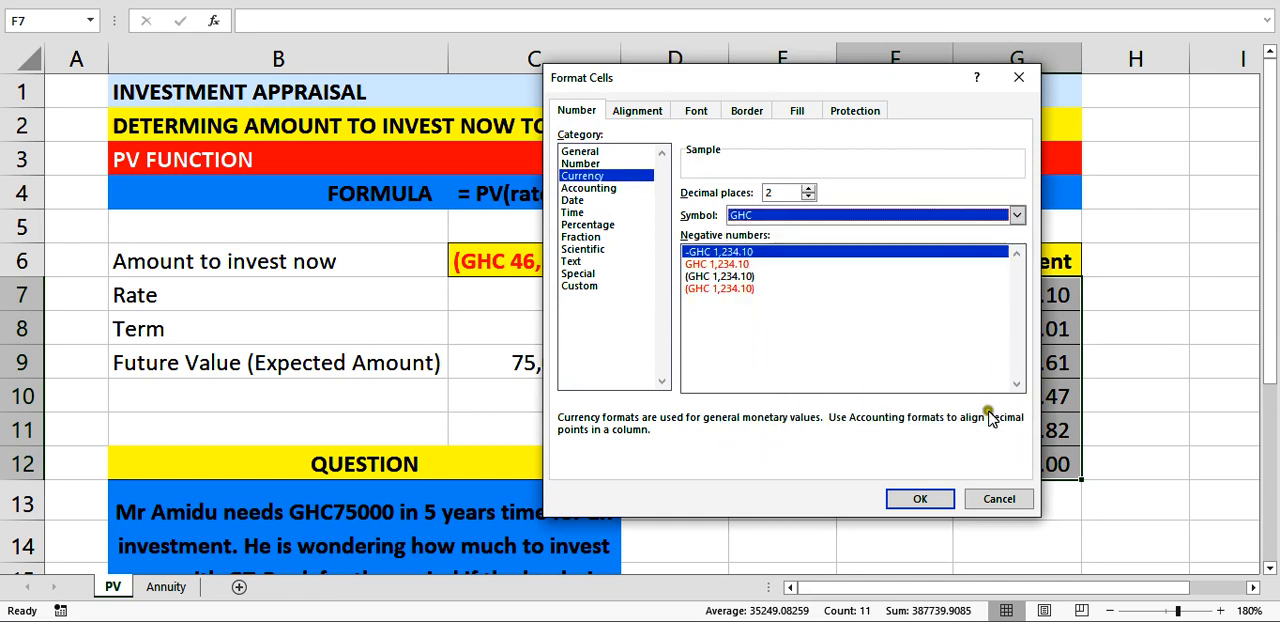
{"action": "left_click", "coordinate": [932, 500]}
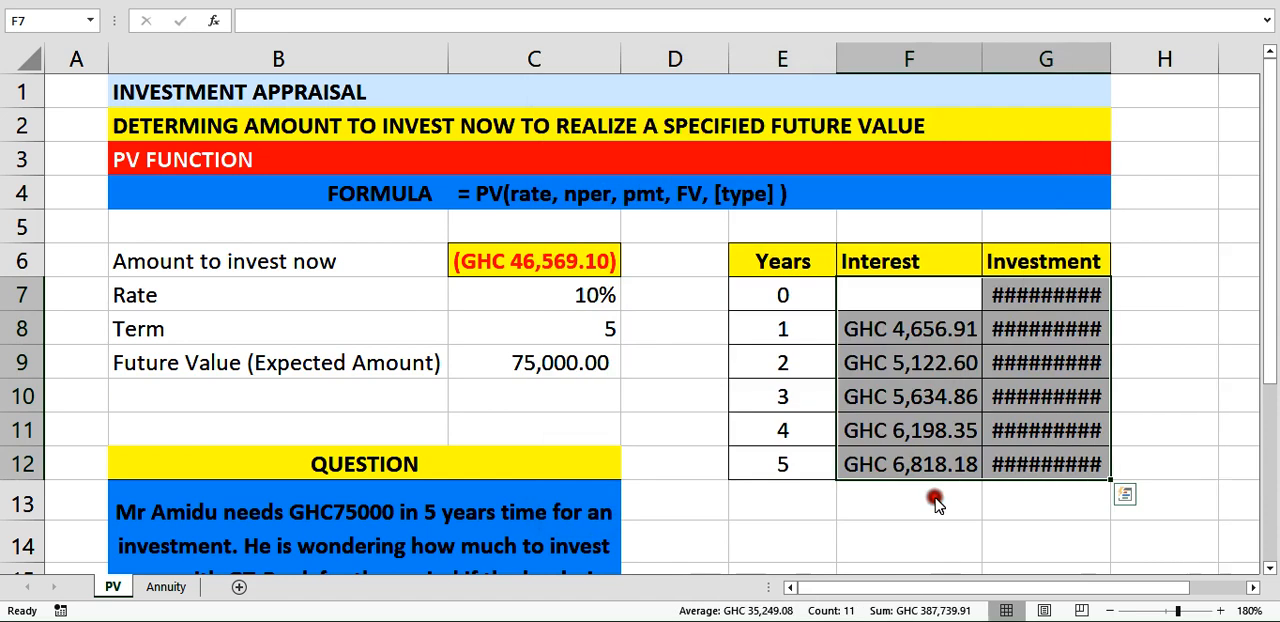
{"action": "left_click_drag", "start_coordinate": [1112, 66], "coordinate": [1150, 66]}
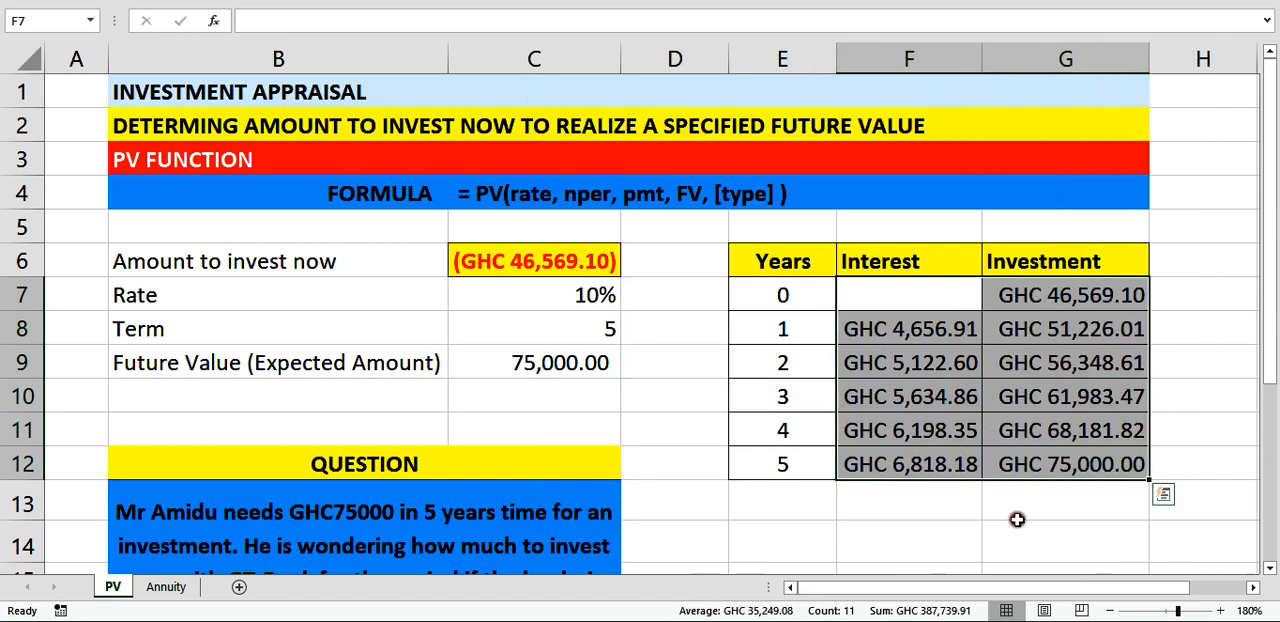
{"action": "left_click", "coordinate": [1010, 516]}
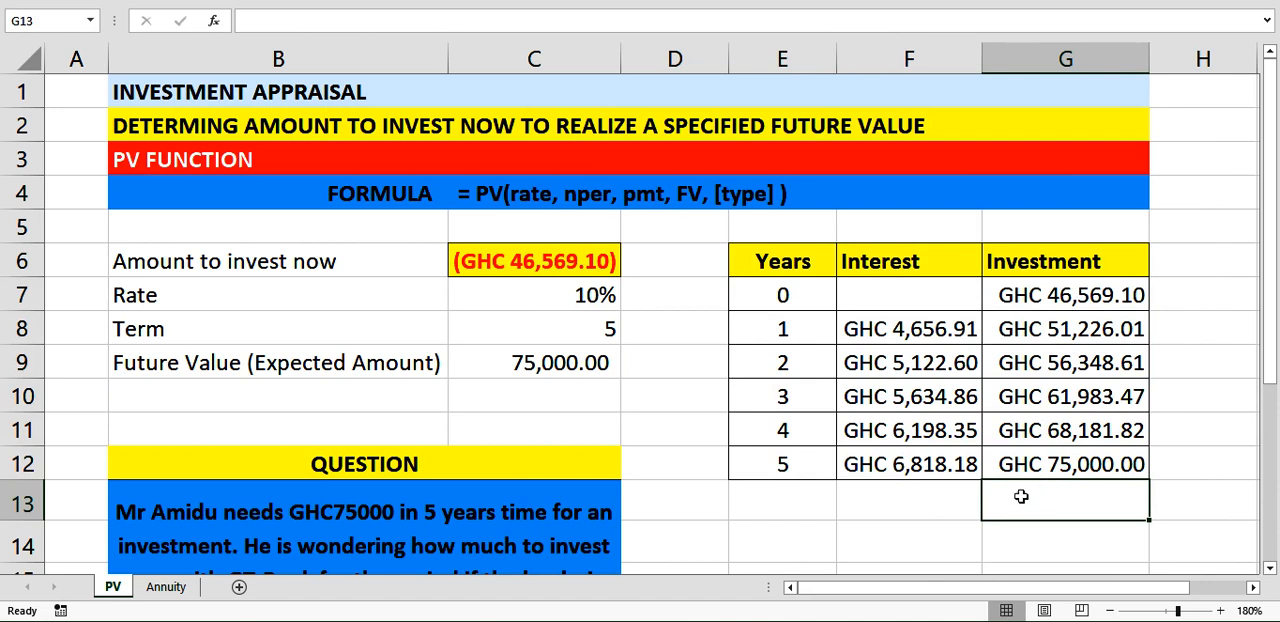
Check in G13 whether the year 5 investment equals the expected future value with the formula =G12=C9.
{"action": "left_click", "coordinate": [934, 464]}
{"action": "left_click", "coordinate": [1073, 496]}
{"action": "left_click", "coordinate": [1088, 468]}
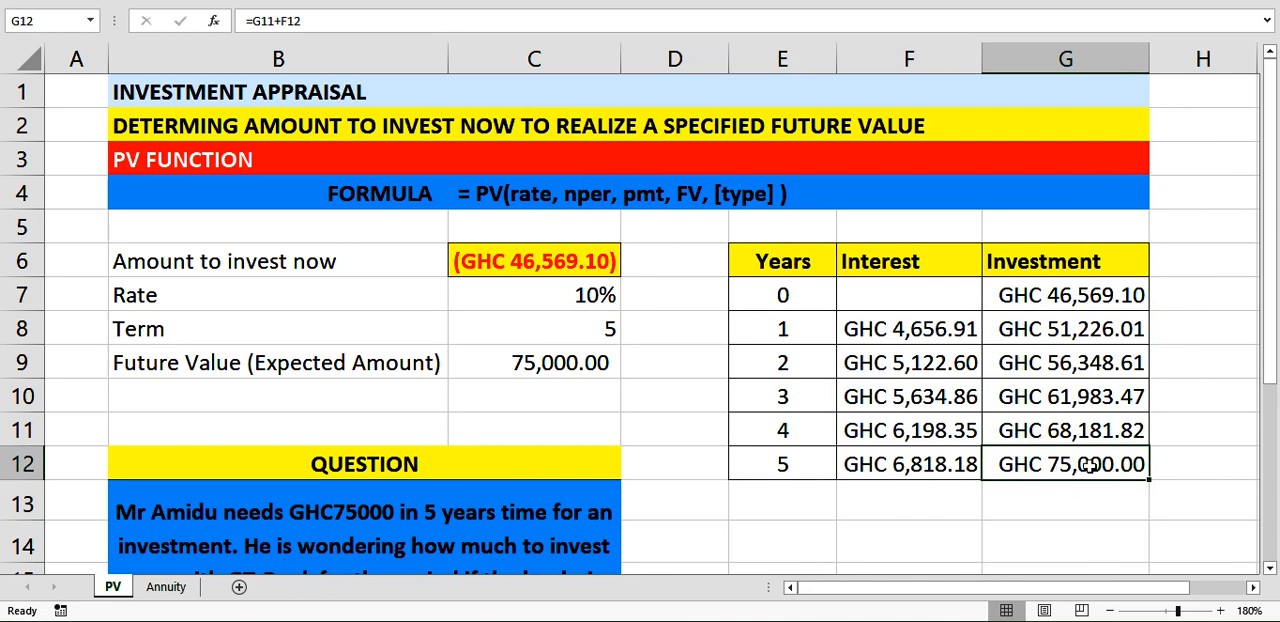
{"action": "key", "text": "Down"}
{"action": "type", "text": "="}
{"action": "left_click", "coordinate": [1070, 464]}
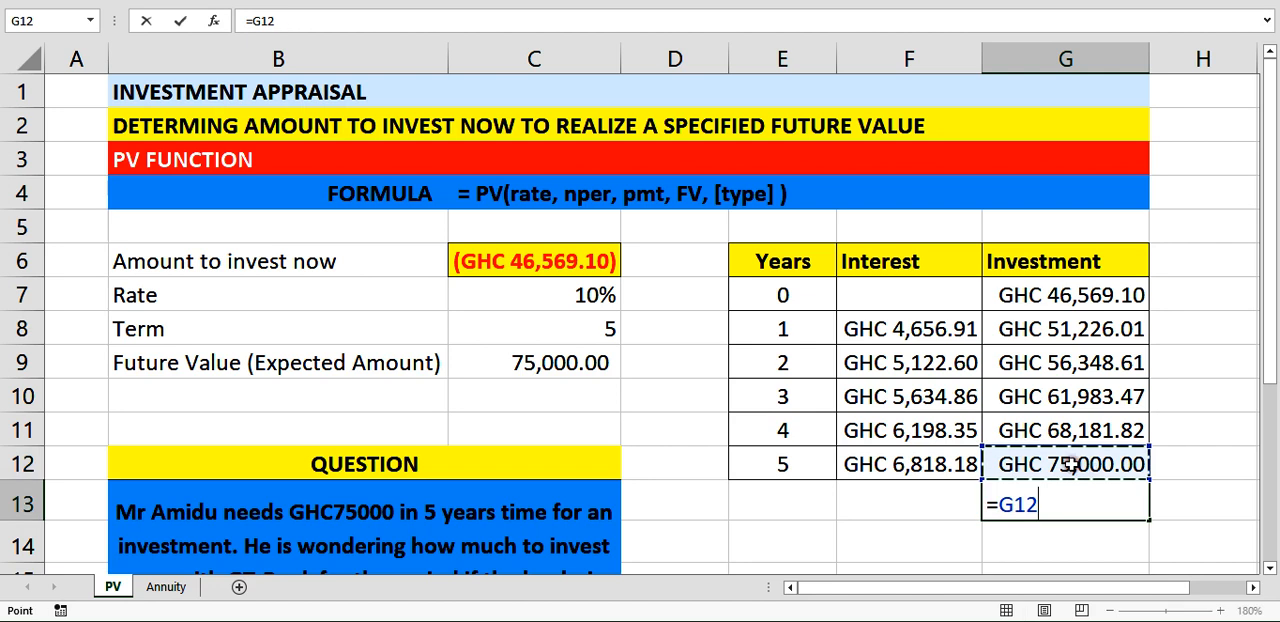
{"action": "type", "text": "=C9"}
{"action": "key", "text": "Return"}
{"action": "left_click", "coordinate": [985, 510]}
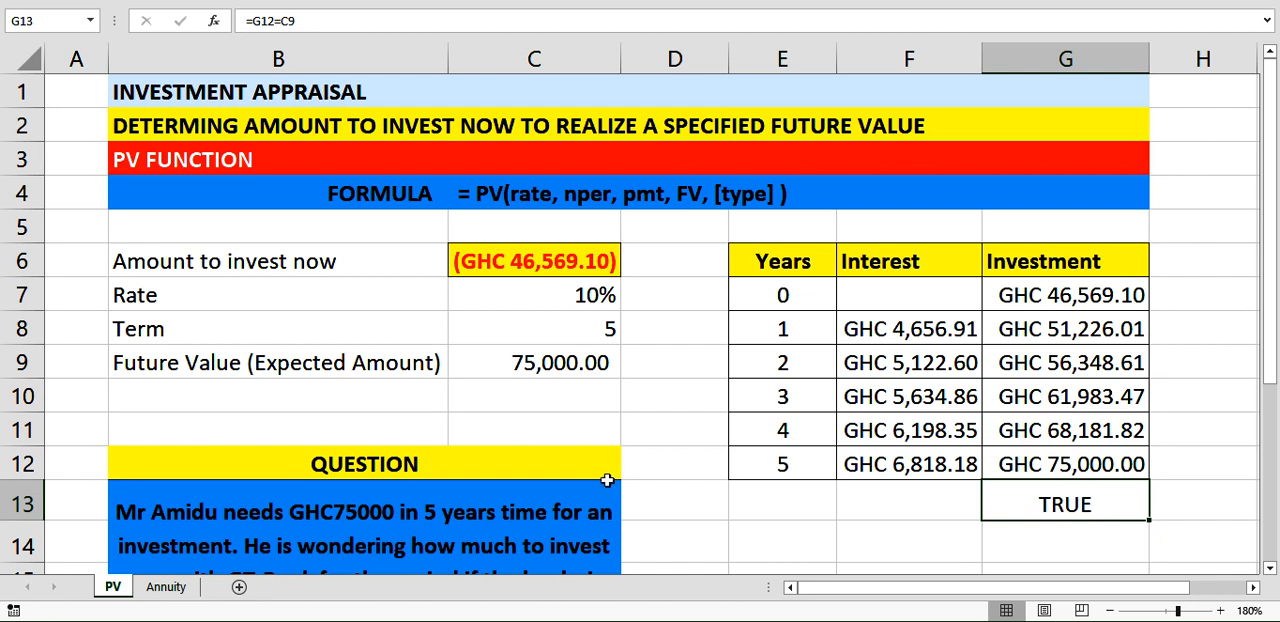
Open the Annuity sheet and read its question, the input labels and the yearly table headings.
{"action": "left_click", "coordinate": [160, 587]}
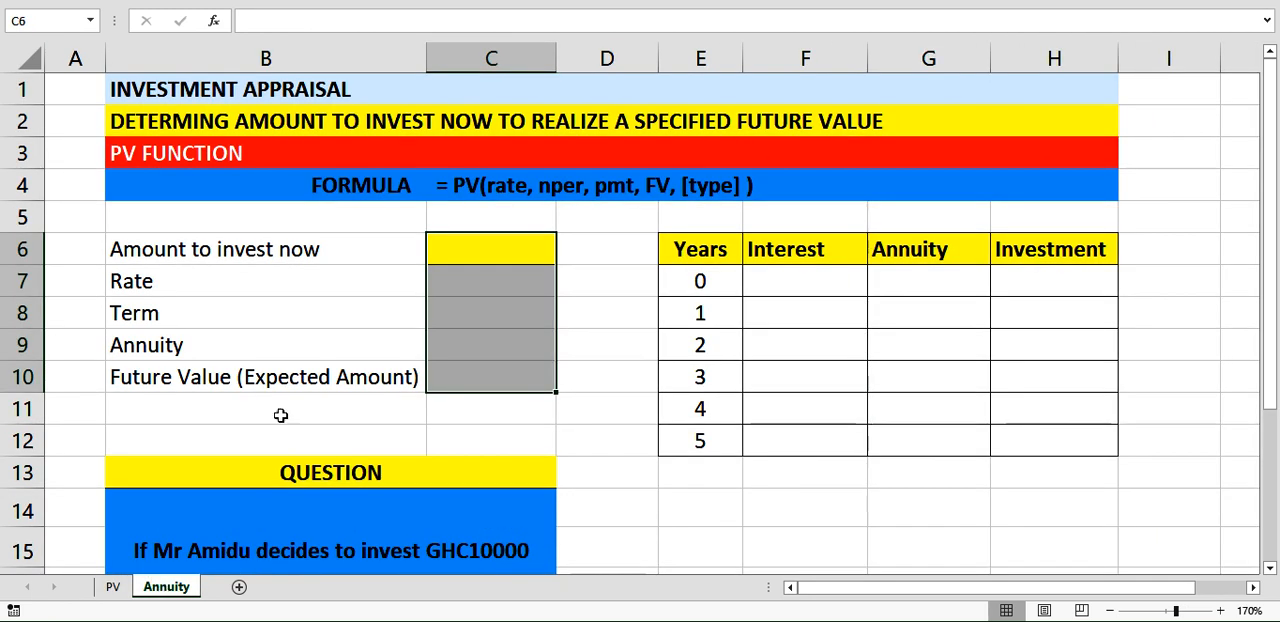
{"action": "left_click", "coordinate": [622, 376]}
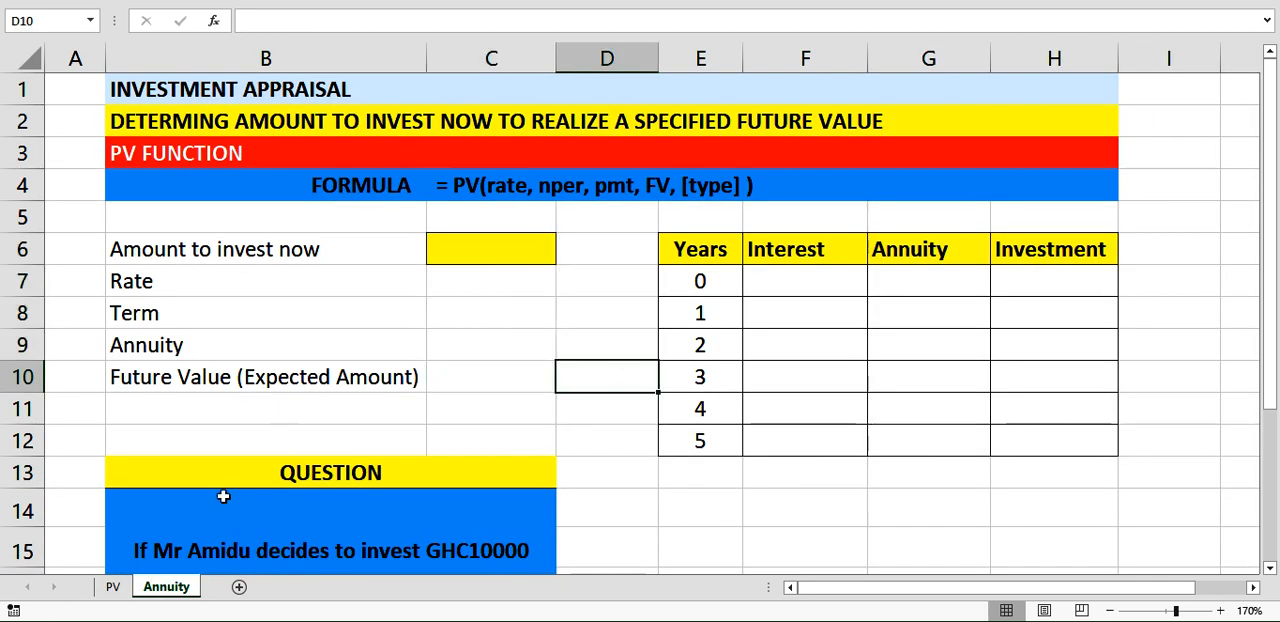
{"action": "left_click", "coordinate": [543, 551]}
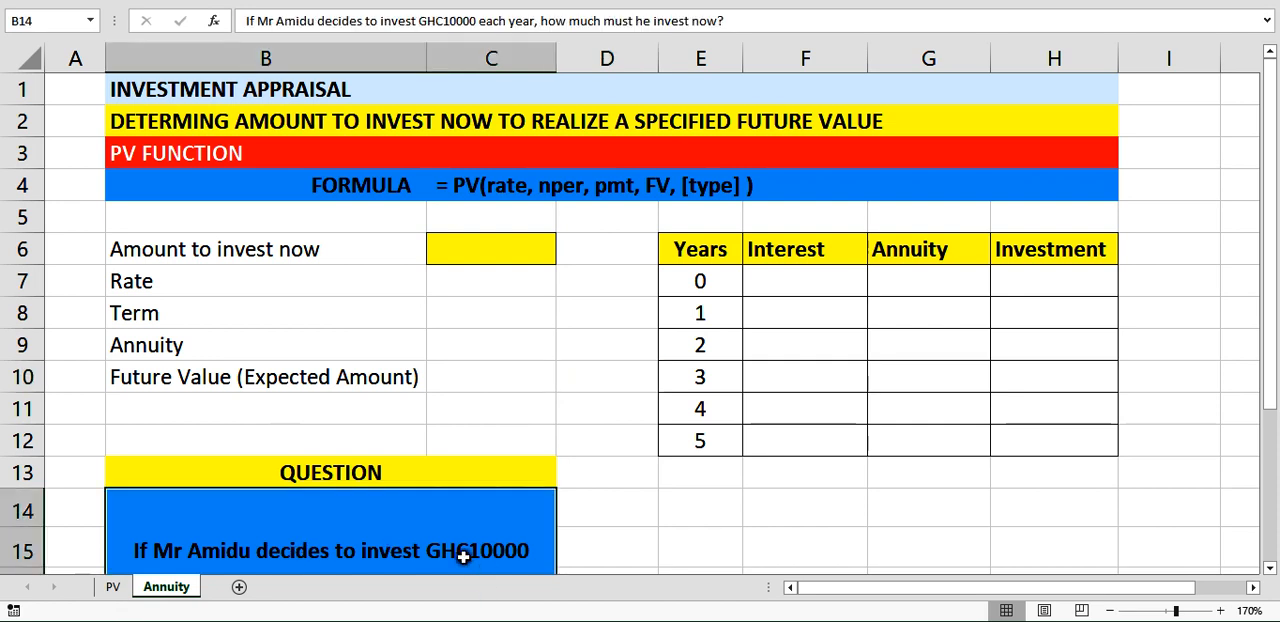
{"action": "scroll", "coordinate": [107, 529], "scroll_direction": "down", "scroll_amount": 1}
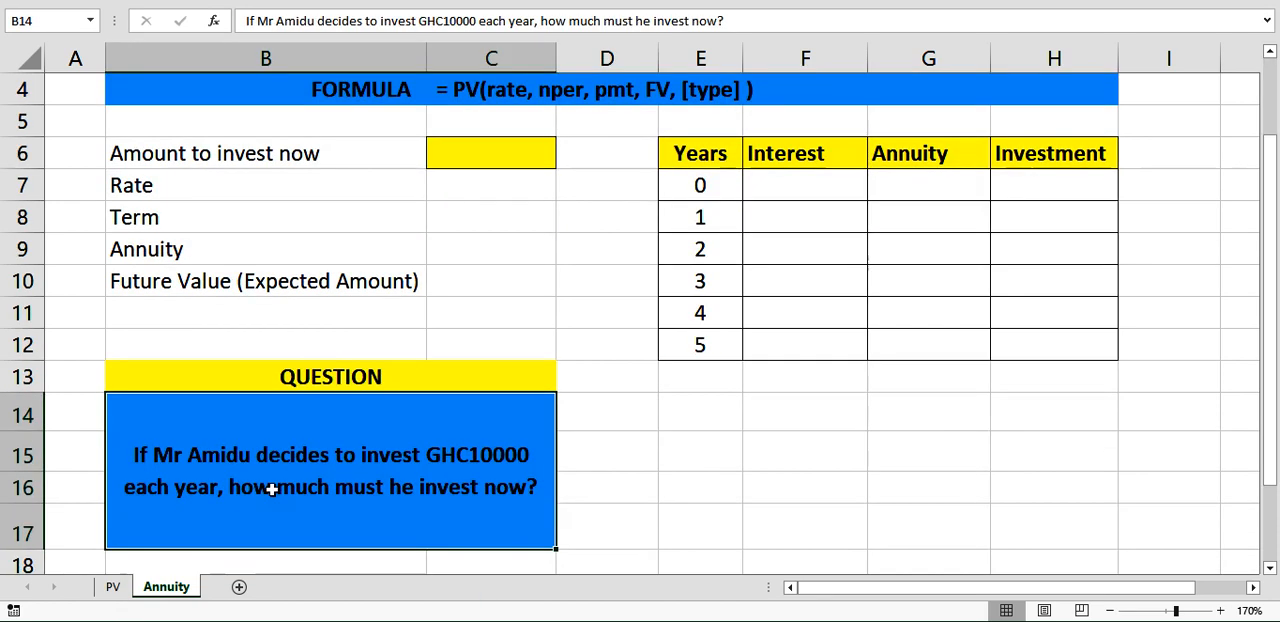
{"action": "scroll", "coordinate": [456, 473], "scroll_direction": "up", "scroll_amount": 1}
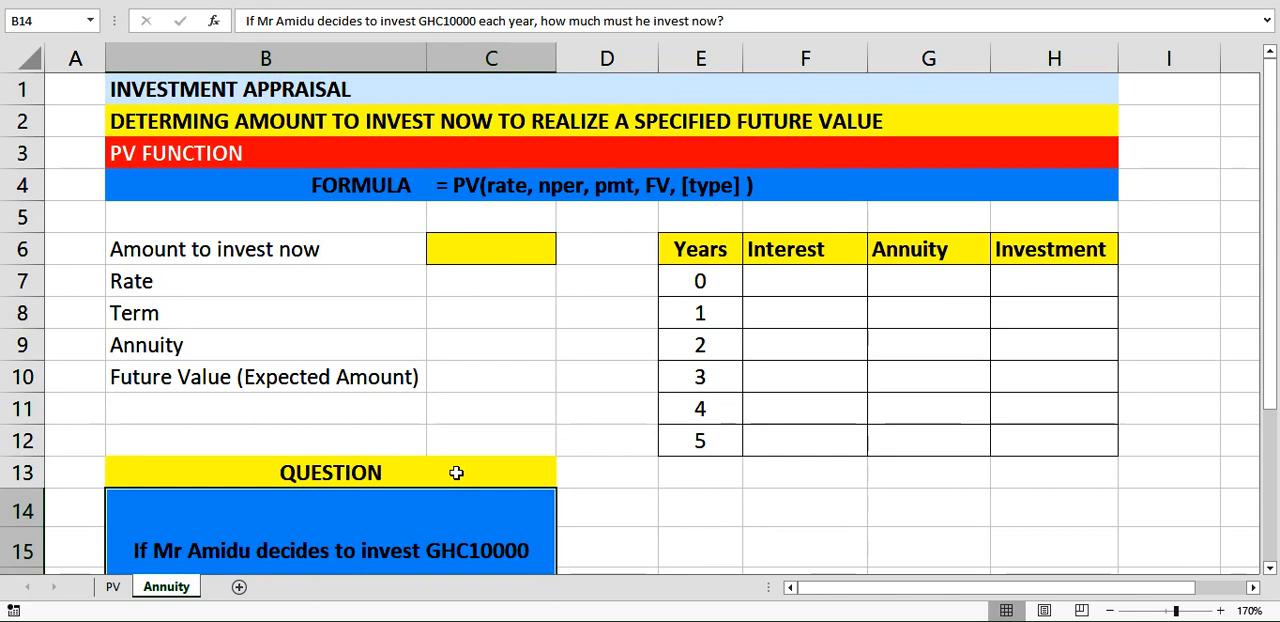
{"action": "left_click", "coordinate": [934, 256]}
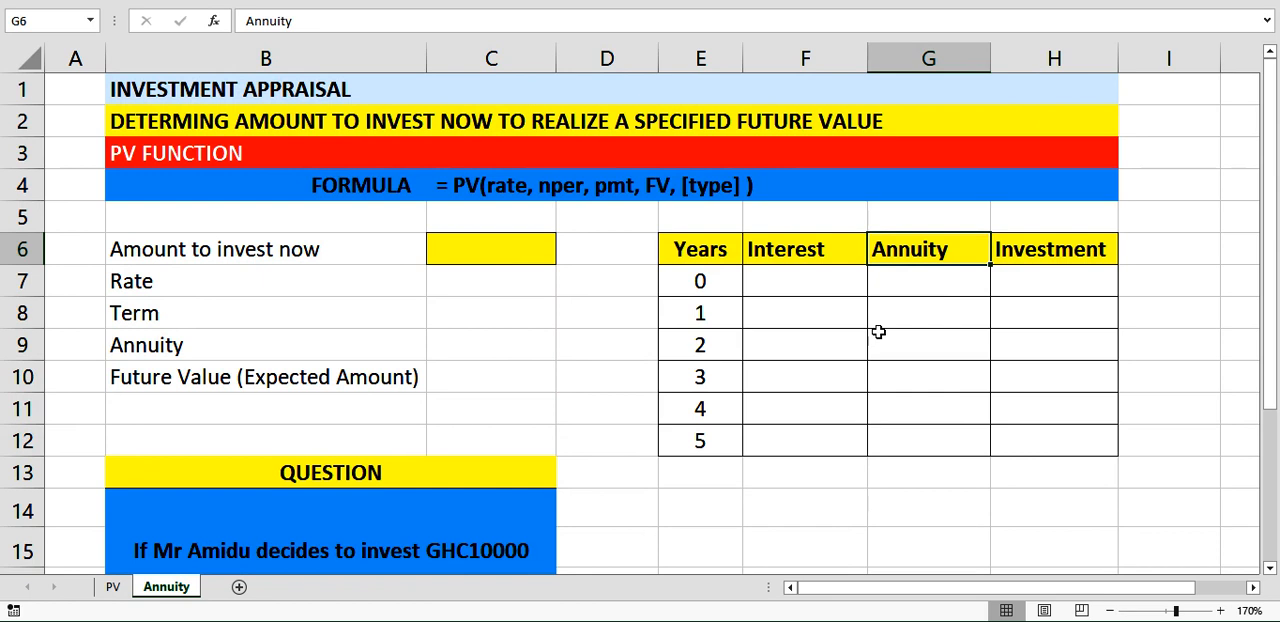
{"action": "left_click", "coordinate": [480, 254]}
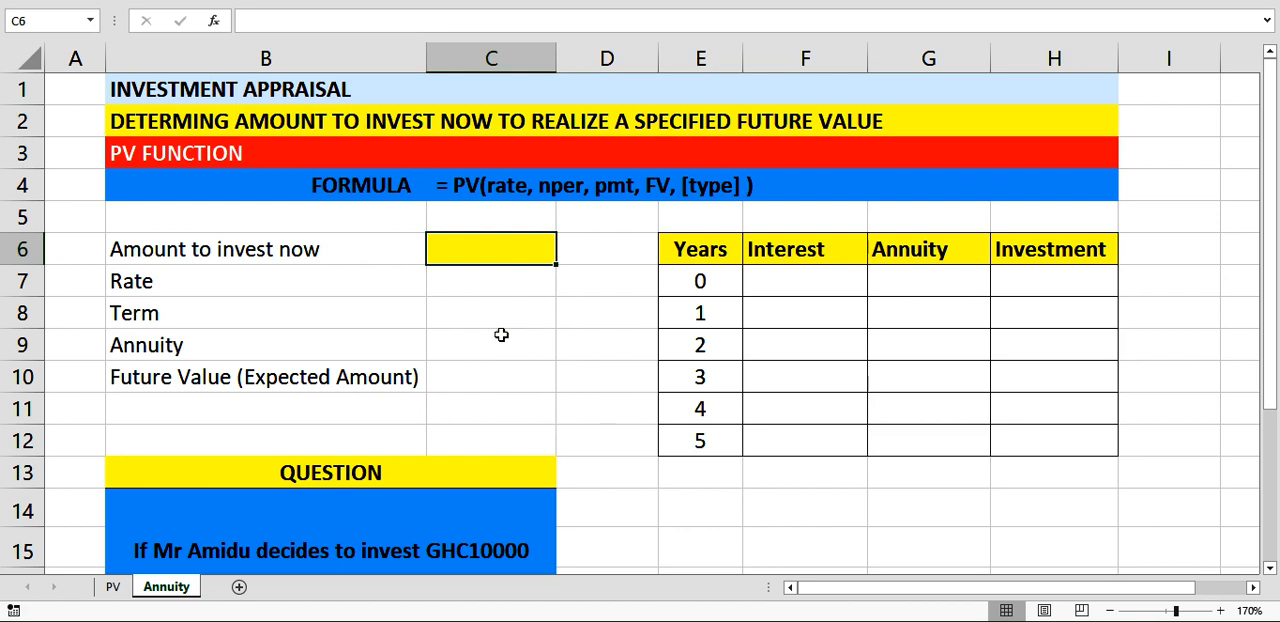
Enter the Annuity sheet's inputs in C7:C10: rate 10%, term 5, annuity -10000 and future value 75000.
{"action": "left_click", "coordinate": [506, 281]}
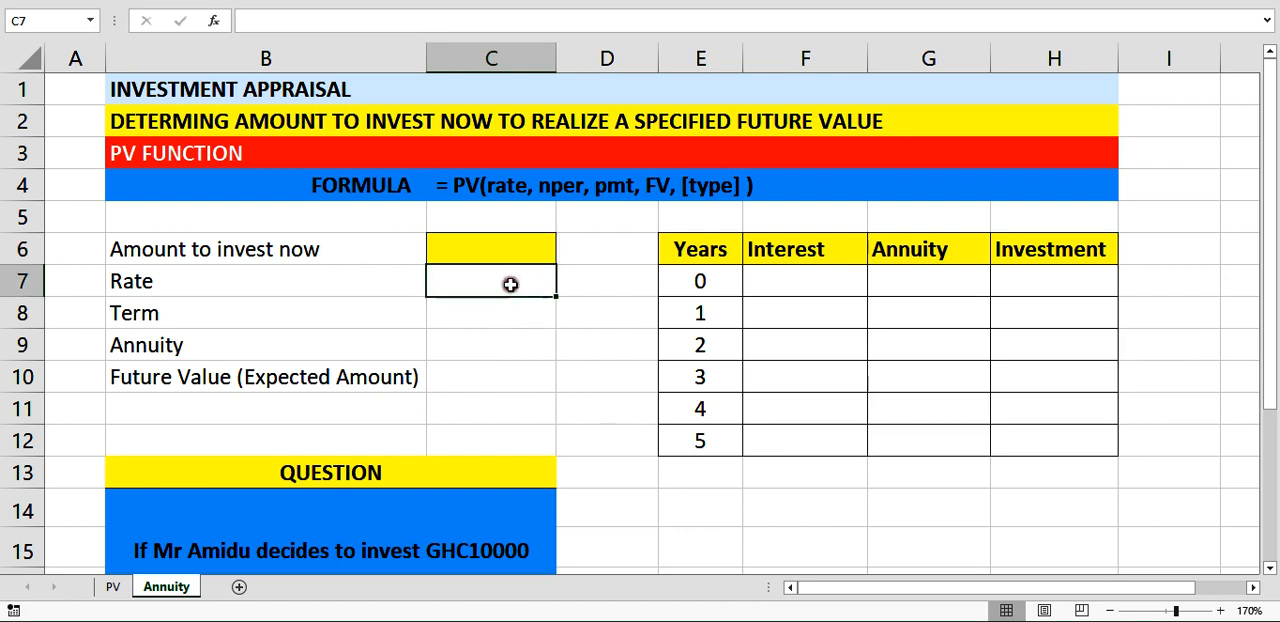
{"action": "type", "text": "10"}
{"action": "key", "text": "Return"}
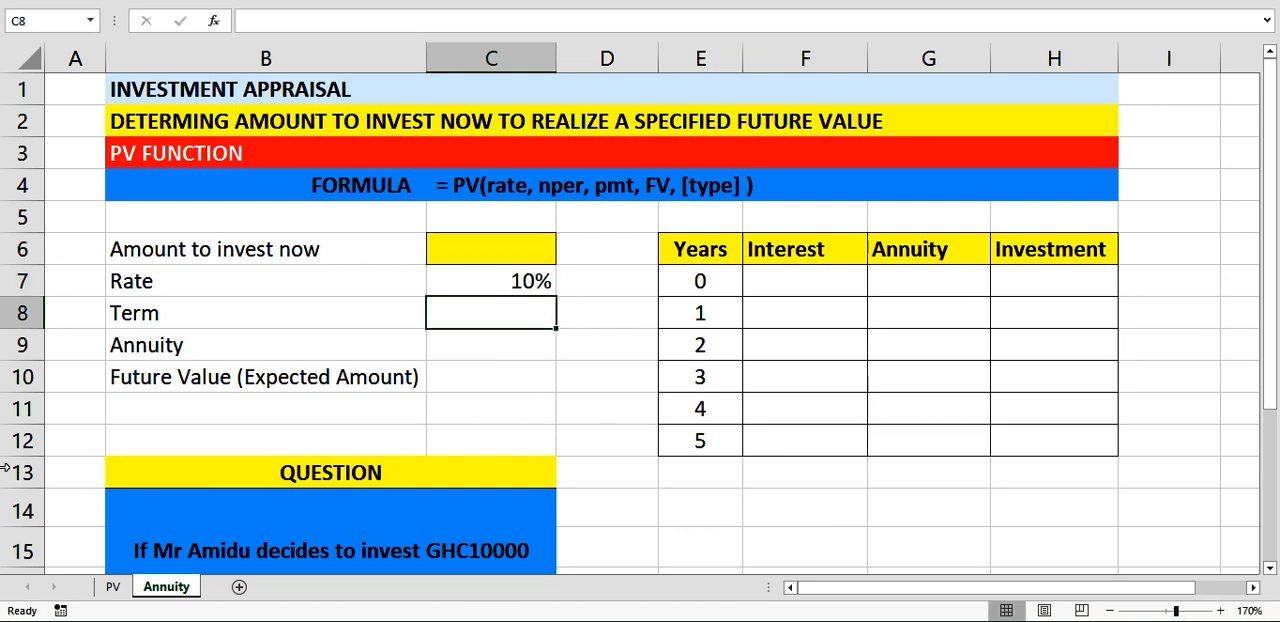
{"action": "type", "text": "5"}
{"action": "key", "text": "Return"}
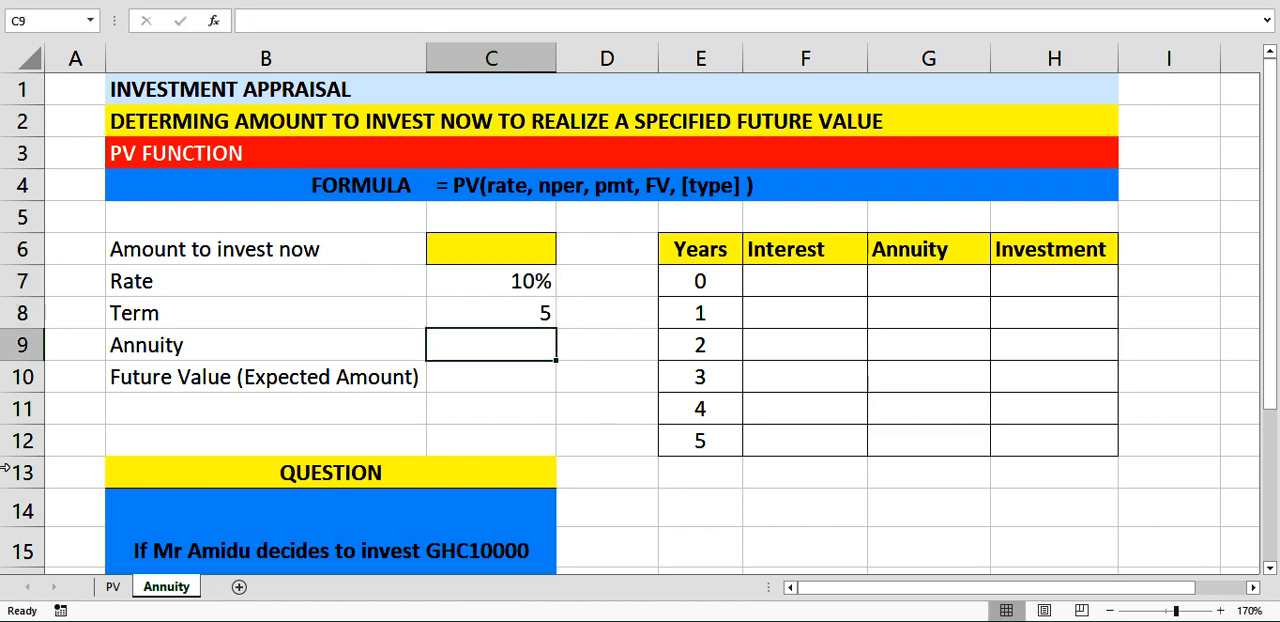
{"action": "type", "text": "-"}
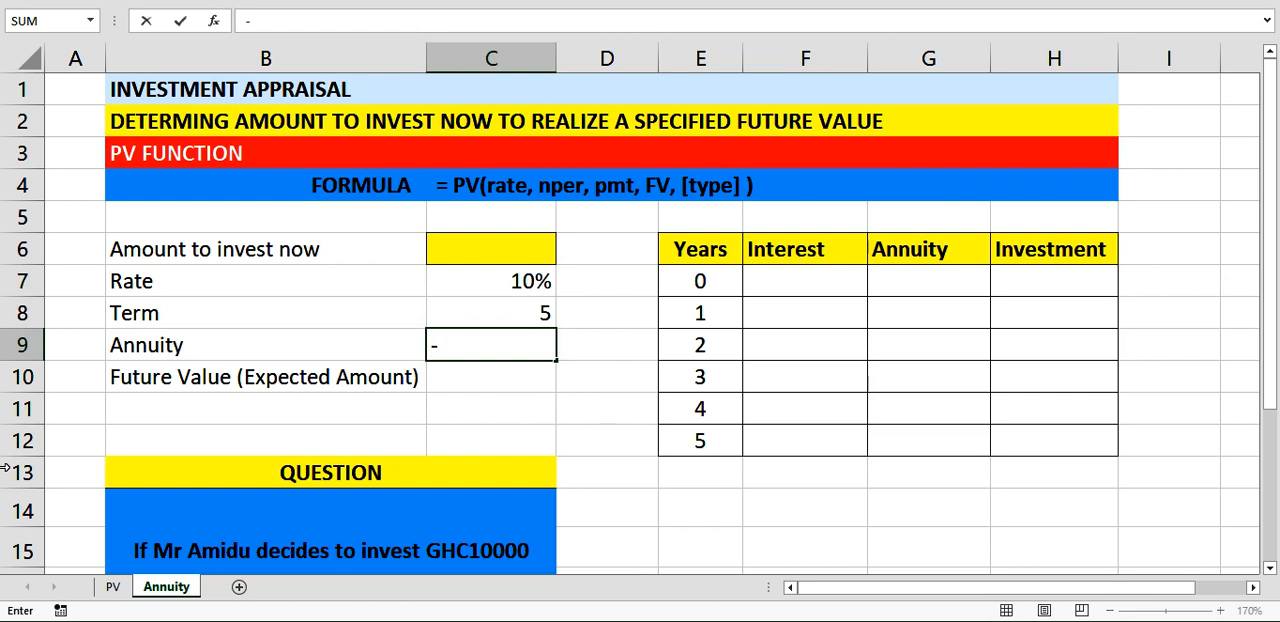
{"action": "type", "text": "10000"}
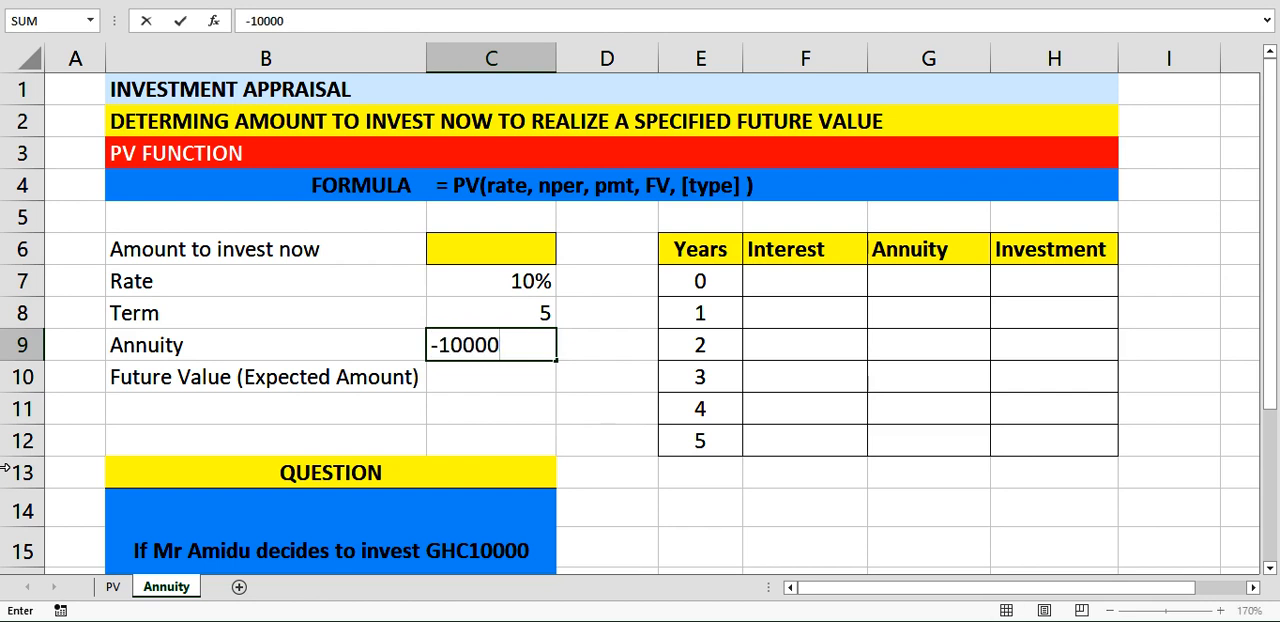
{"action": "key", "text": "Return"}
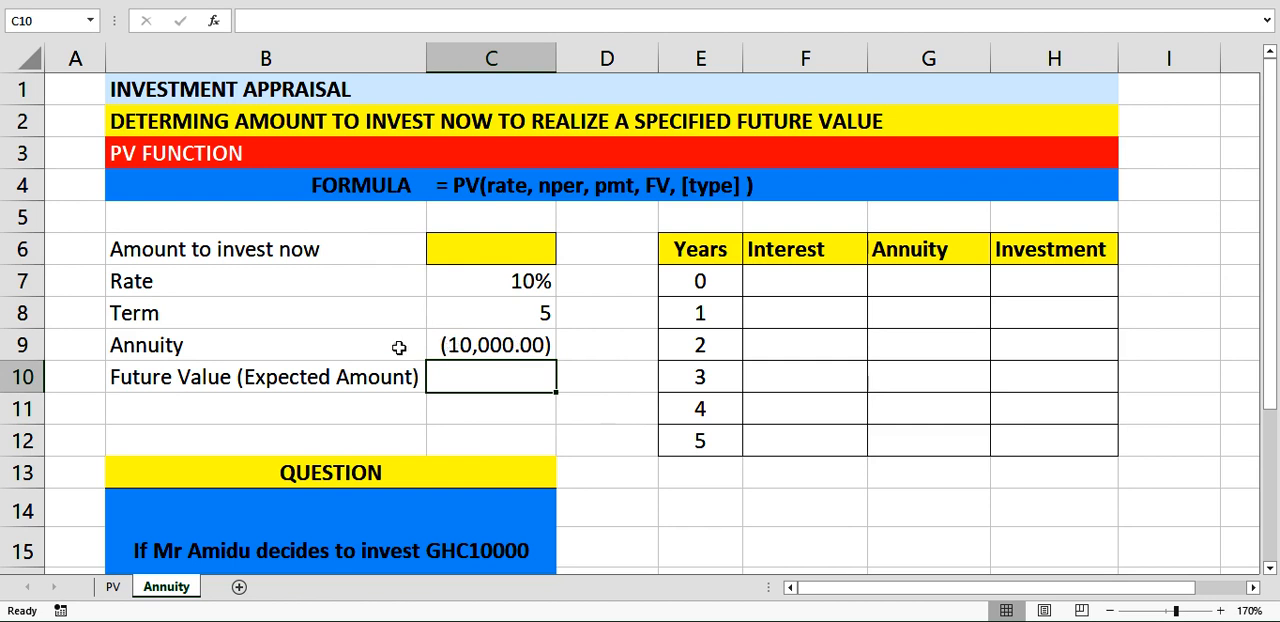
{"action": "type", "text": "75000"}
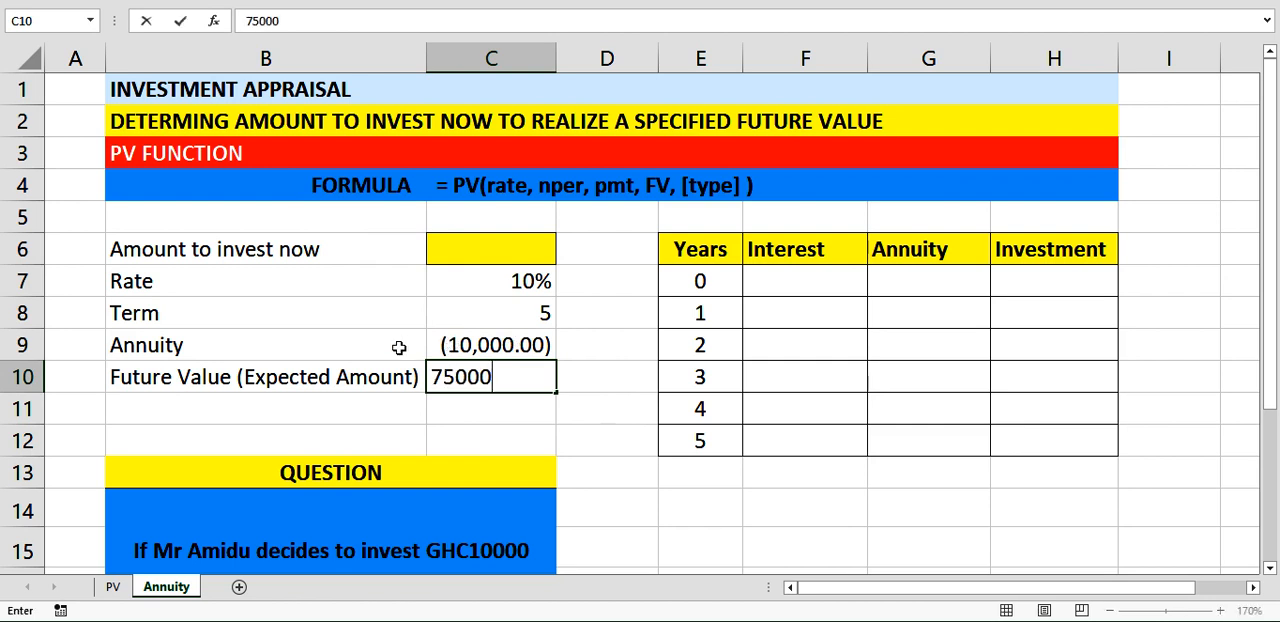
{"action": "key", "text": "Return"}
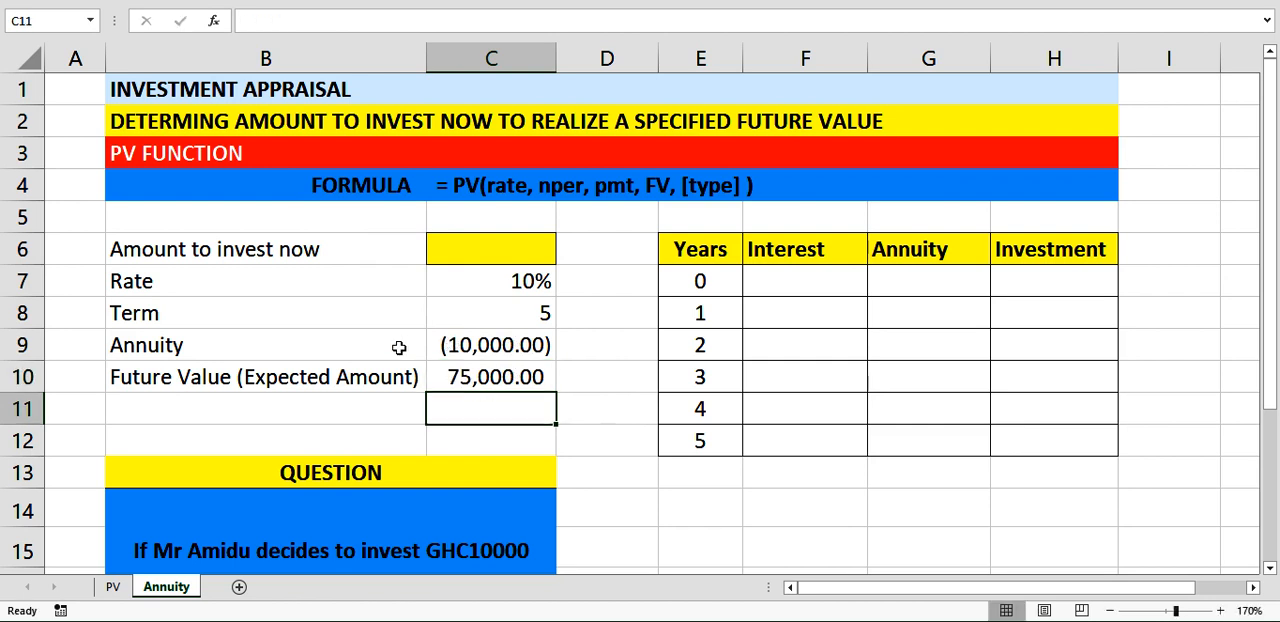
{"action": "left_click", "coordinate": [466, 376]}
Calculate the amount to invest now in C6 with the formula =PV(C7,C8,C9,C10).
{"action": "left_click", "coordinate": [493, 250]}
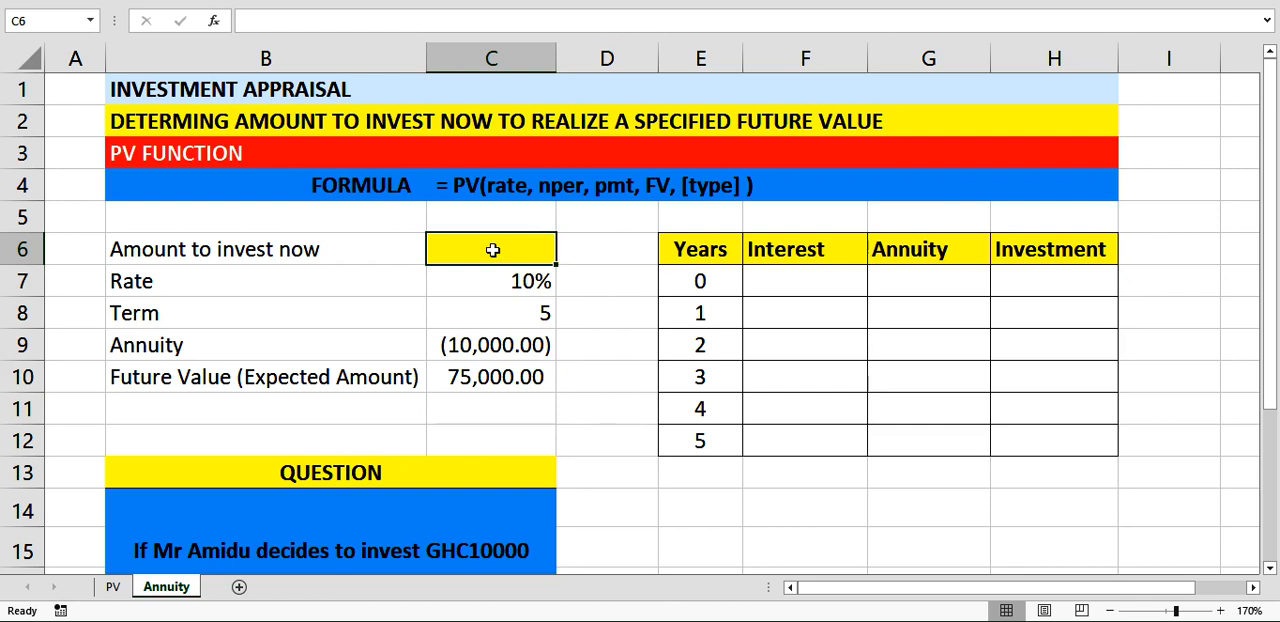
{"action": "type", "text": "=pv"}
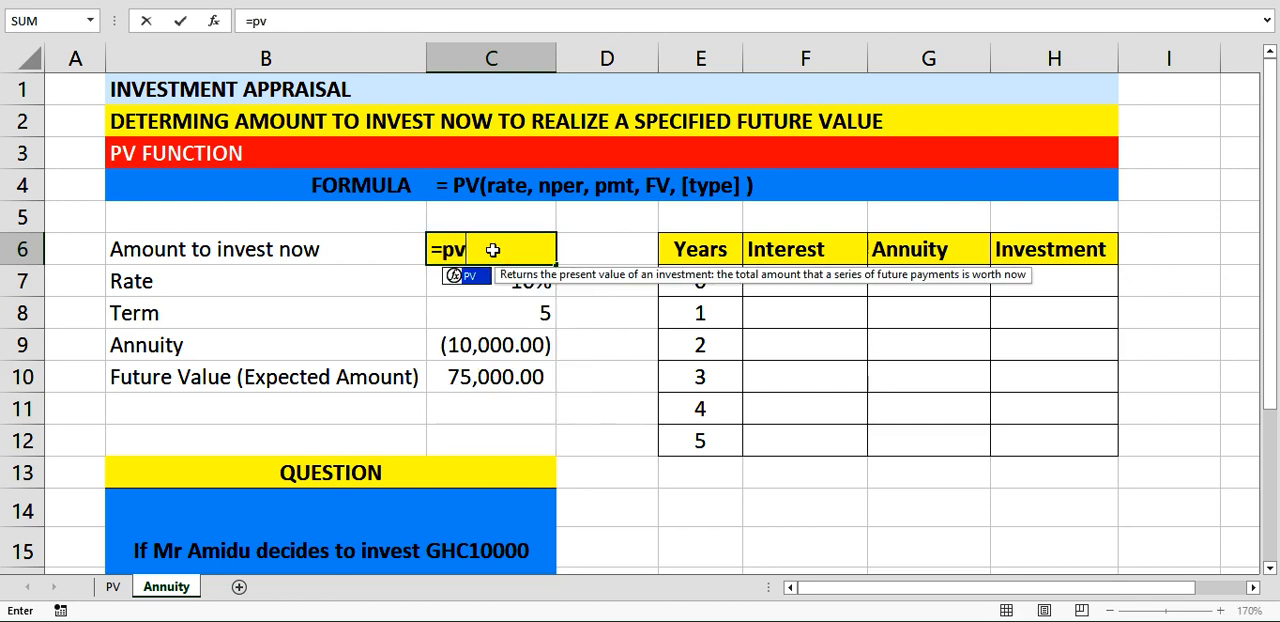
{"action": "key", "text": "Tab"}
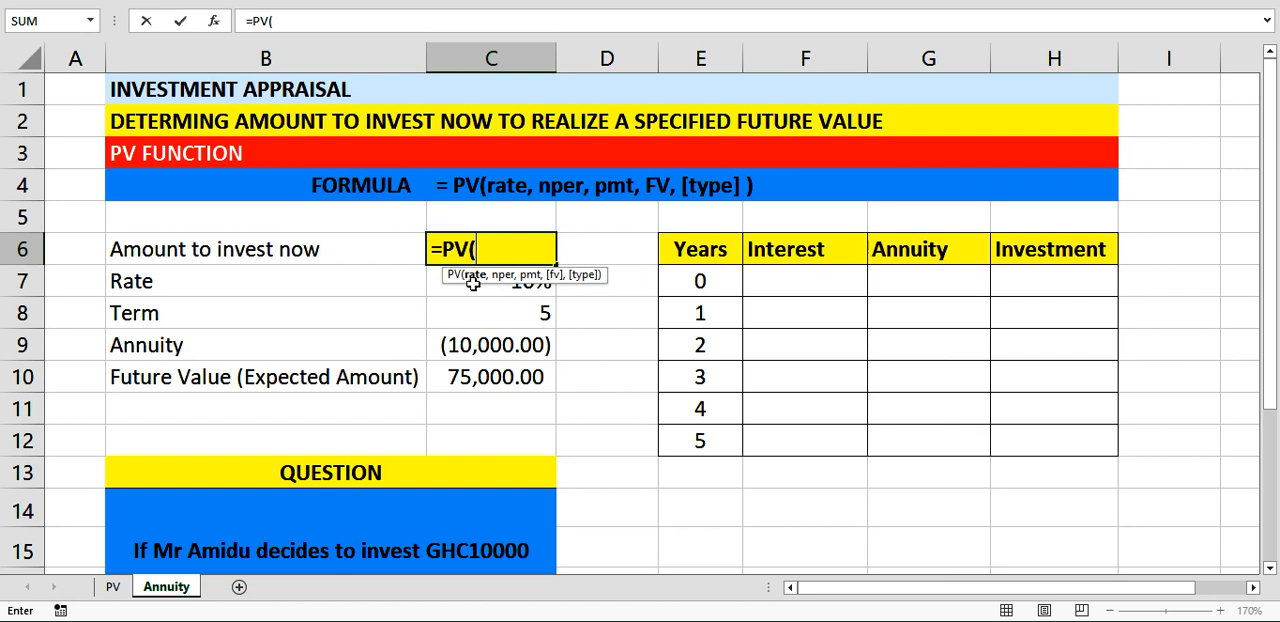
{"action": "left_click", "coordinate": [468, 287]}
{"action": "type", "text": ","}
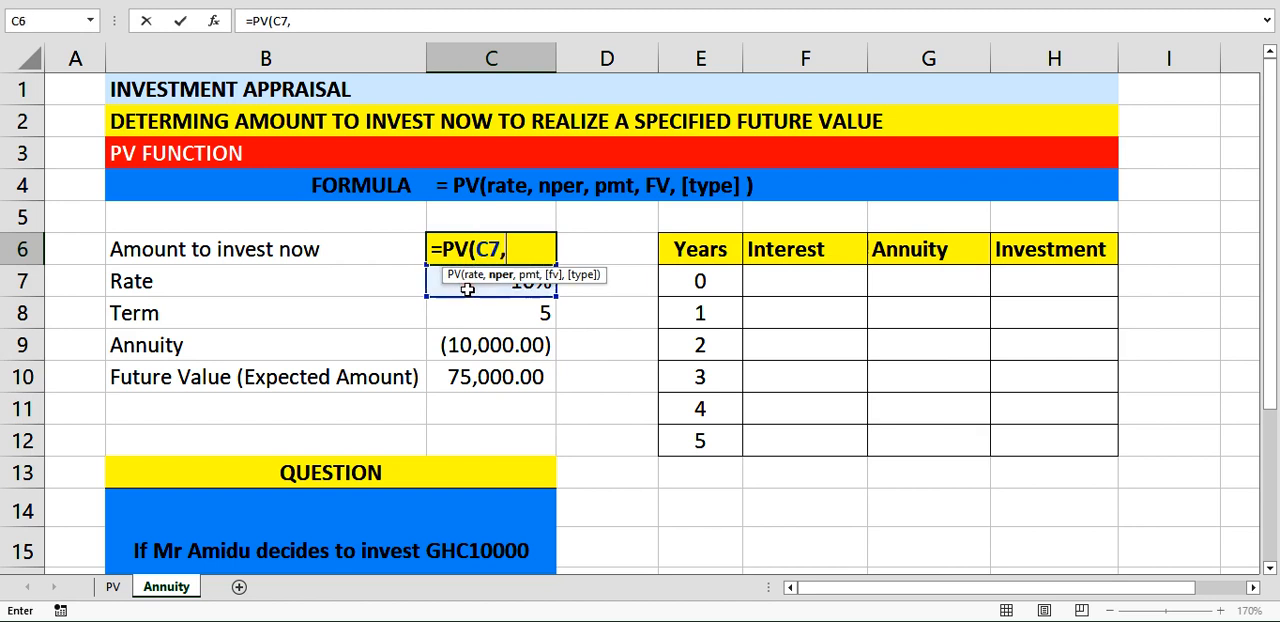
{"action": "left_click", "coordinate": [470, 315]}
{"action": "type", "text": ","}
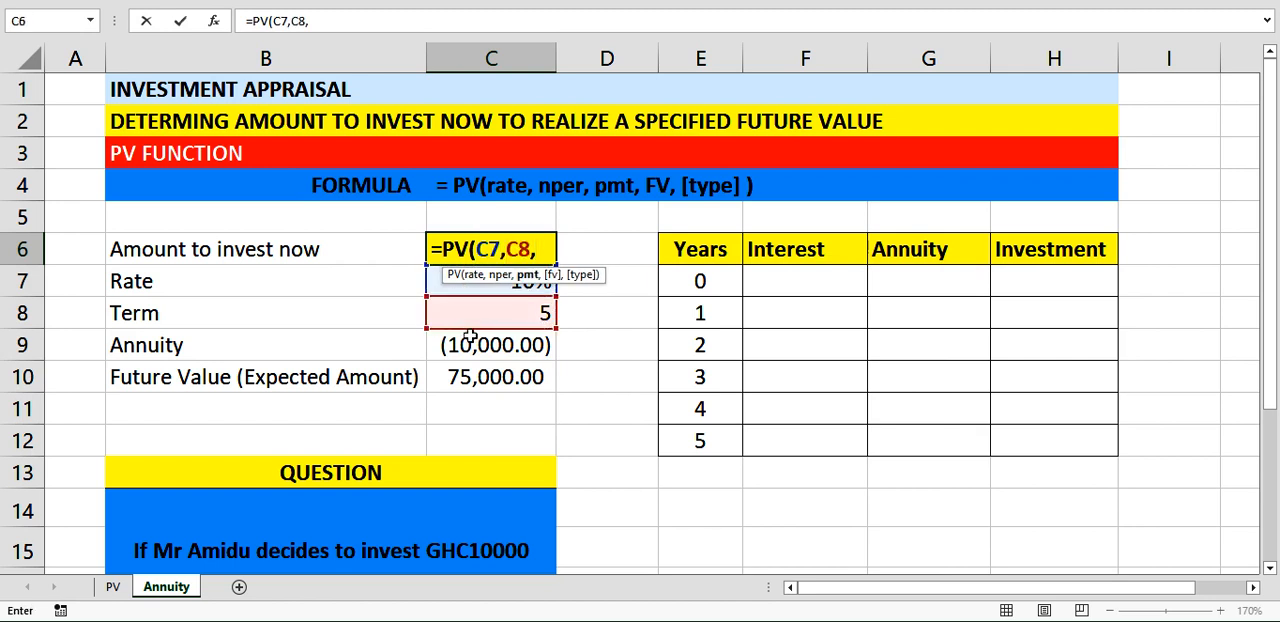
{"action": "left_click", "coordinate": [466, 350]}
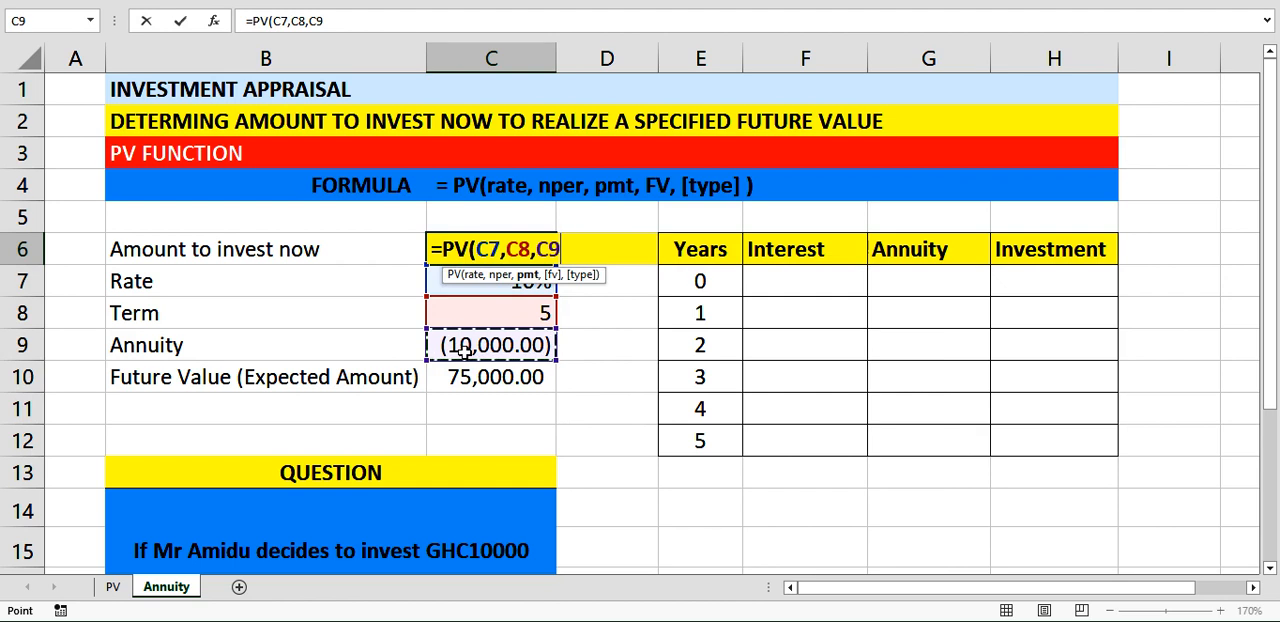
{"action": "type", "text": ","}
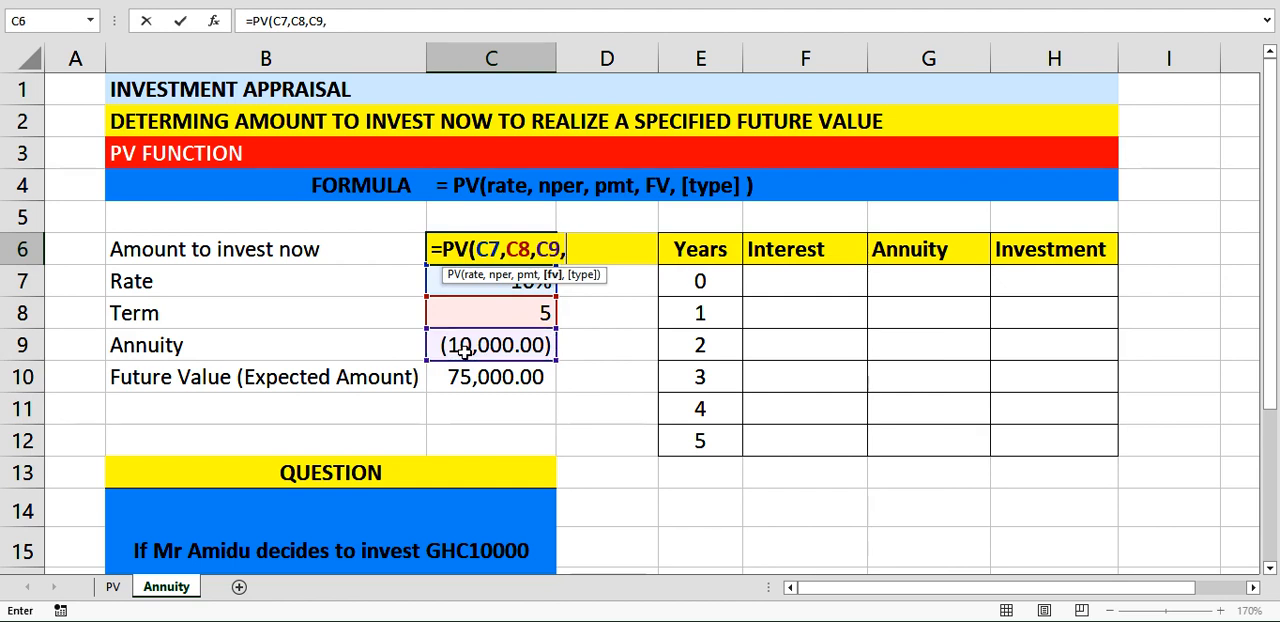
{"action": "left_click", "coordinate": [468, 377]}
{"action": "type", "text": ")"}
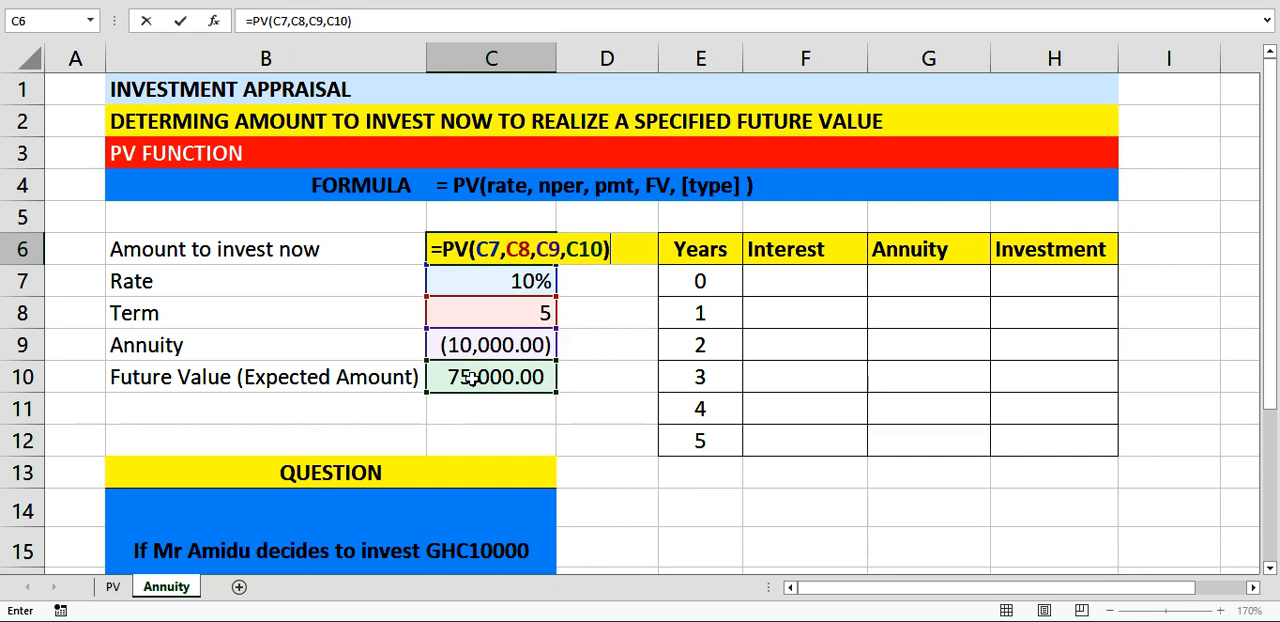
{"action": "key", "text": "Return"}
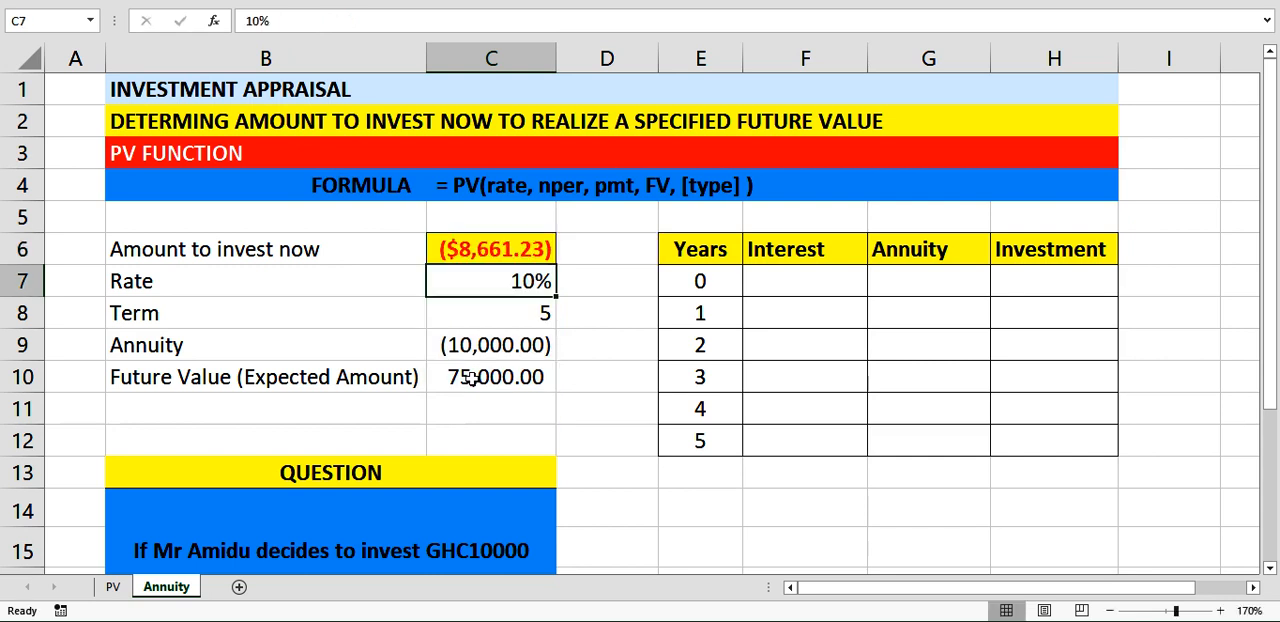
{"action": "left_click", "coordinate": [503, 246]}
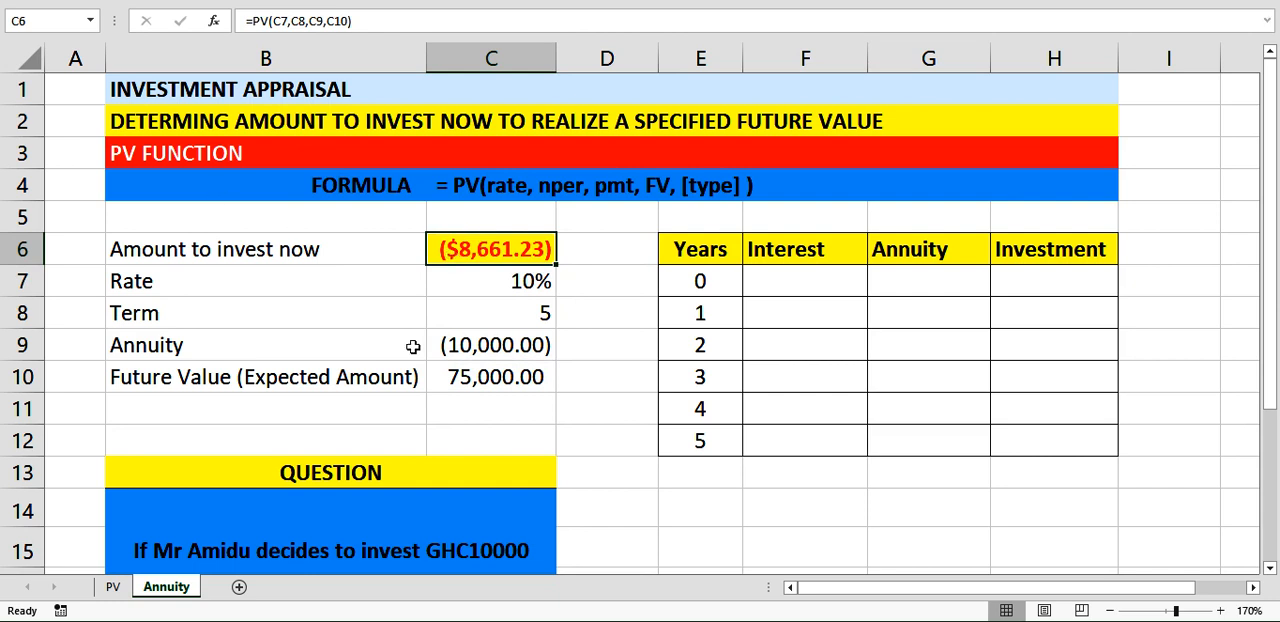
{"action": "key", "text": "ctrl+1"}
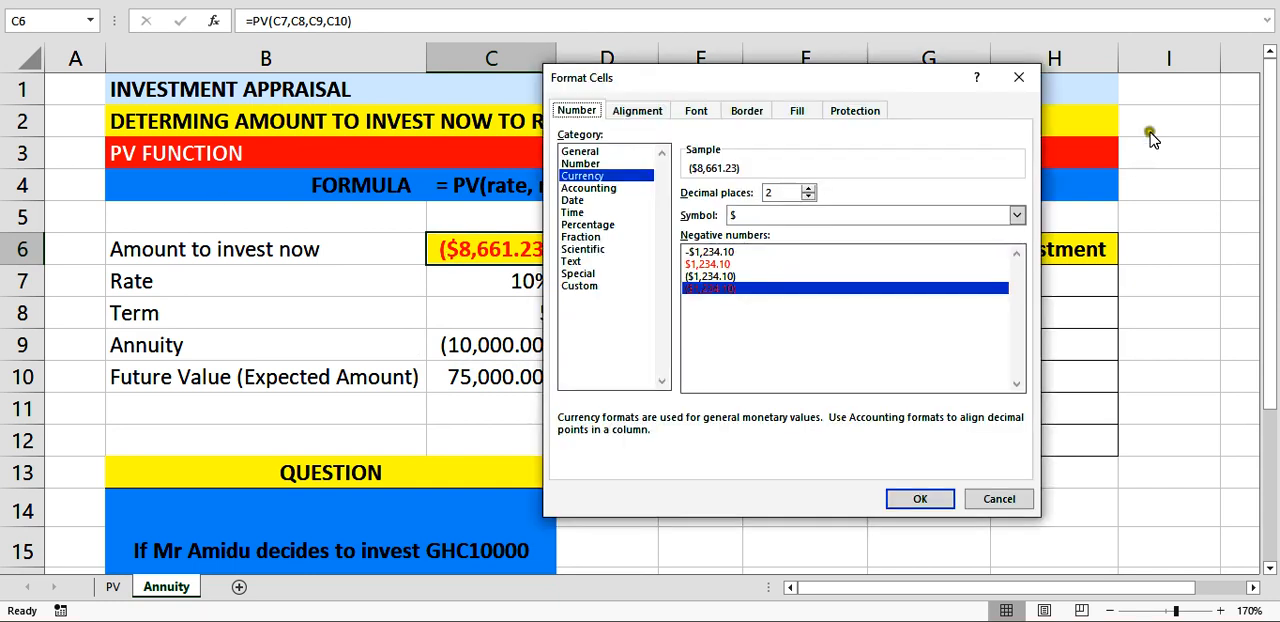
{"action": "left_click", "coordinate": [1019, 78]}
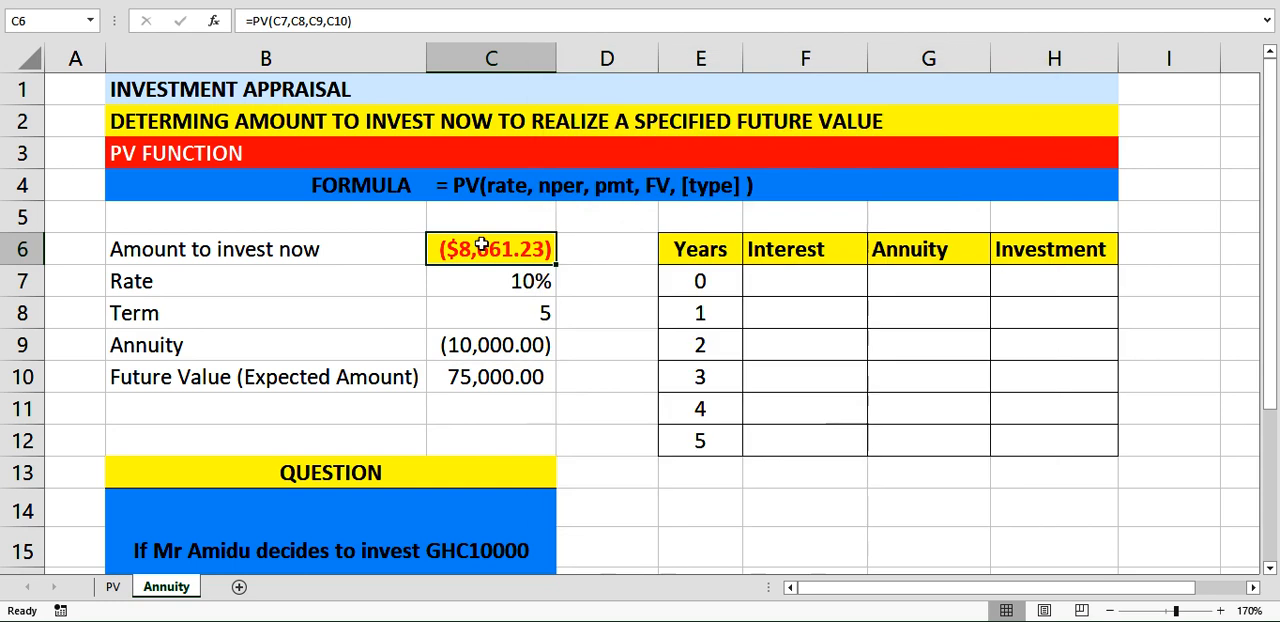
Copy the GHC currency formatting from C6 on the PV sheet to C6 on the Annuity sheet, and widen column C to fit the amount.
{"action": "left_click", "coordinate": [114, 589]}
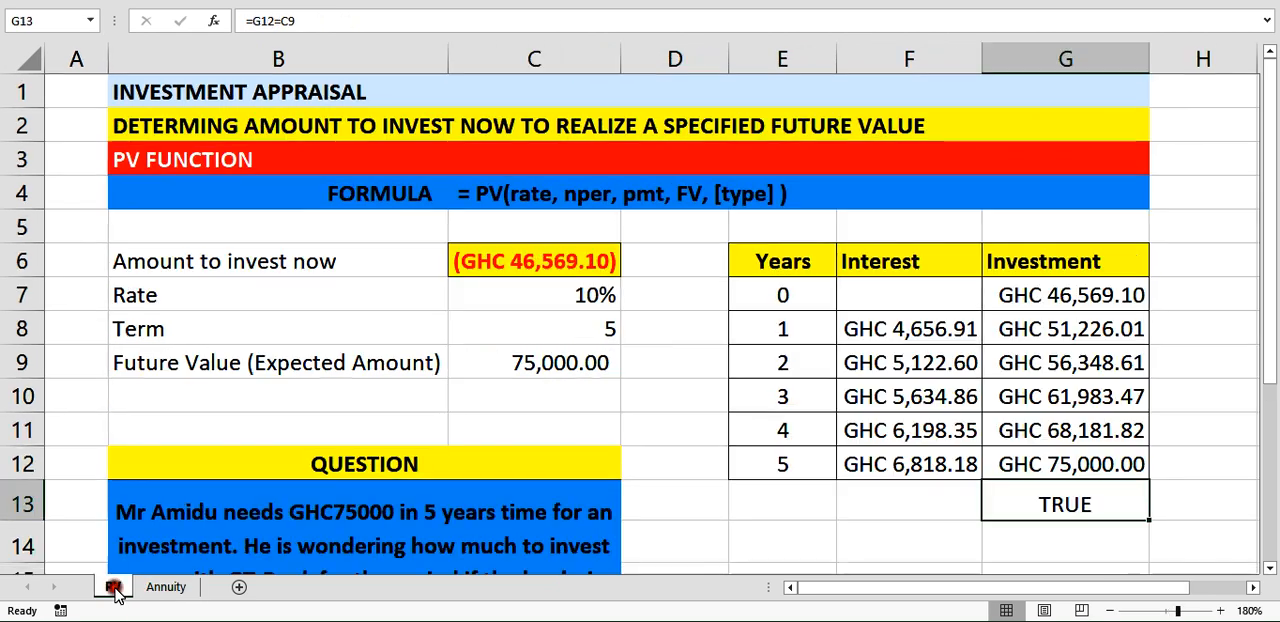
{"action": "left_click", "coordinate": [491, 272]}
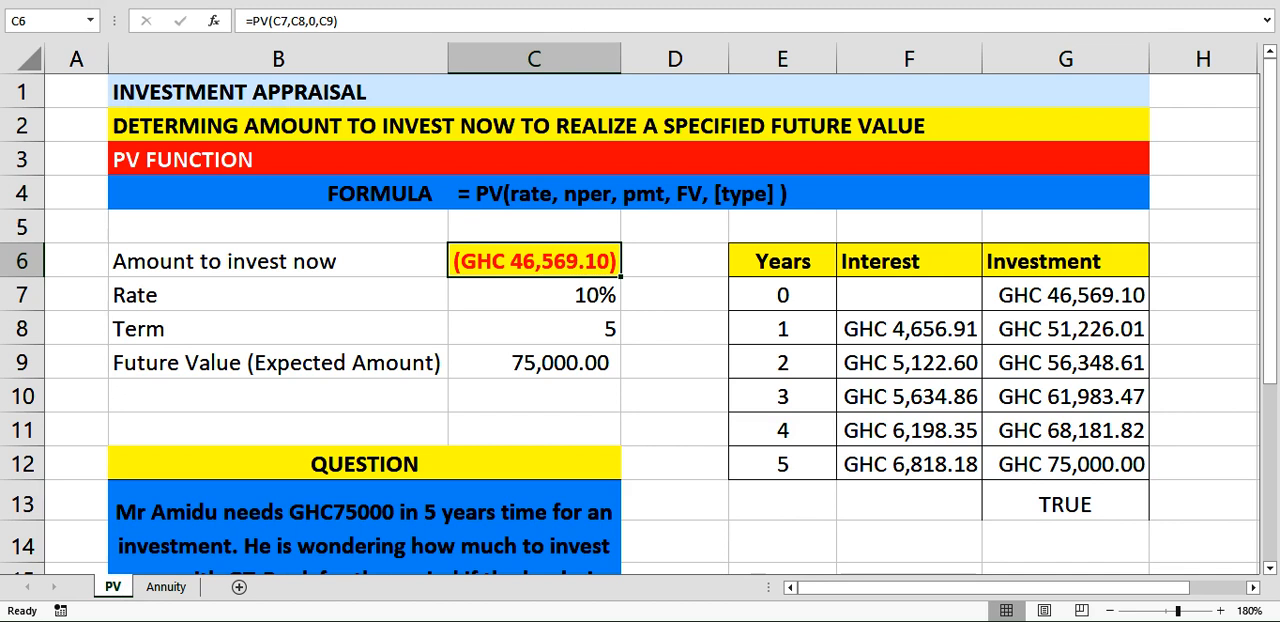
{"action": "left_click", "coordinate": [80, 58]}
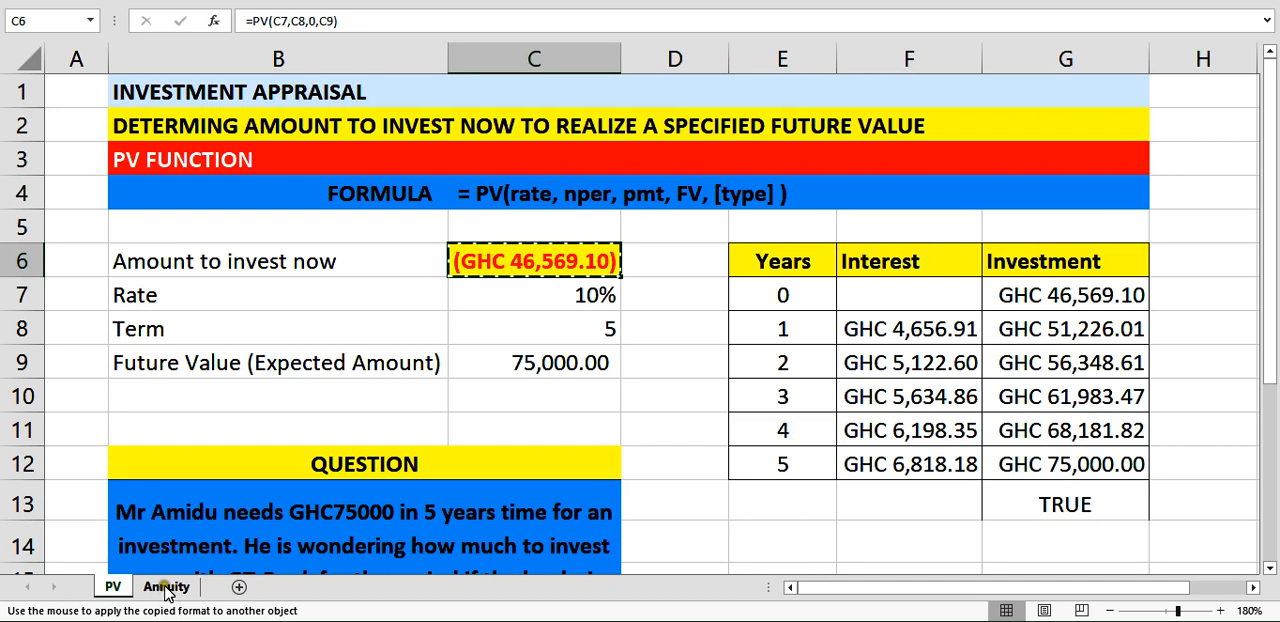
{"action": "left_click", "coordinate": [163, 587]}
{"action": "left_click", "coordinate": [500, 247]}
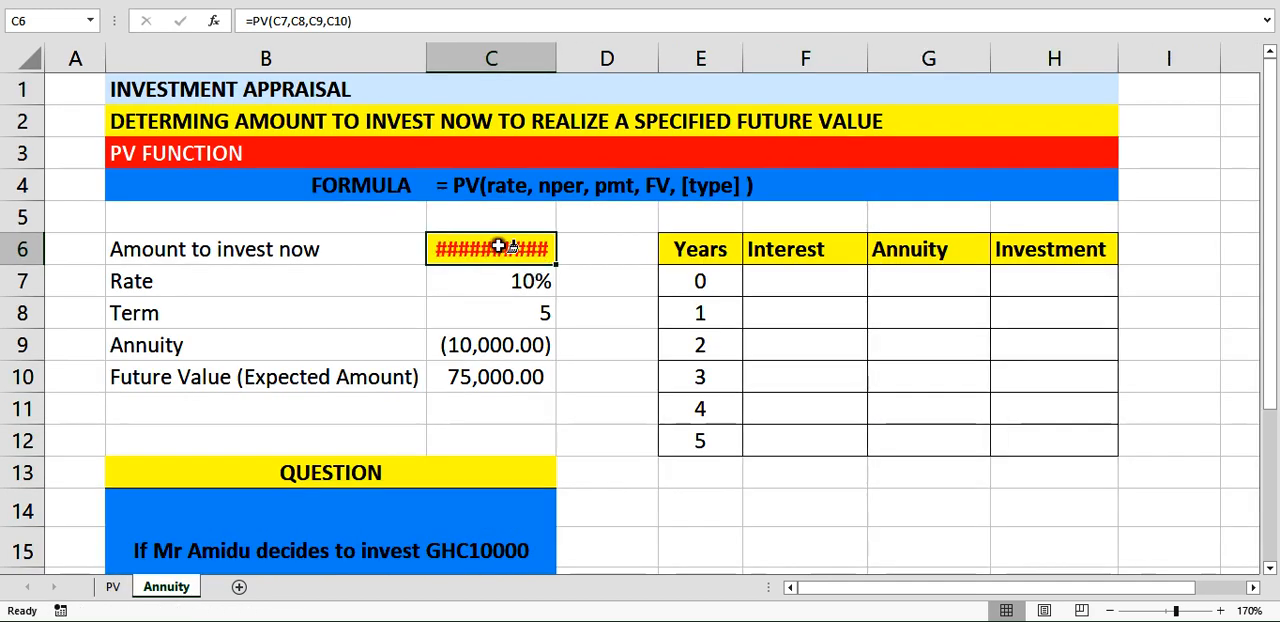
{"action": "left_click_drag", "start_coordinate": [556, 58], "coordinate": [586, 62]}
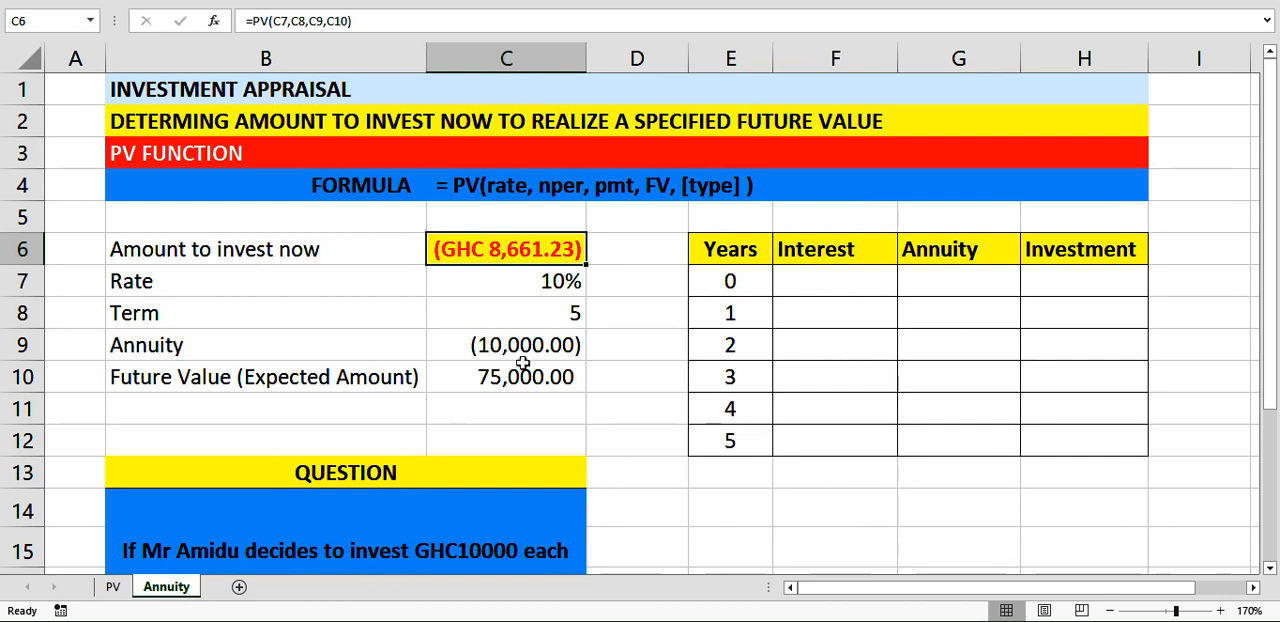
Format the annuity and future value in C9:C10 as Accounting with the GHC symbol, and widen column C to fit them.
{"action": "left_click_drag", "start_coordinate": [518, 348], "coordinate": [528, 383]}
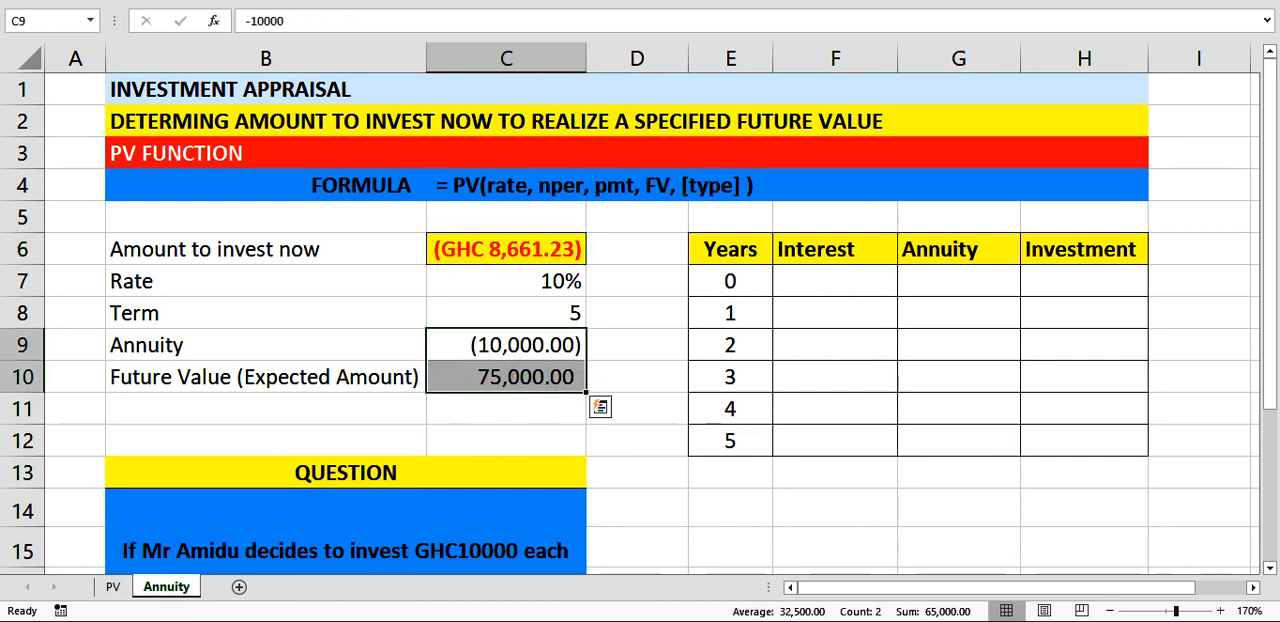
{"action": "left_click", "coordinate": [66, 2]}
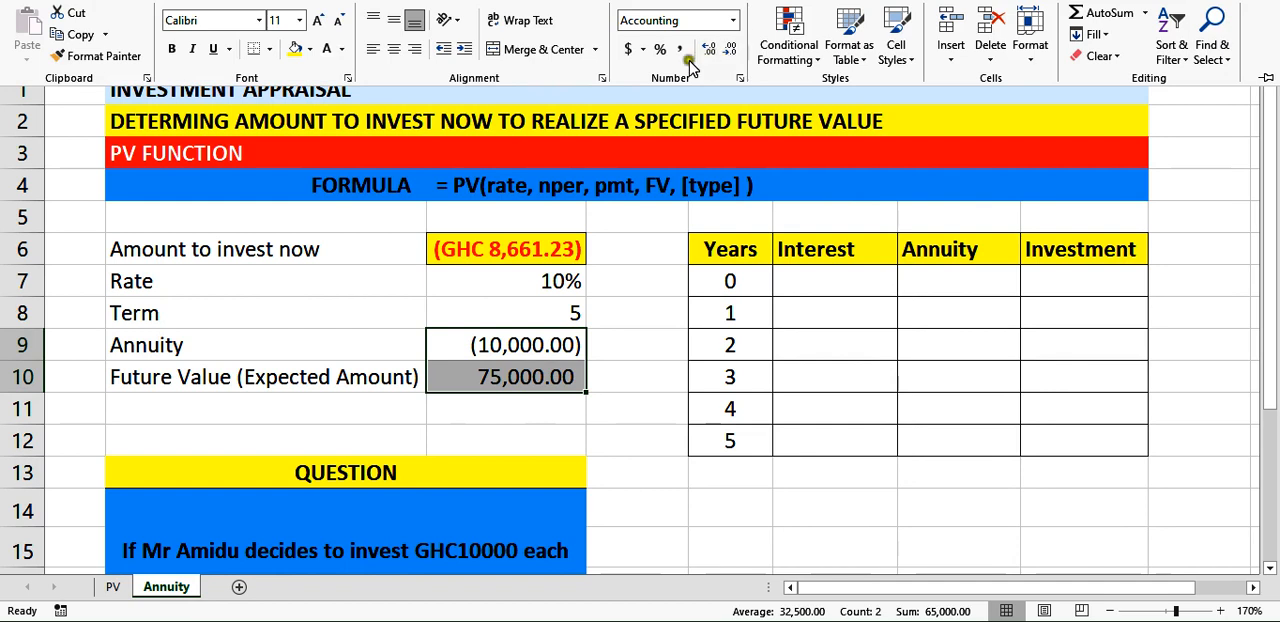
{"action": "left_click", "coordinate": [731, 21]}
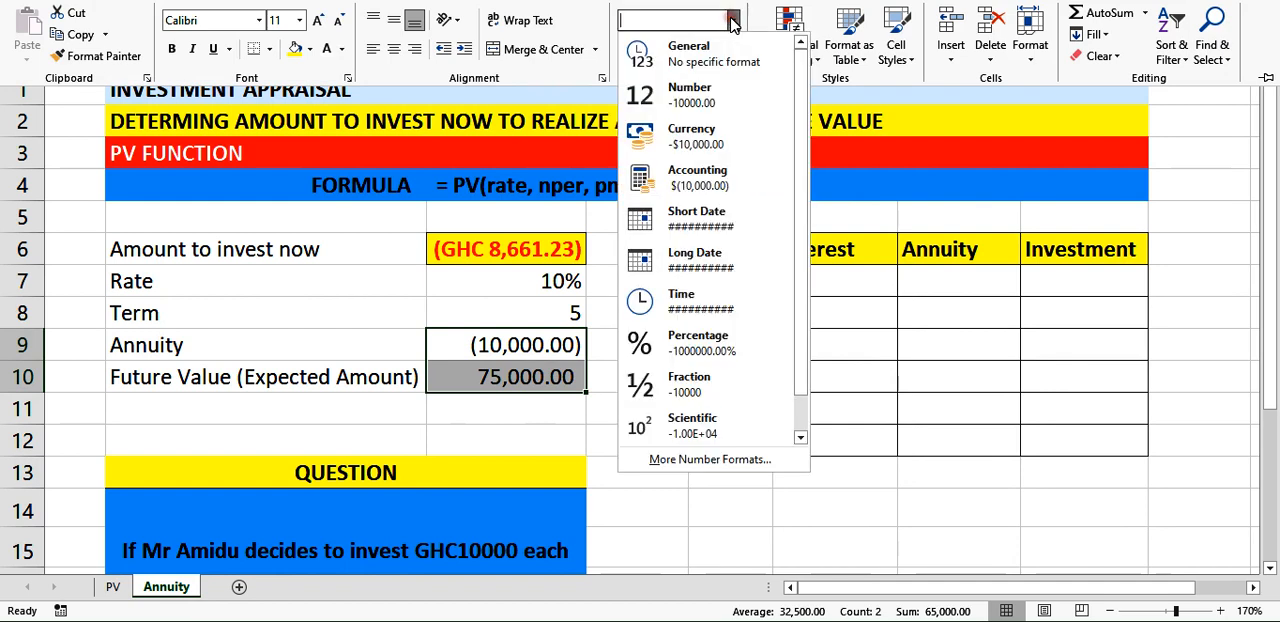
{"action": "left_click", "coordinate": [680, 461]}
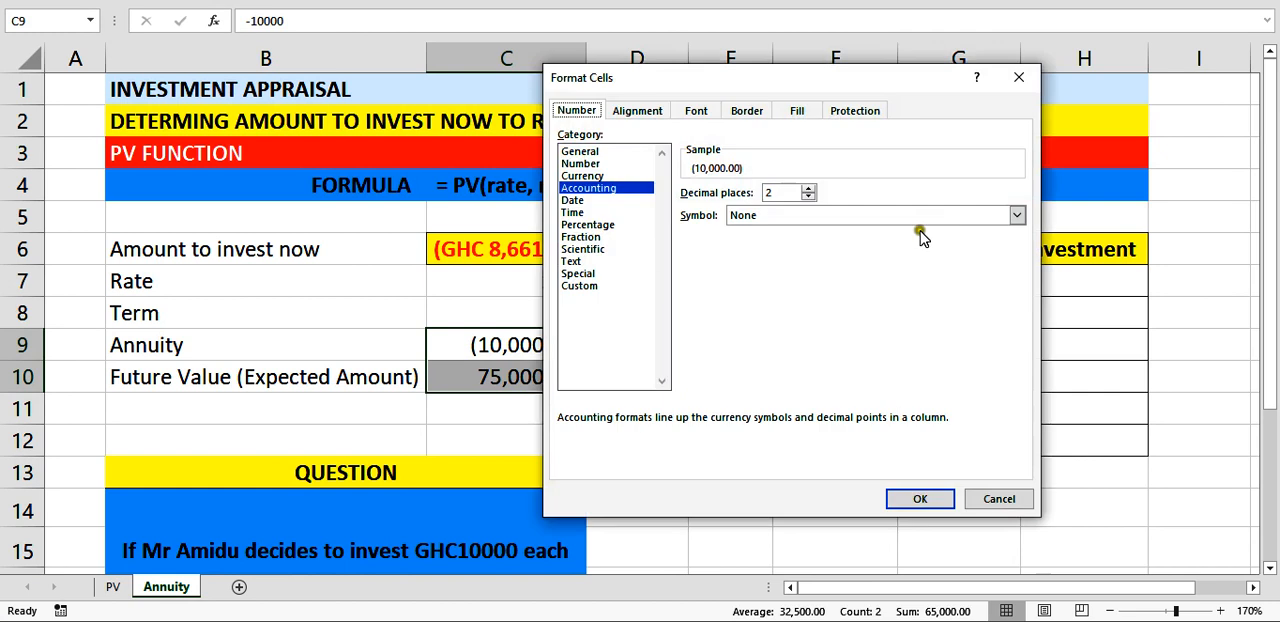
{"action": "left_click", "coordinate": [1014, 218]}
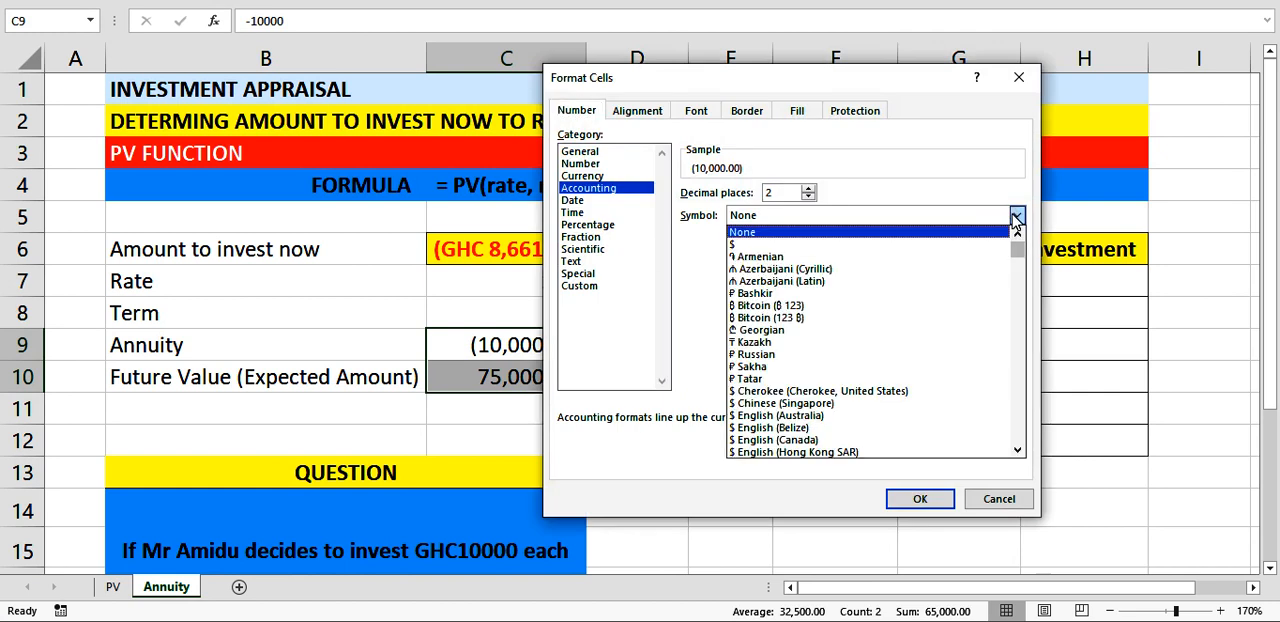
{"action": "type", "text": "ghc"}
{"action": "left_click", "coordinate": [1016, 218]}
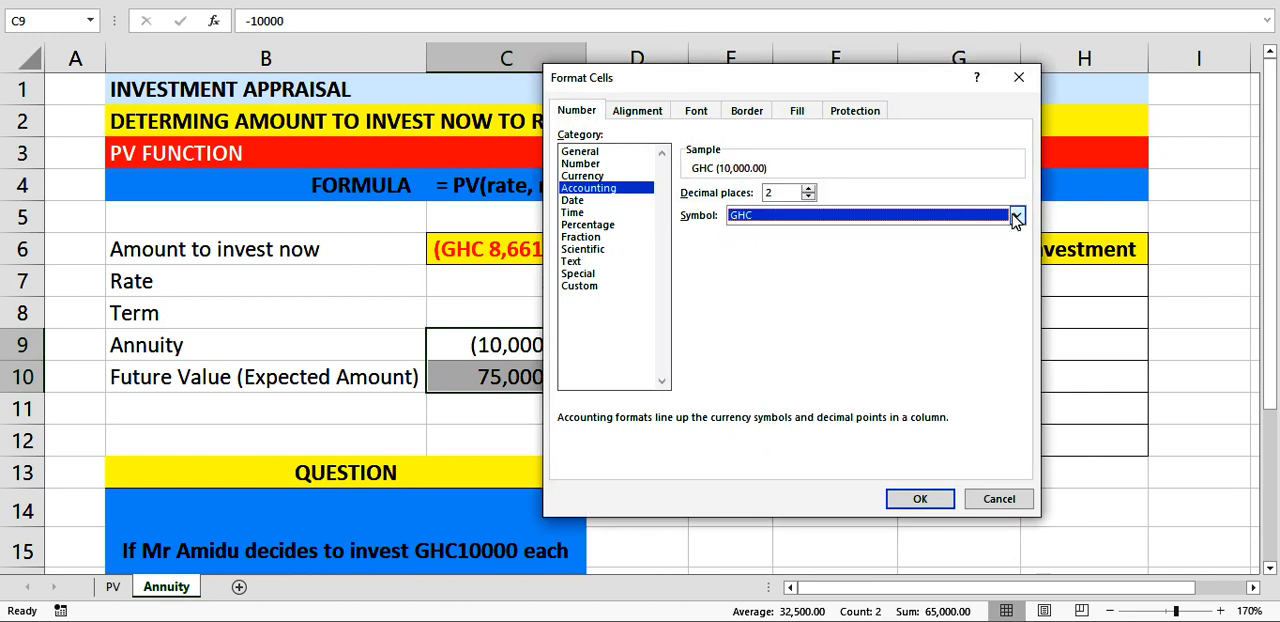
{"action": "left_click", "coordinate": [919, 496]}
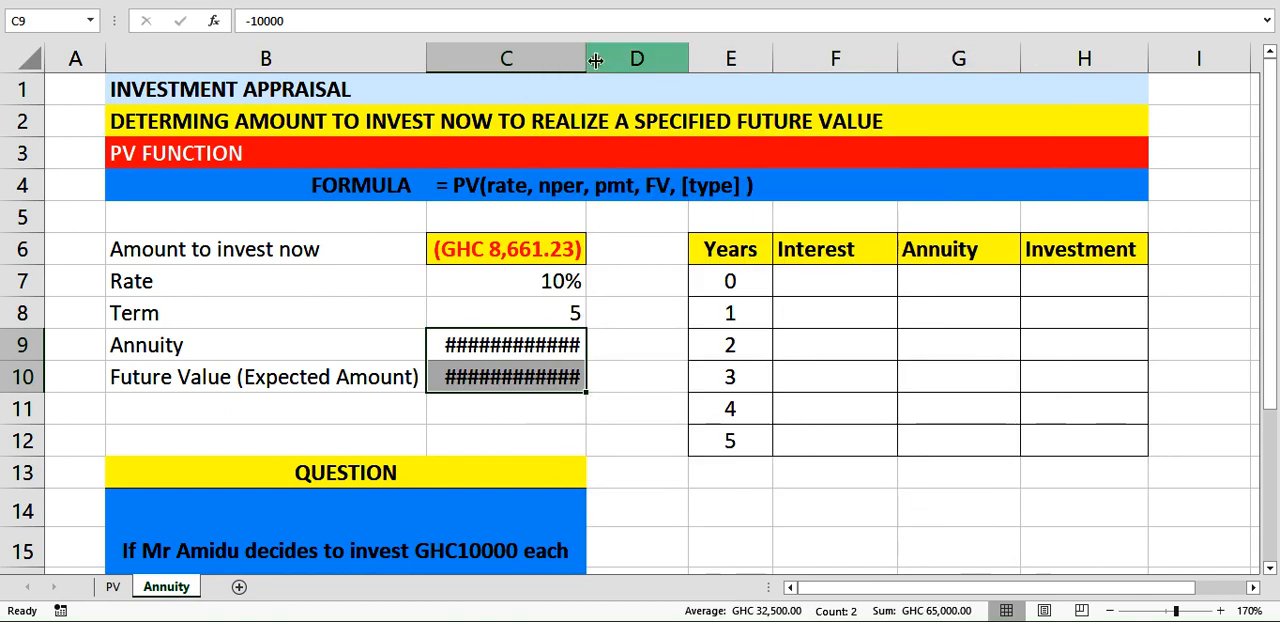
{"action": "left_click_drag", "start_coordinate": [595, 61], "coordinate": [614, 86]}
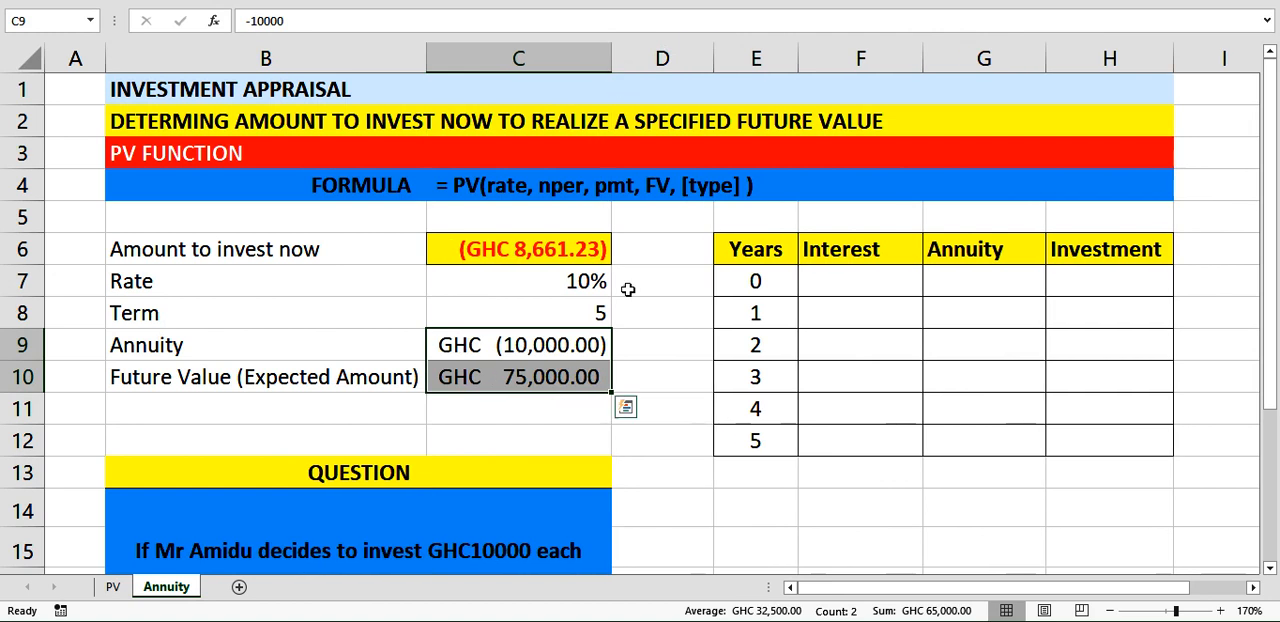
{"action": "left_click", "coordinate": [698, 367]}
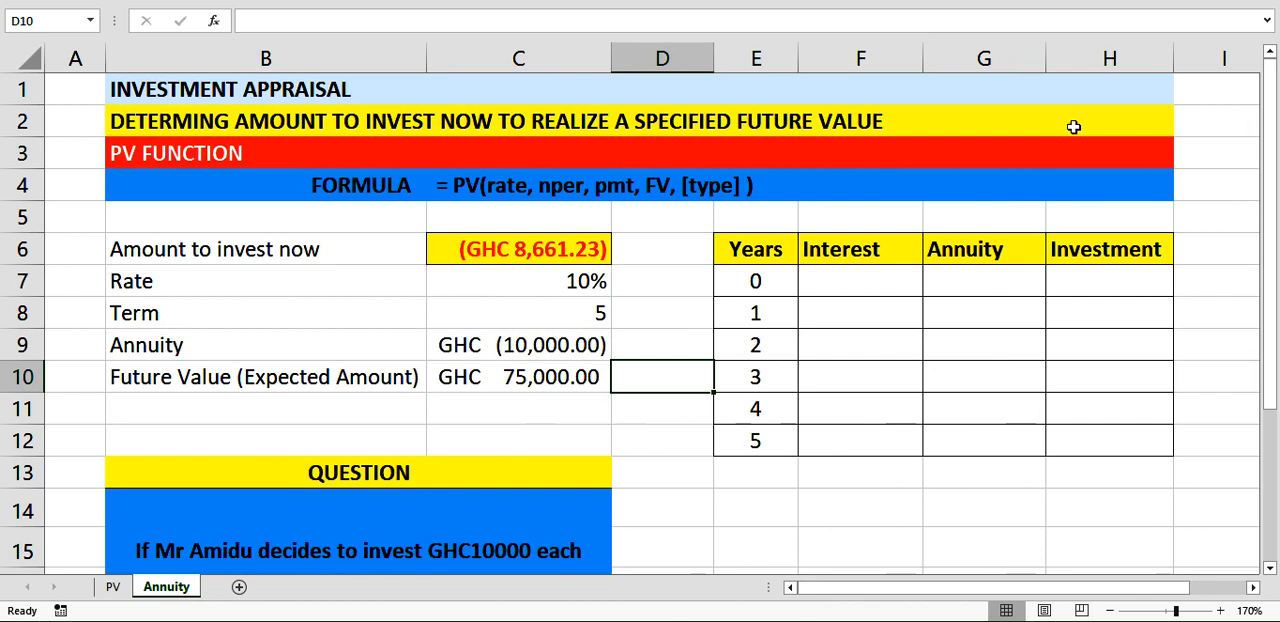
Enter the year 0 investment in H7 as the positive amount to invest now, using =-C6.
{"action": "left_click", "coordinate": [1072, 279]}
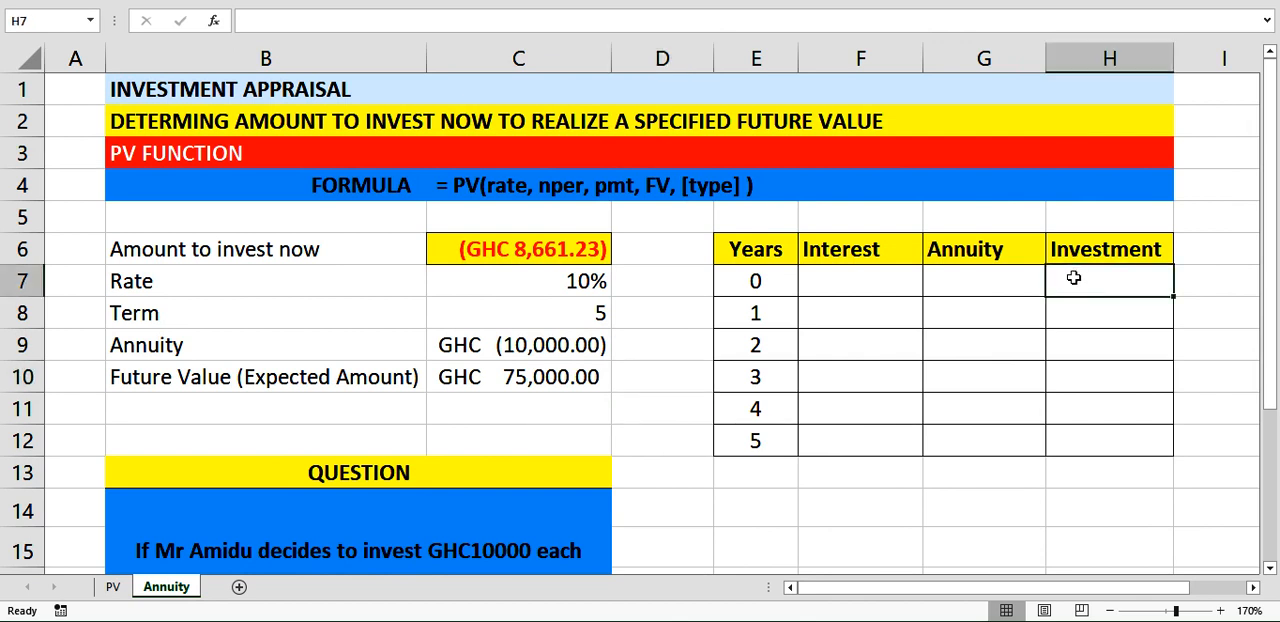
{"action": "type", "text": "="}
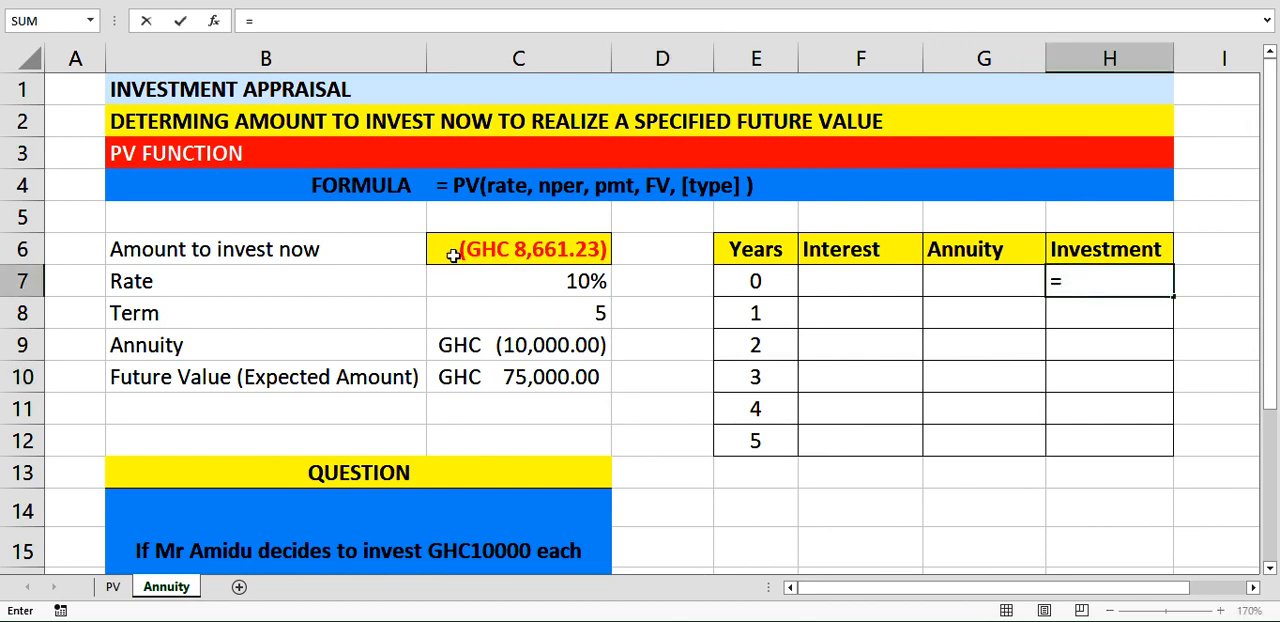
{"action": "type", "text": "-"}
{"action": "left_click", "coordinate": [453, 255]}
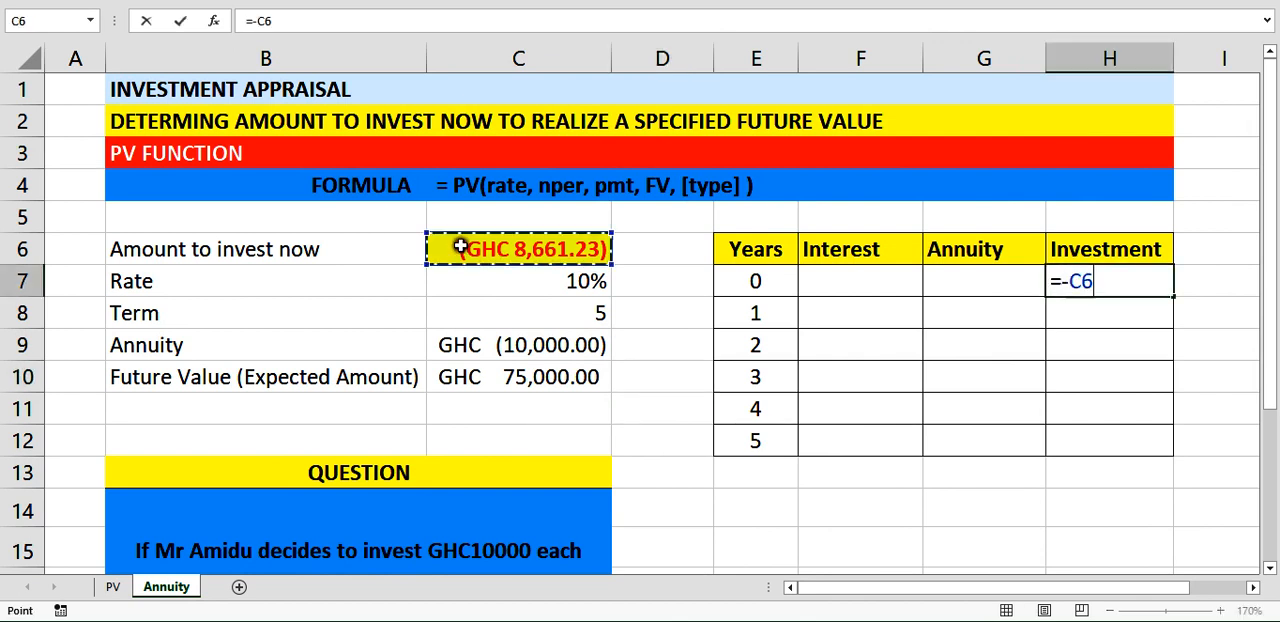
{"action": "key", "text": "Return"}
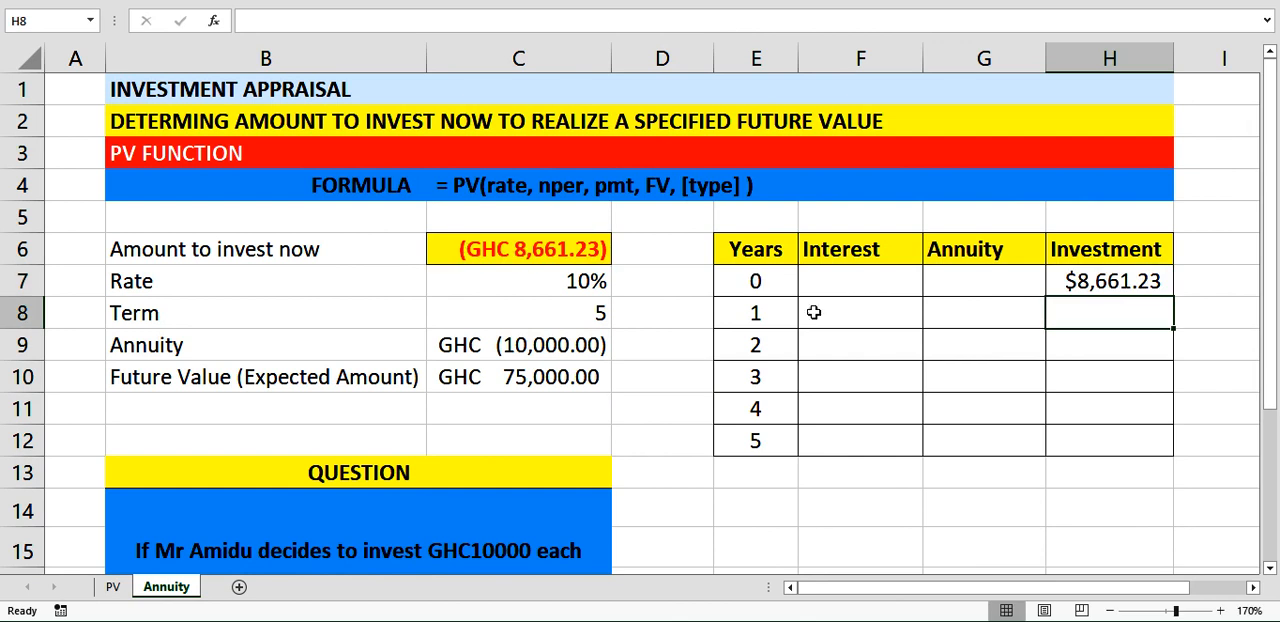
Calculate the year 1 interest in F8 with =H7*$C$7, keeping the rate reference absolute.
{"action": "left_click", "coordinate": [848, 315]}
{"action": "type", "text": "="}
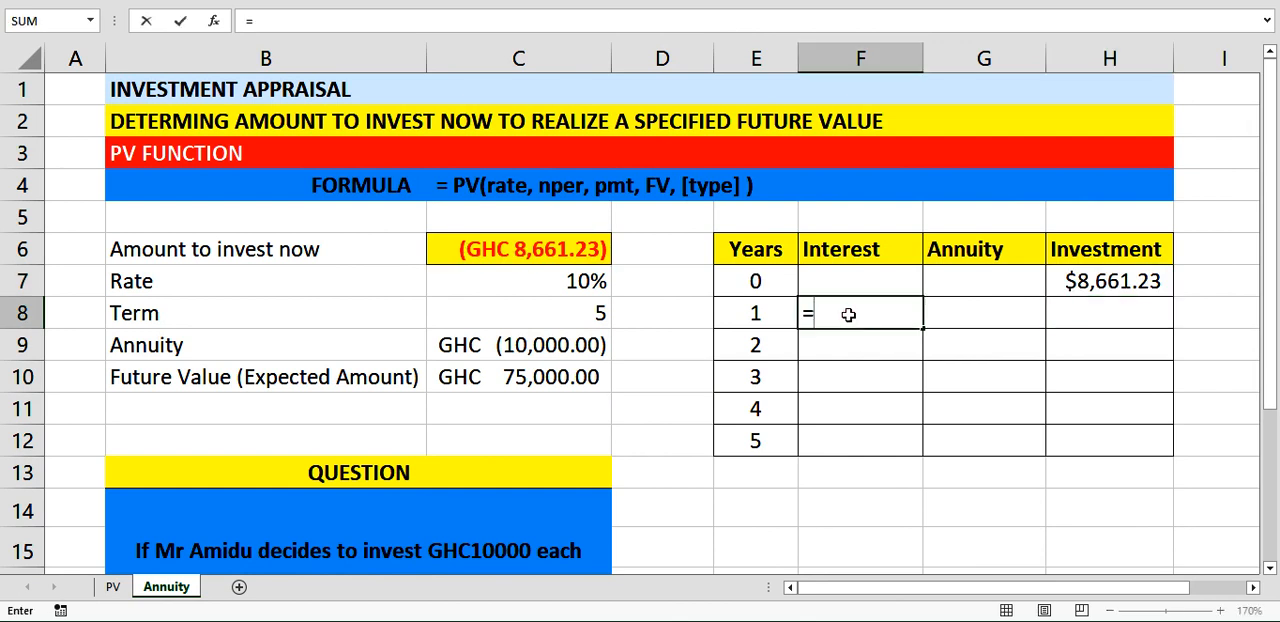
{"action": "left_click", "coordinate": [1068, 287]}
{"action": "type", "text": "*"}
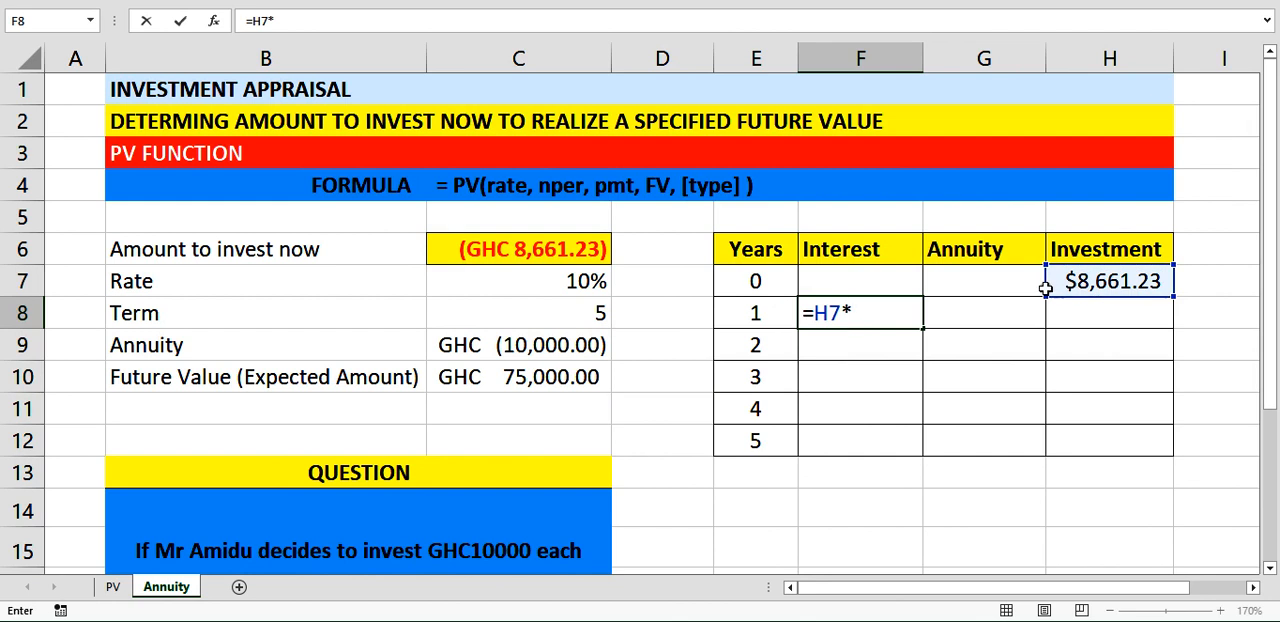
{"action": "left_click", "coordinate": [567, 281]}
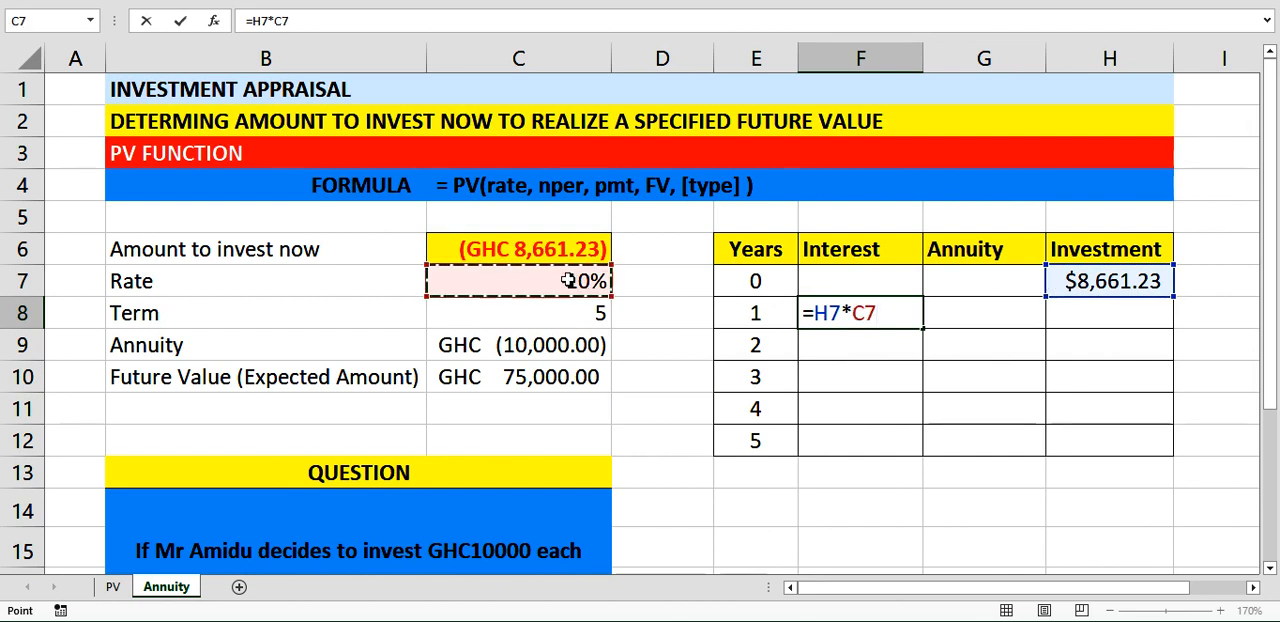
{"action": "key", "text": "F4"}
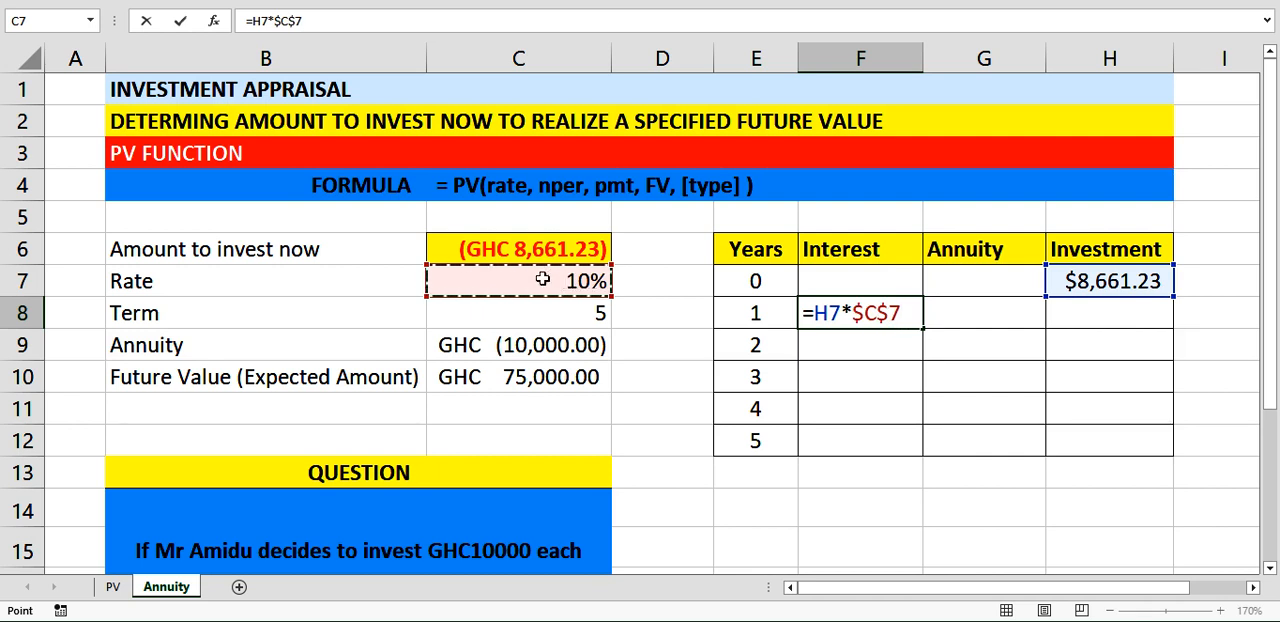
{"action": "key", "text": "Return"}
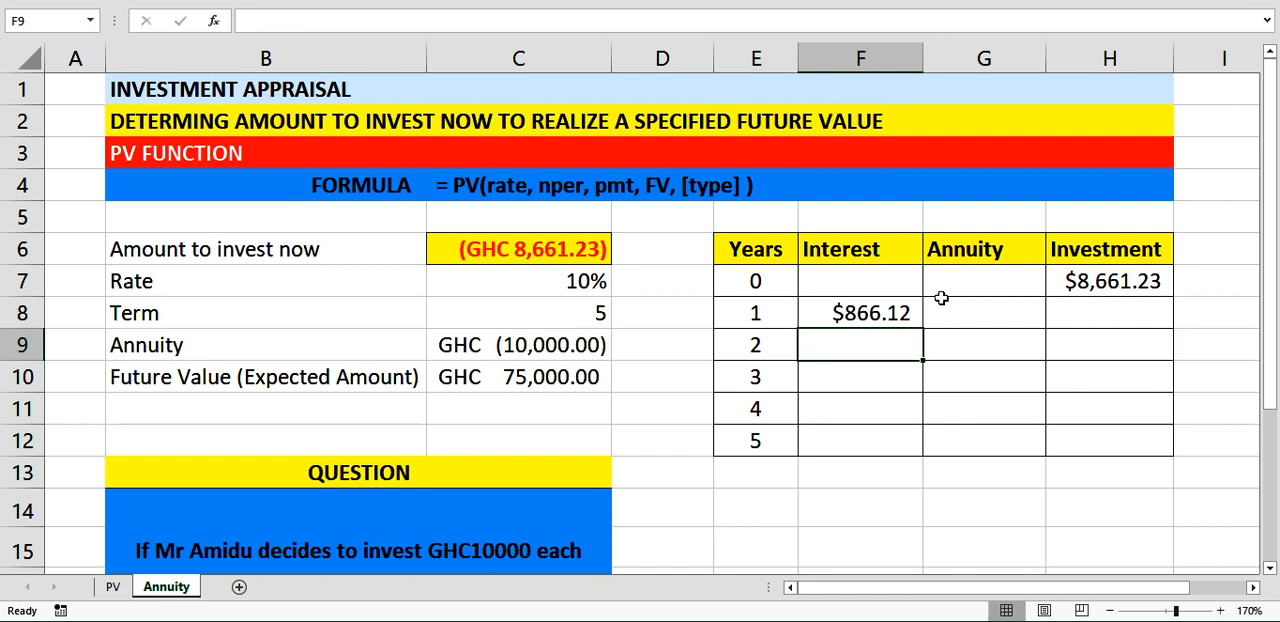
Enter the year 1 annuity in G8 as a positive amount with the absolute reference =-$C$9.
{"action": "left_click", "coordinate": [990, 314]}
{"action": "type", "text": "=-"}
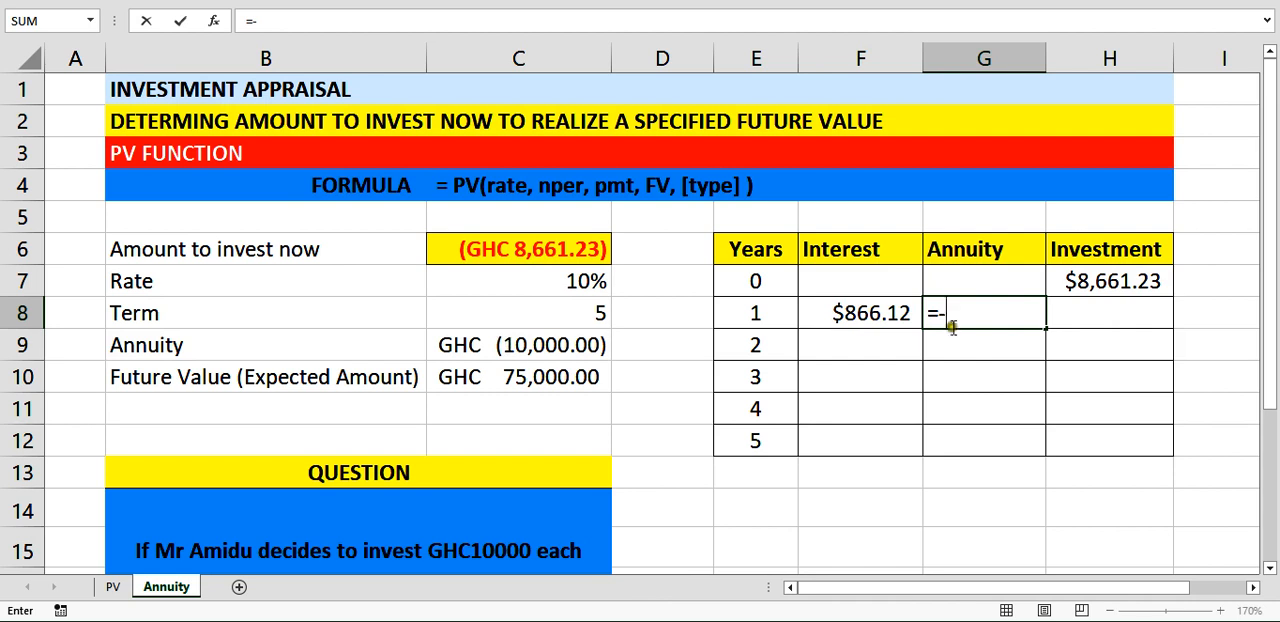
{"action": "left_click", "coordinate": [555, 346]}
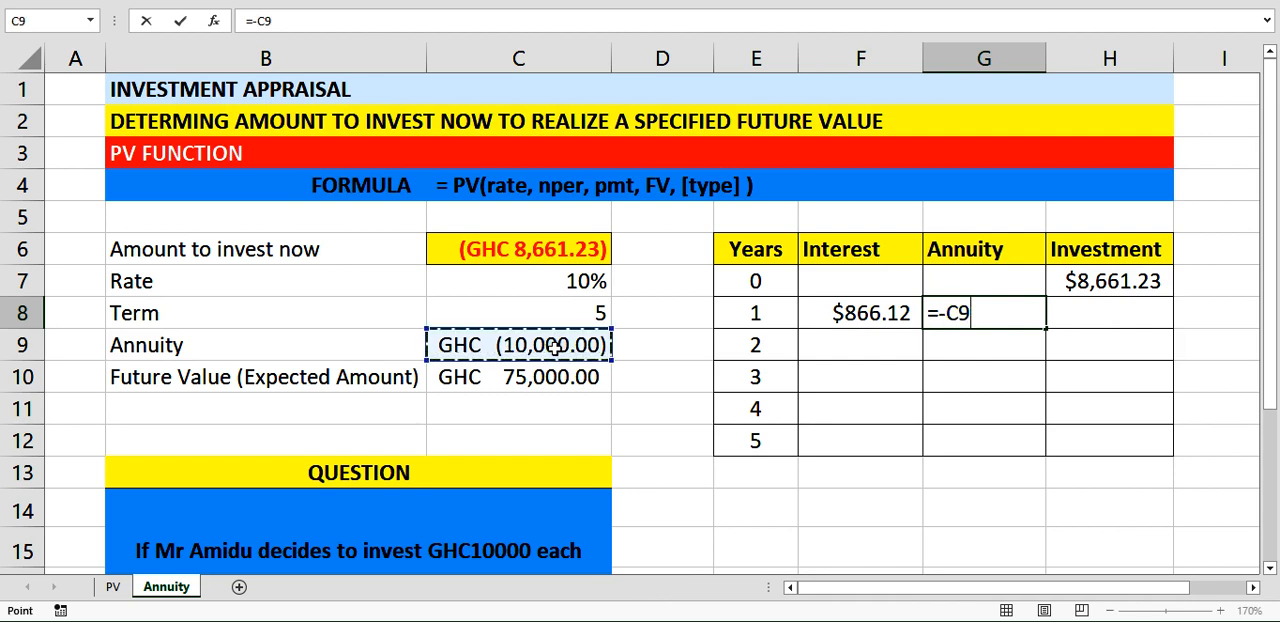
{"action": "key", "text": "Return"}
{"action": "left_click", "coordinate": [962, 316]}
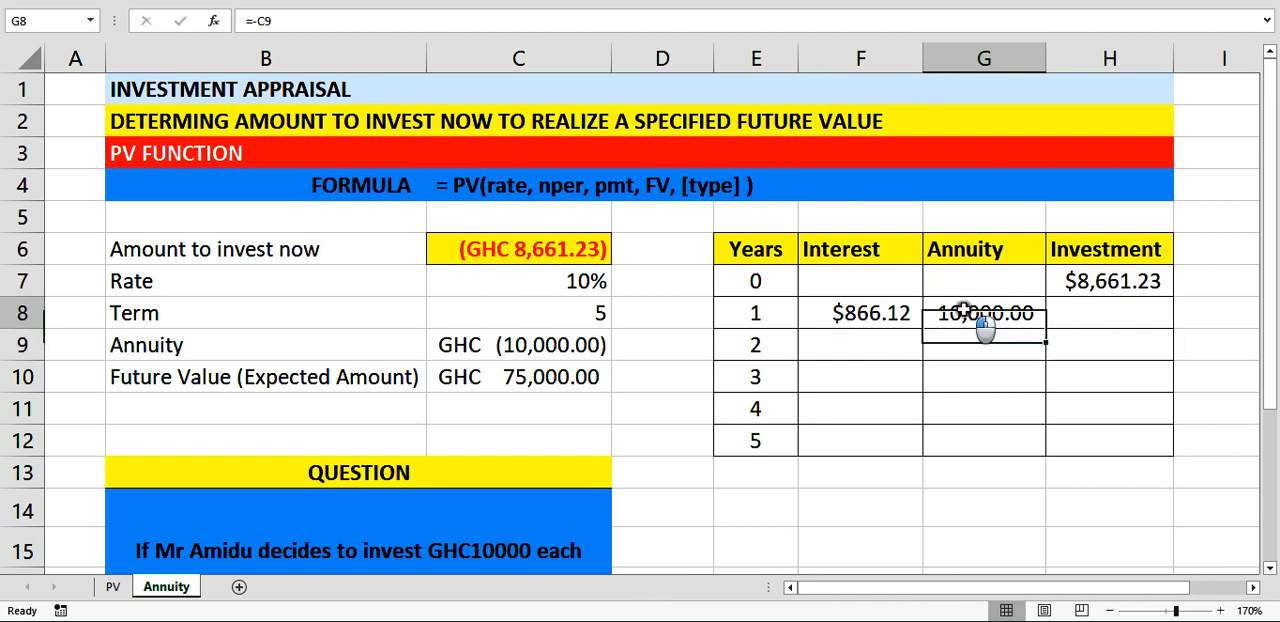
{"action": "double_click", "coordinate": [962, 314]}
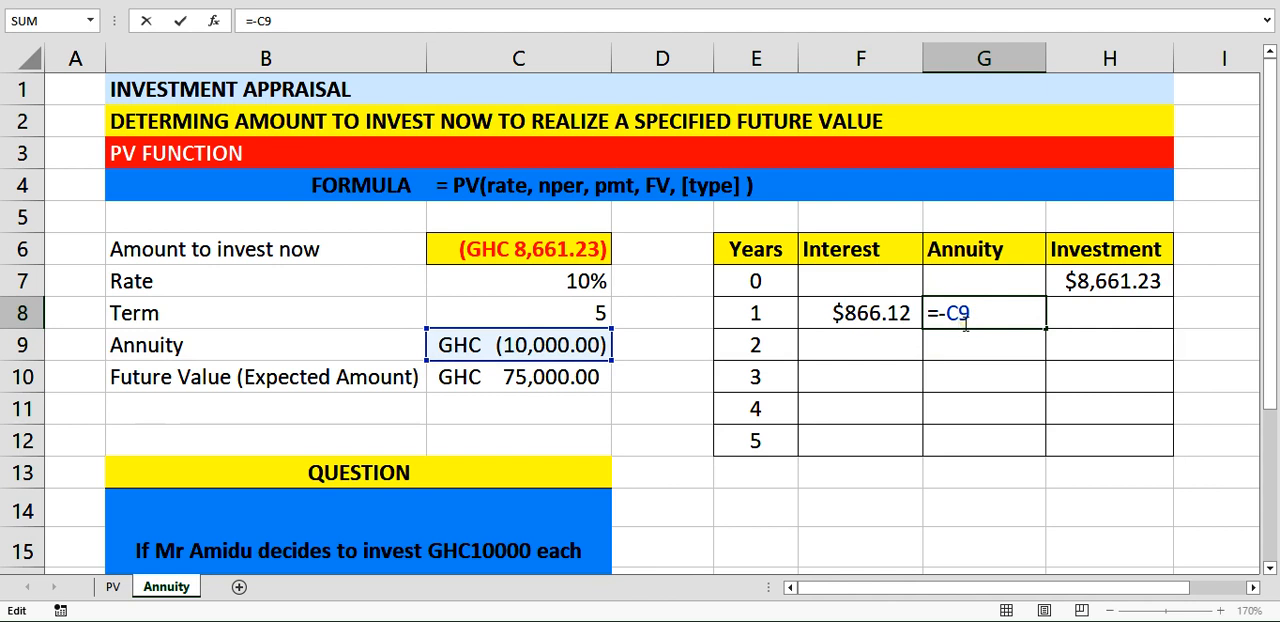
{"action": "key", "text": "F4"}
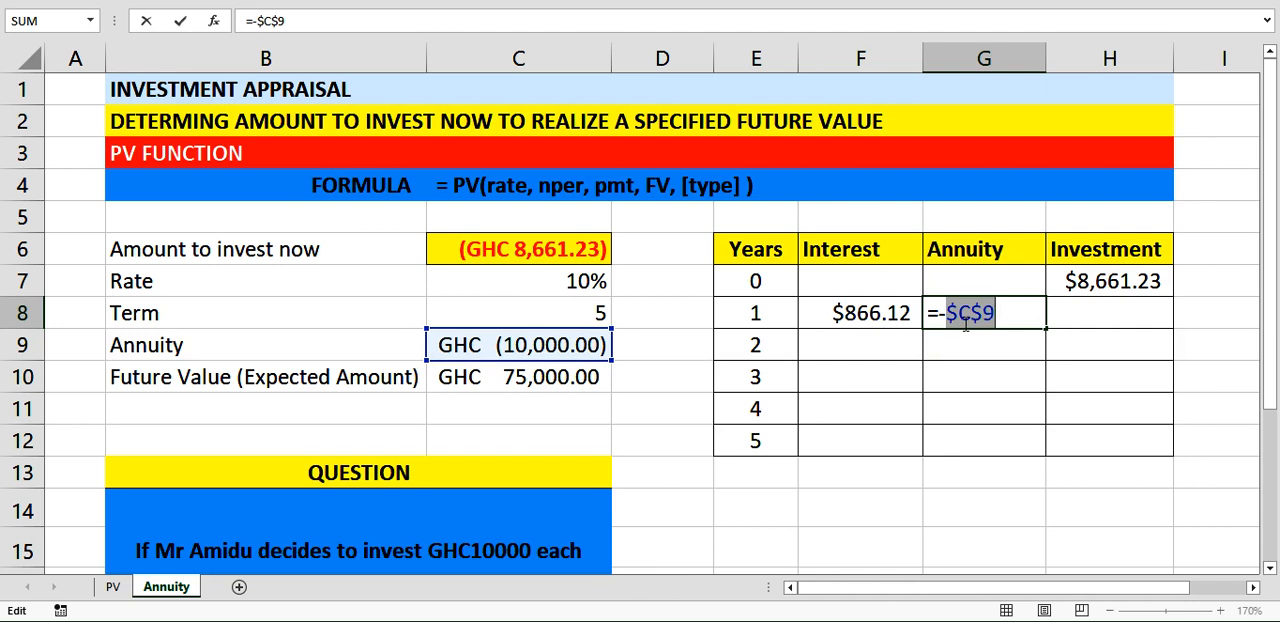
{"action": "key", "text": "Return"}
Calculate the year 1 investment balance in H8 with the formula =H7+F8+G8.
{"action": "left_click", "coordinate": [1077, 312]}
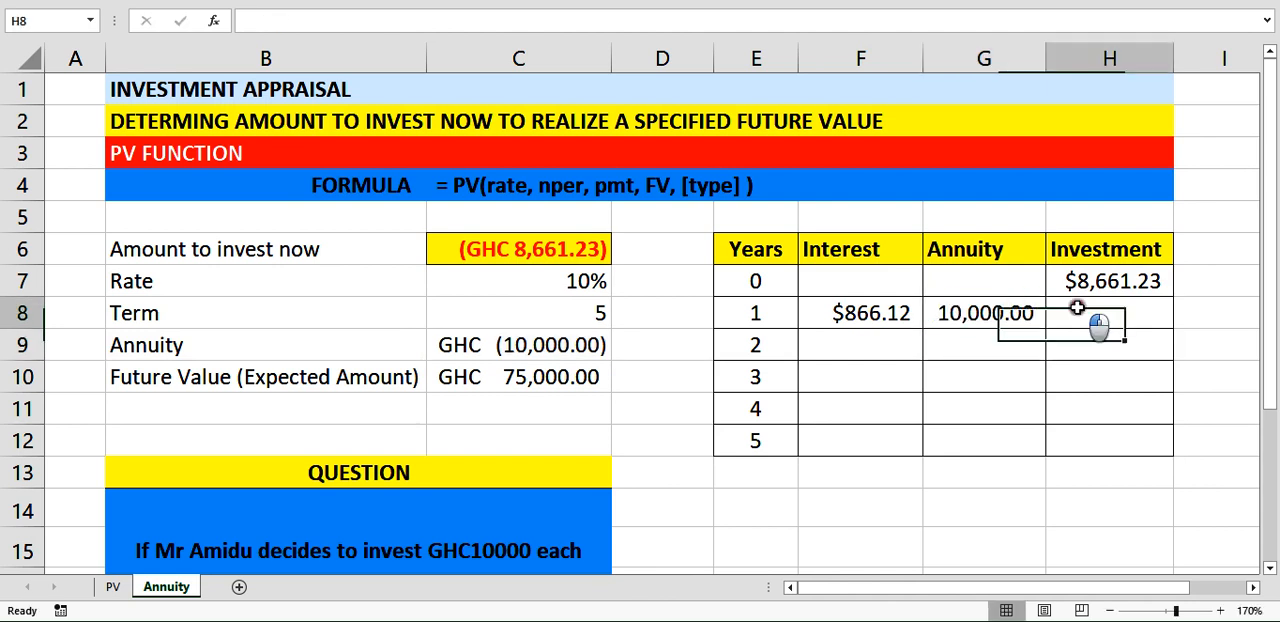
{"action": "type", "text": "="}
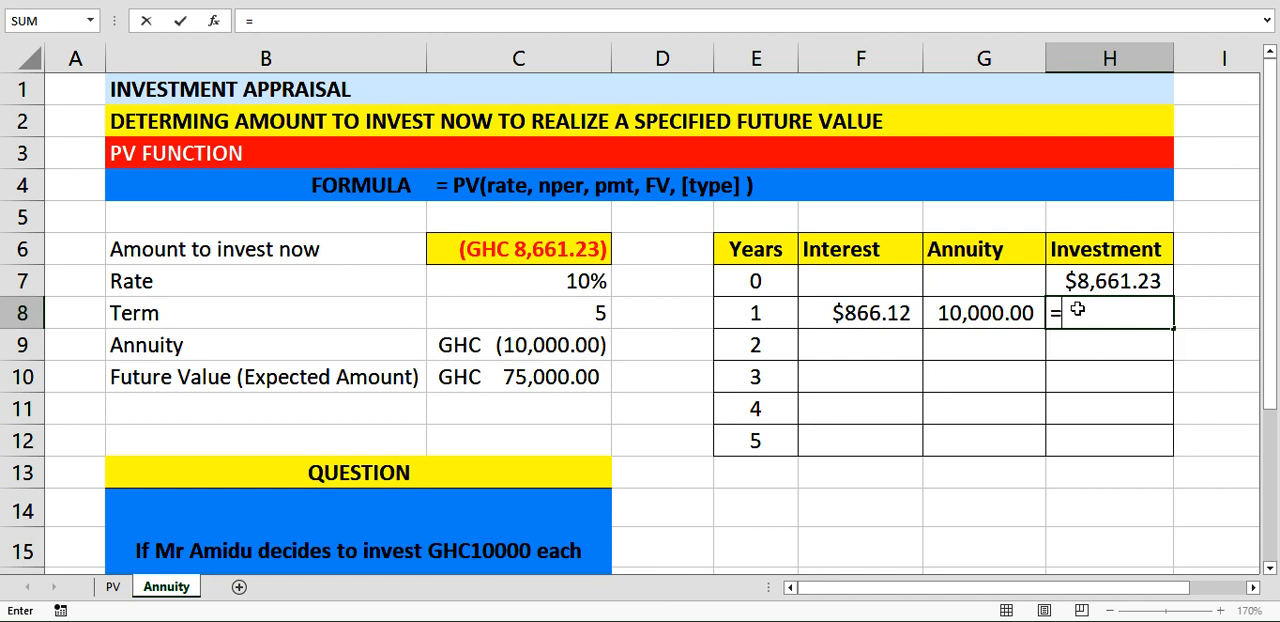
{"action": "left_click", "coordinate": [1080, 282]}
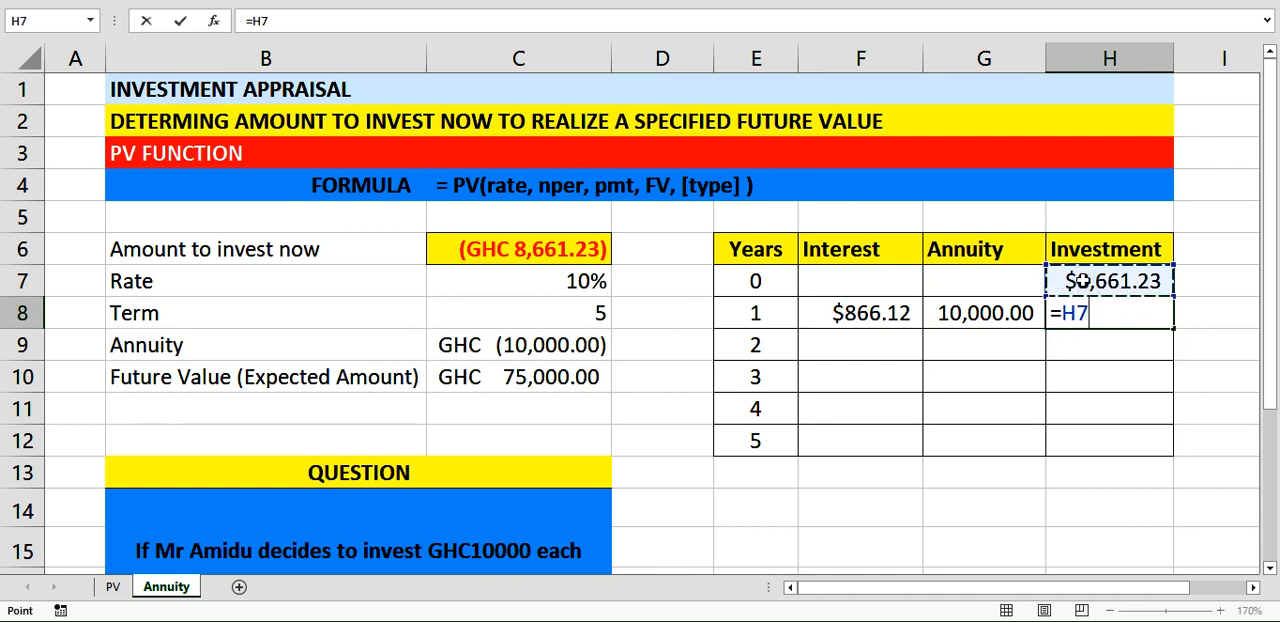
{"action": "left_click", "coordinate": [880, 313]}
{"action": "type", "text": "+"}
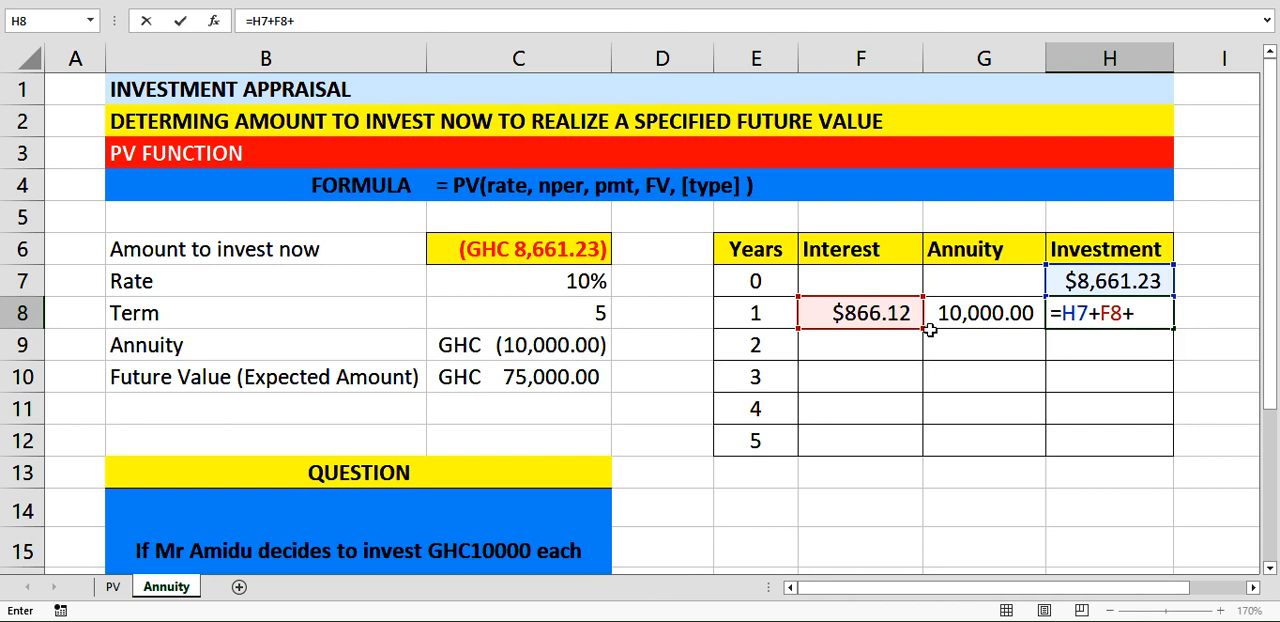
{"action": "left_click", "coordinate": [981, 310]}
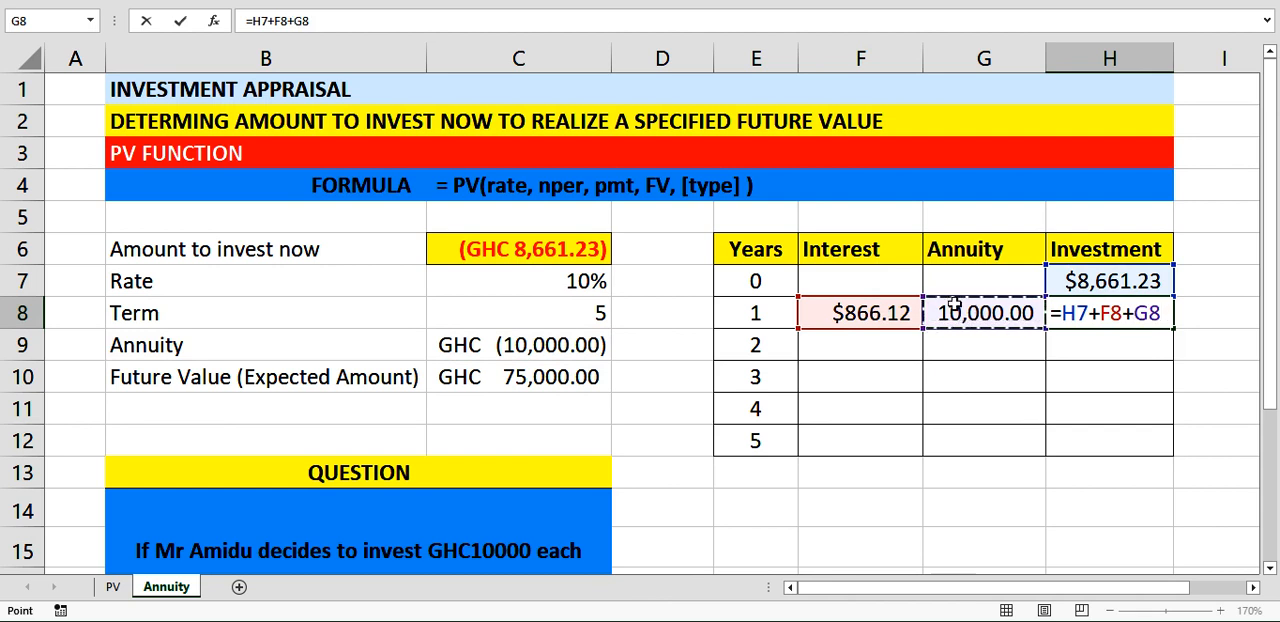
{"action": "key", "text": "Return"}
Fill the year 1 interest, annuity and investment formulas down through year 5, covering F8:H12.
{"action": "left_click", "coordinate": [897, 328]}
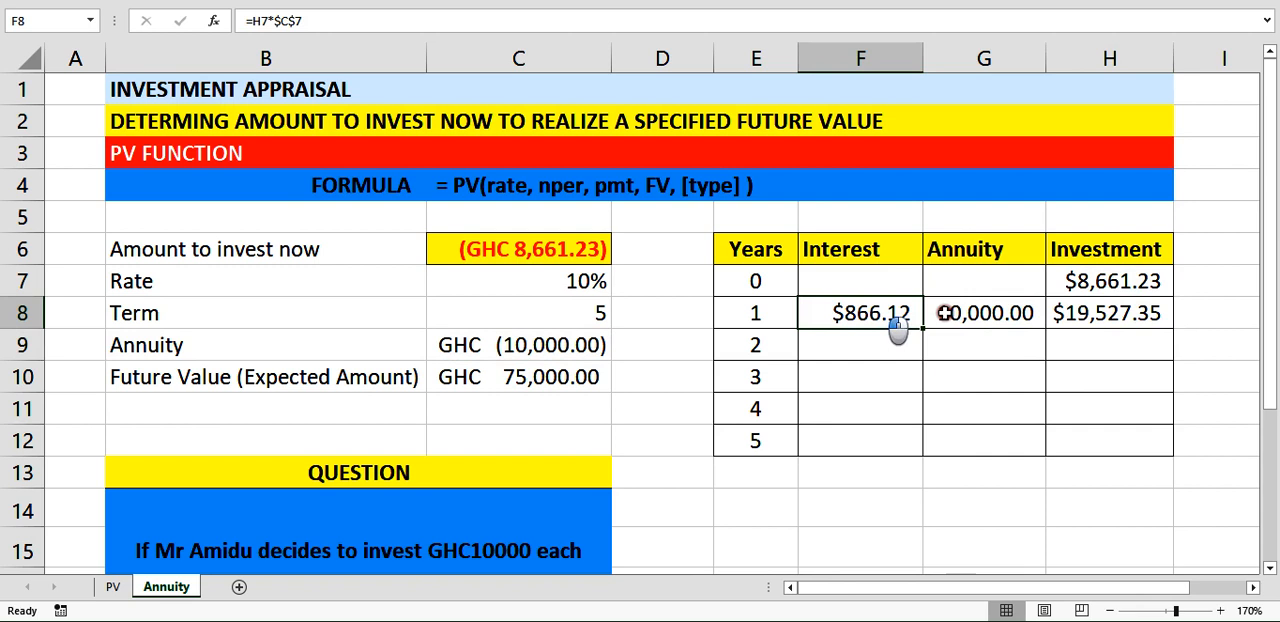
{"action": "left_click_drag", "start_coordinate": [944, 313], "coordinate": [1160, 449]}
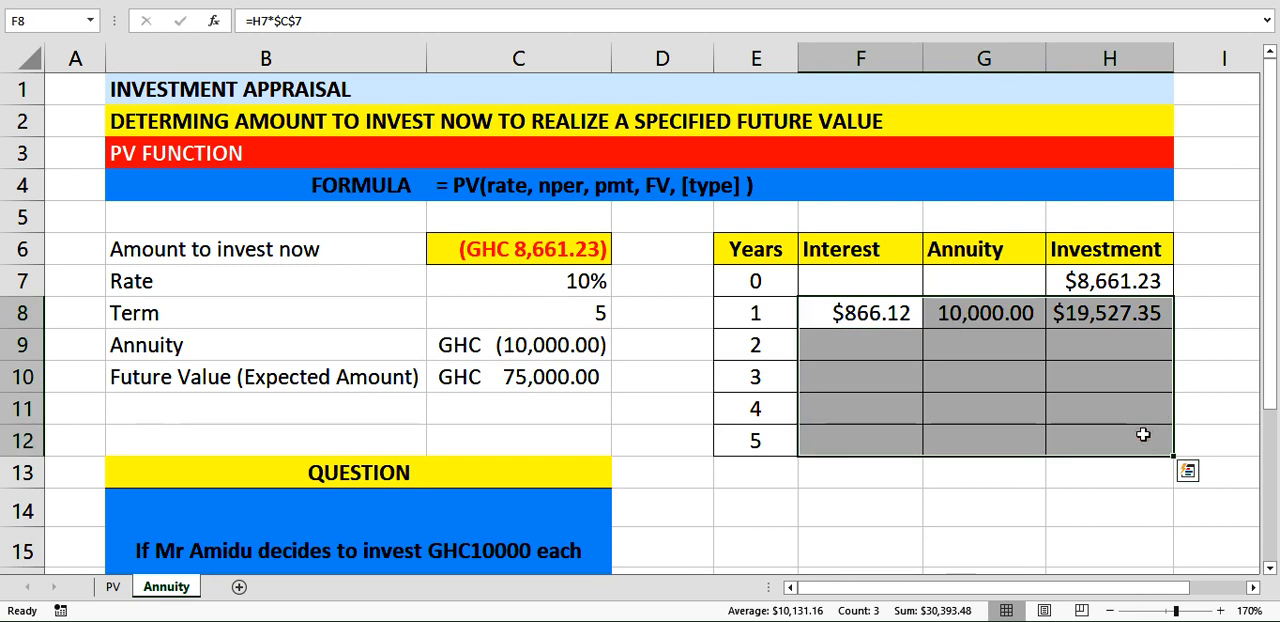
{"action": "key", "text": "ctrl+d"}
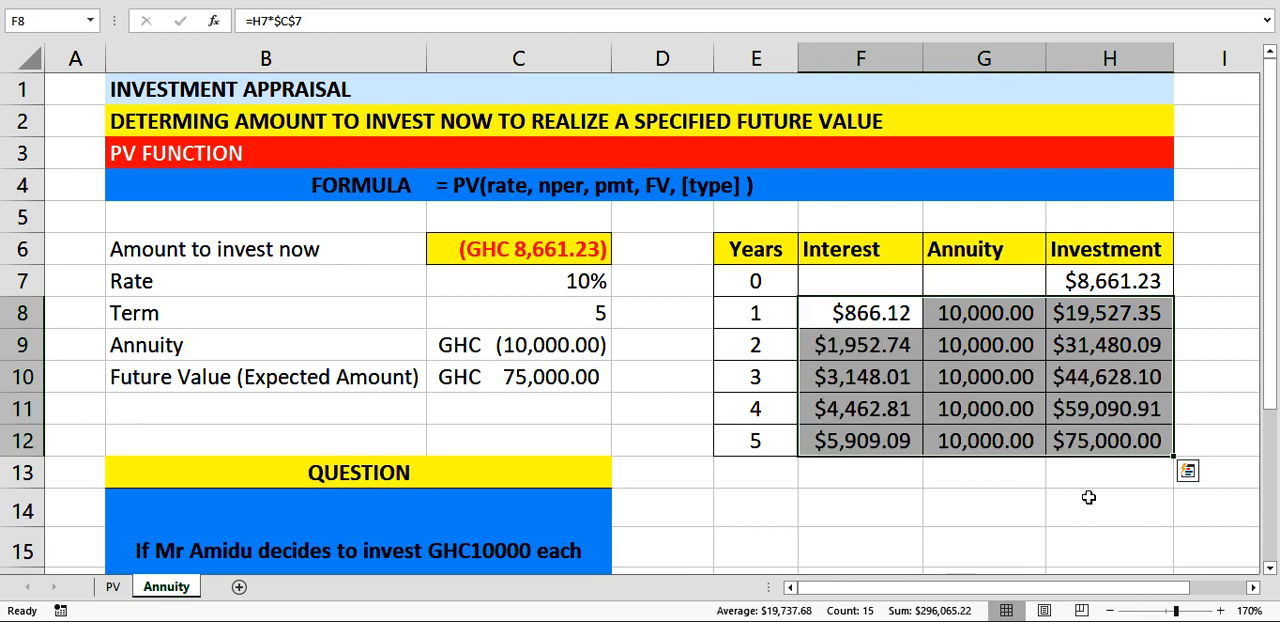
Compare the year 5 investment with the expected future value by entering =H12=C10 in H13.
{"action": "left_click", "coordinate": [1098, 470]}
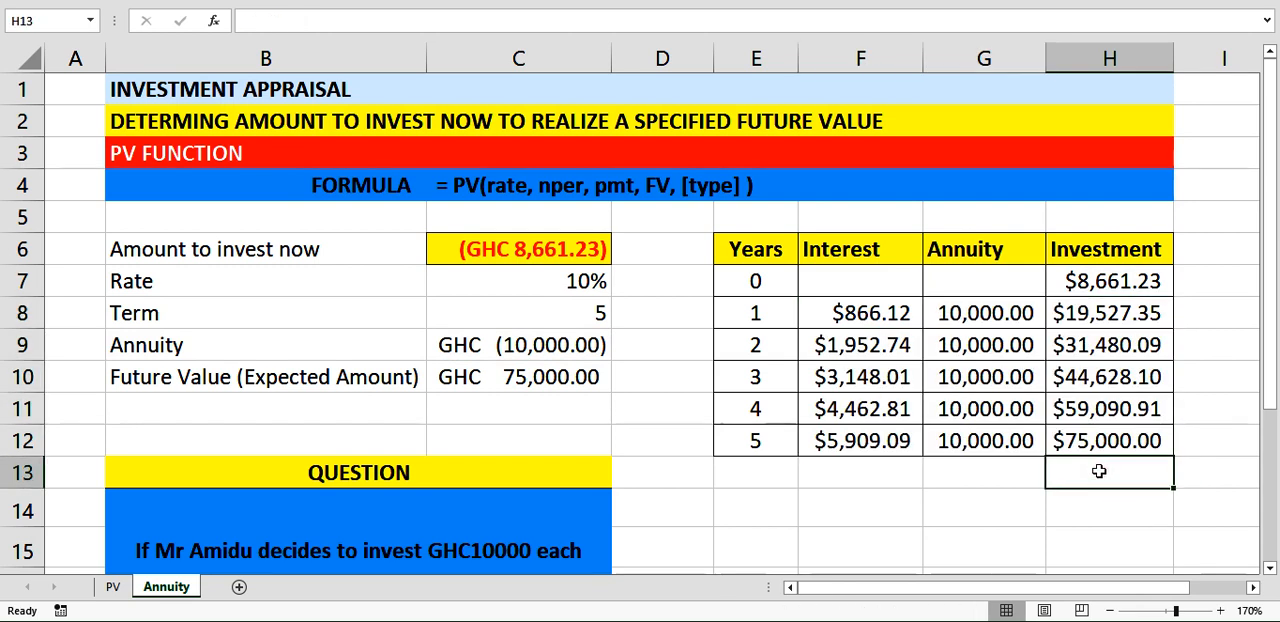
{"action": "type", "text": "="}
{"action": "left_click", "coordinate": [1100, 445]}
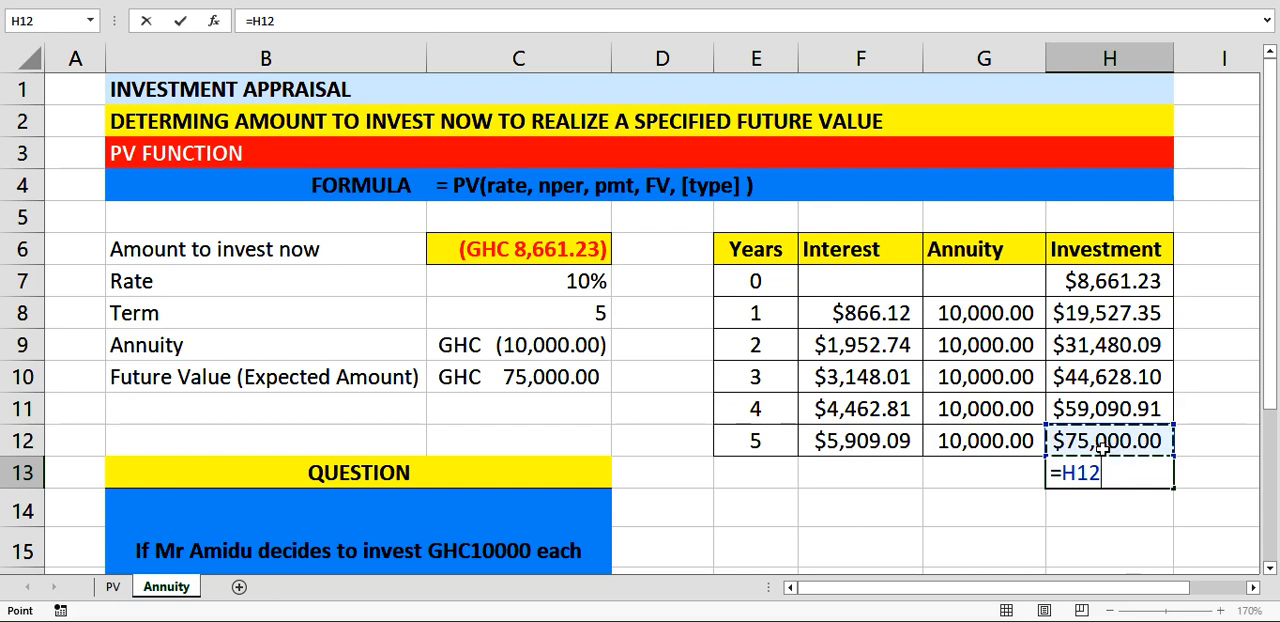
{"action": "type", "text": "="}
{"action": "left_click", "coordinate": [536, 377]}
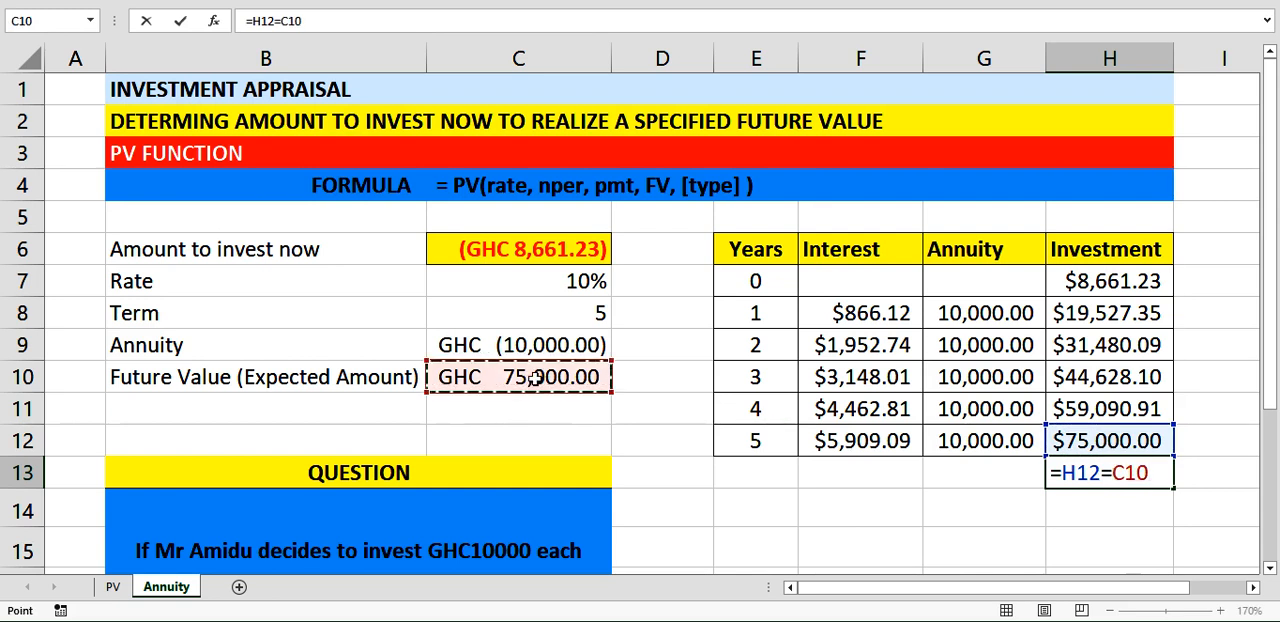
{"action": "key", "text": "Return"}
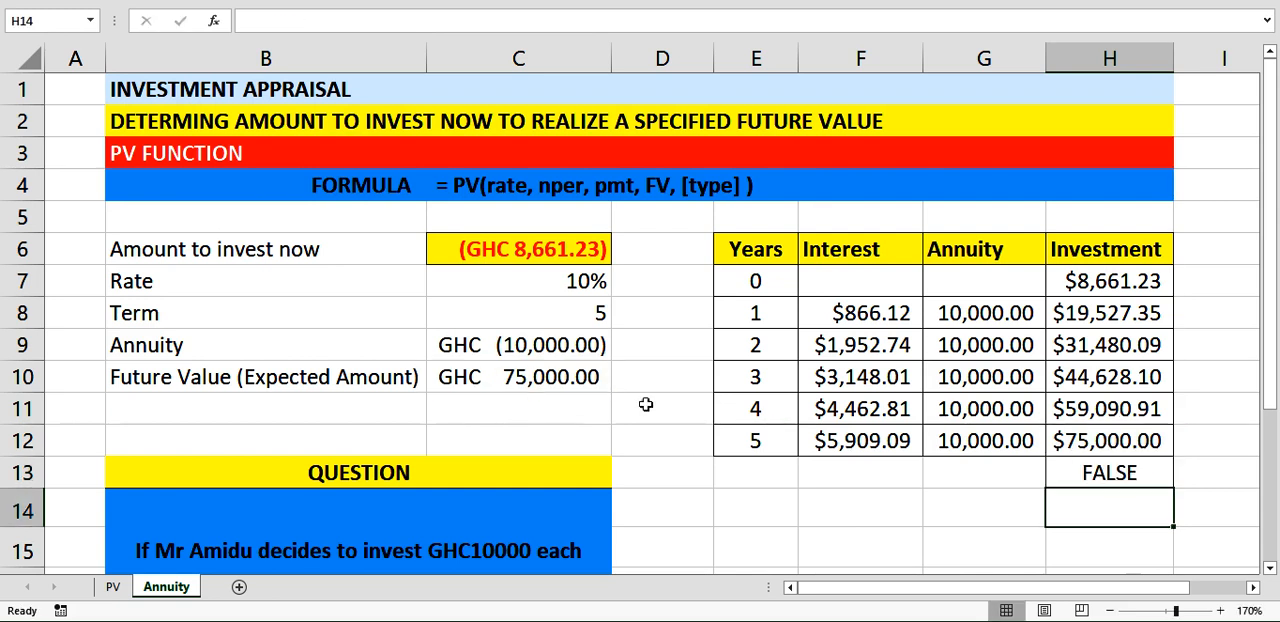
Inspect the year 5 balance in H12, the comparison formula in H13 and the expected future value in C10.
{"action": "left_click", "coordinate": [1100, 447]}
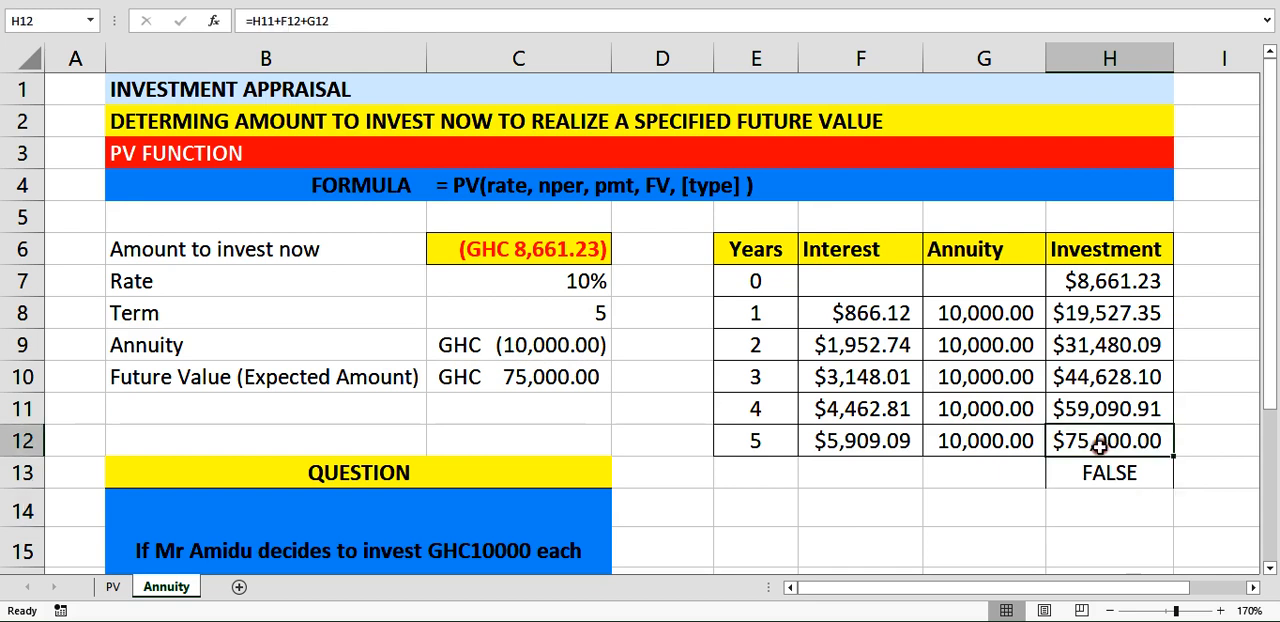
{"action": "left_click", "coordinate": [1086, 477]}
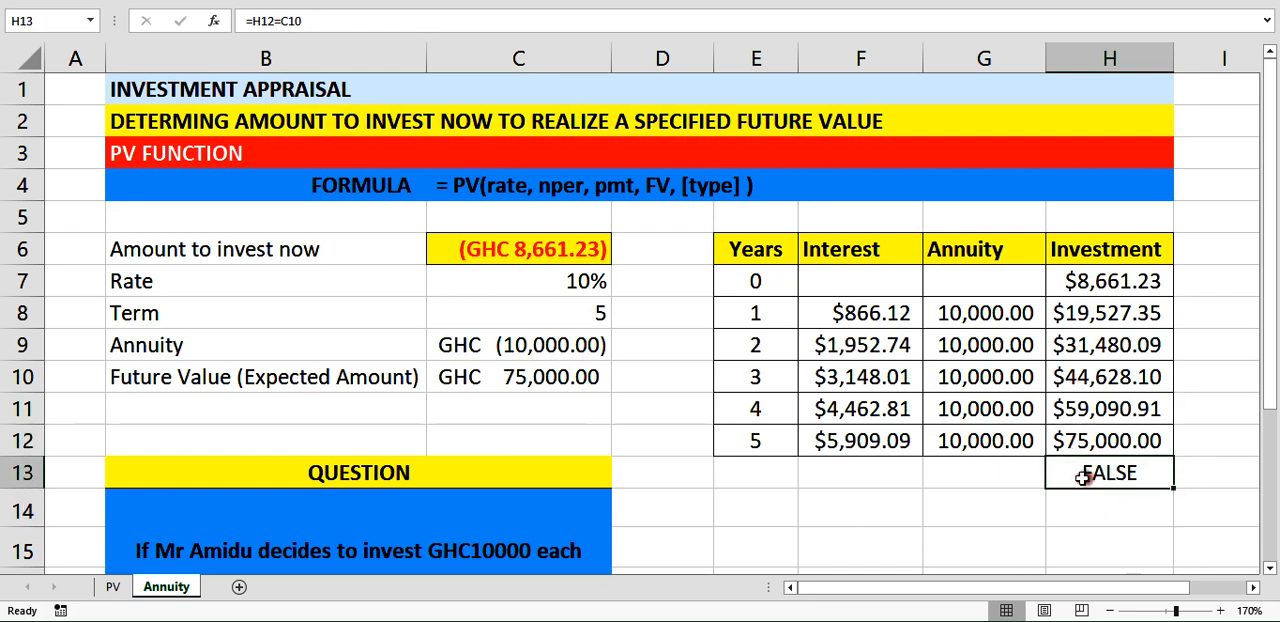
{"action": "left_click", "coordinate": [492, 374]}
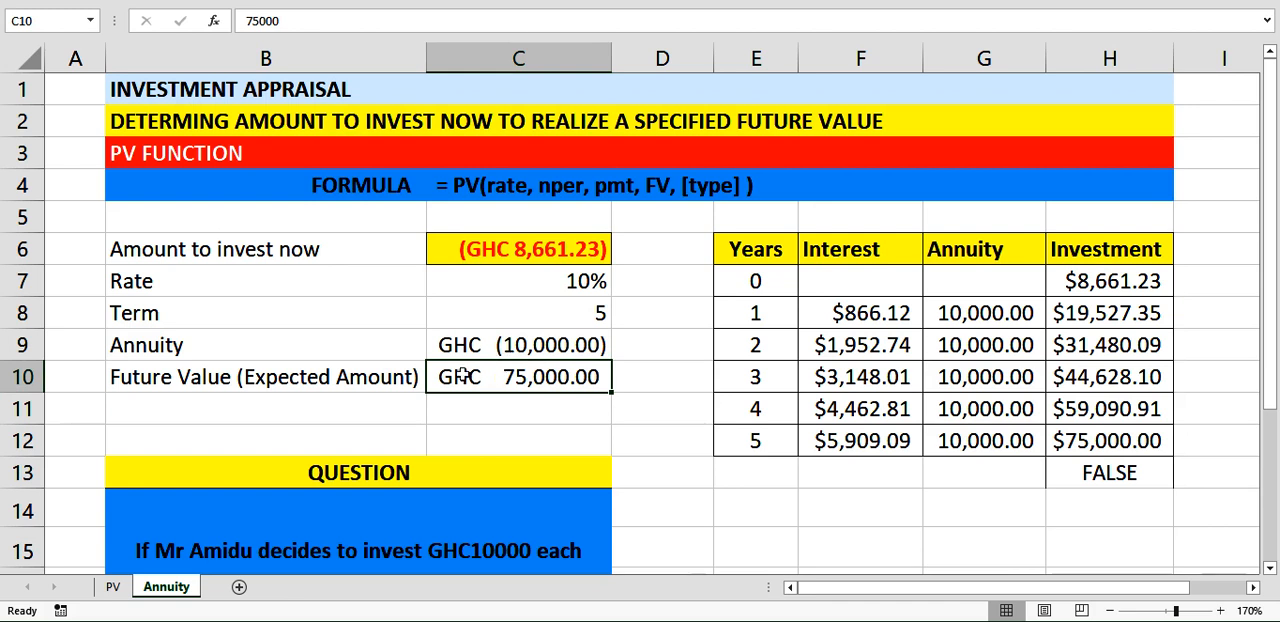
Format the interest, annuity and investment cells F7:H12 as Currency with the GHC symbol and 2 decimal places.
{"action": "left_click", "coordinate": [850, 284]}
{"action": "left_click_drag", "start_coordinate": [850, 285], "coordinate": [1130, 455]}
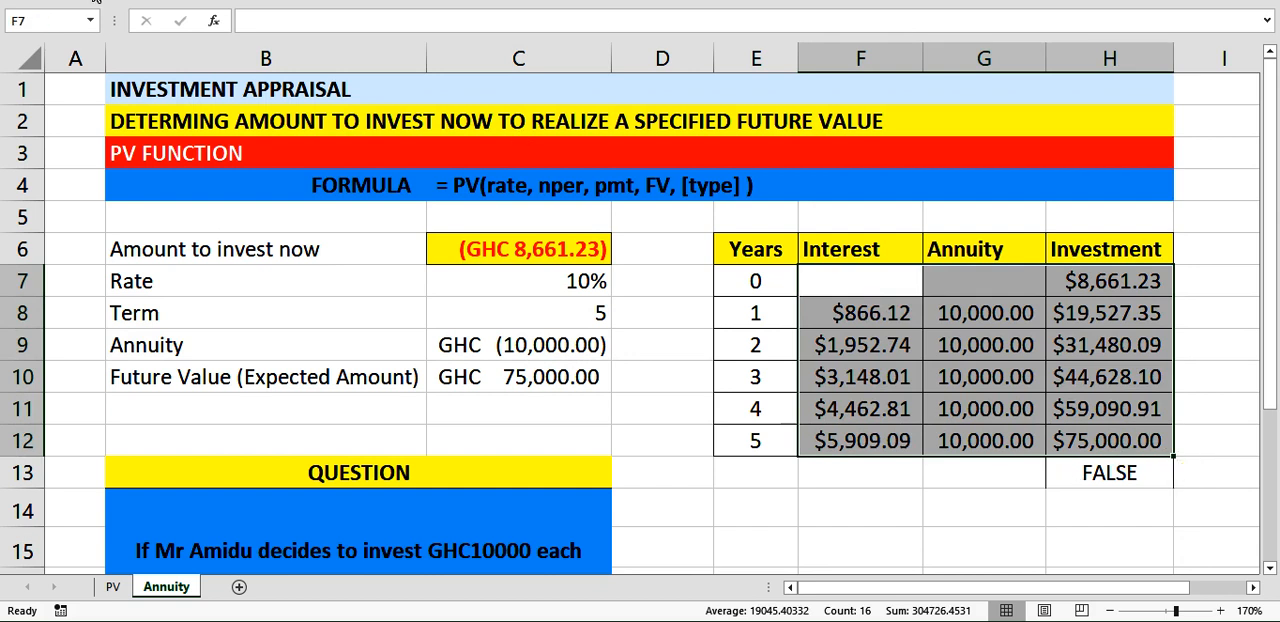
{"action": "left_click", "coordinate": [92, 2]}
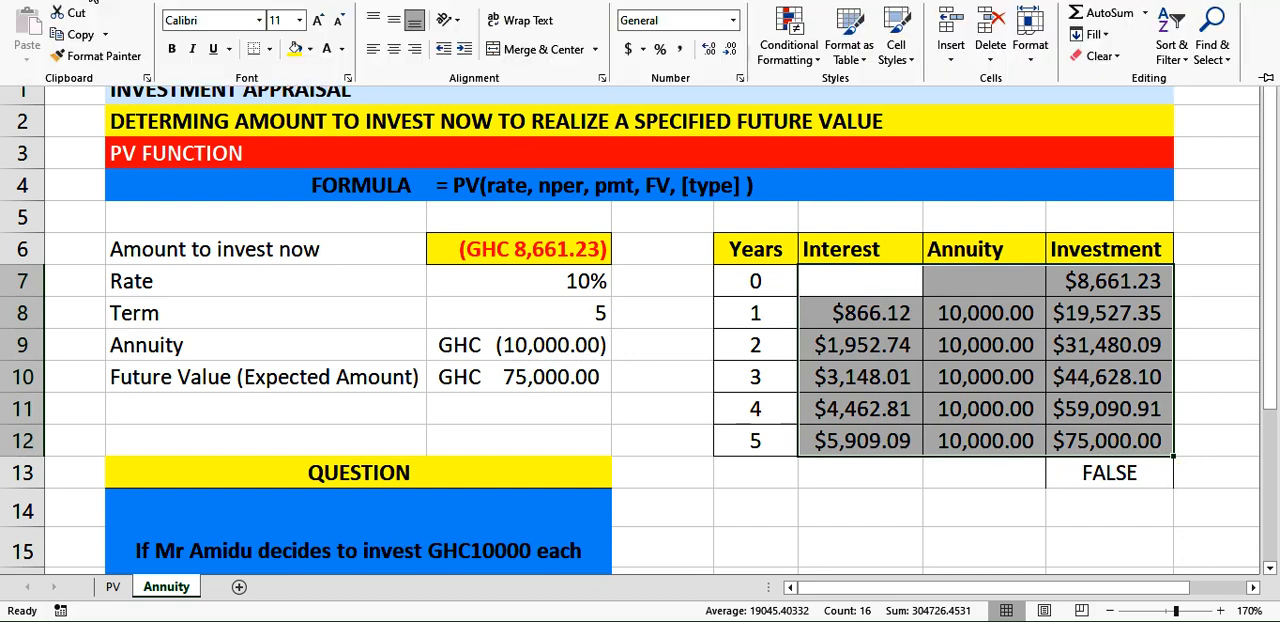
{"action": "left_click", "coordinate": [741, 78]}
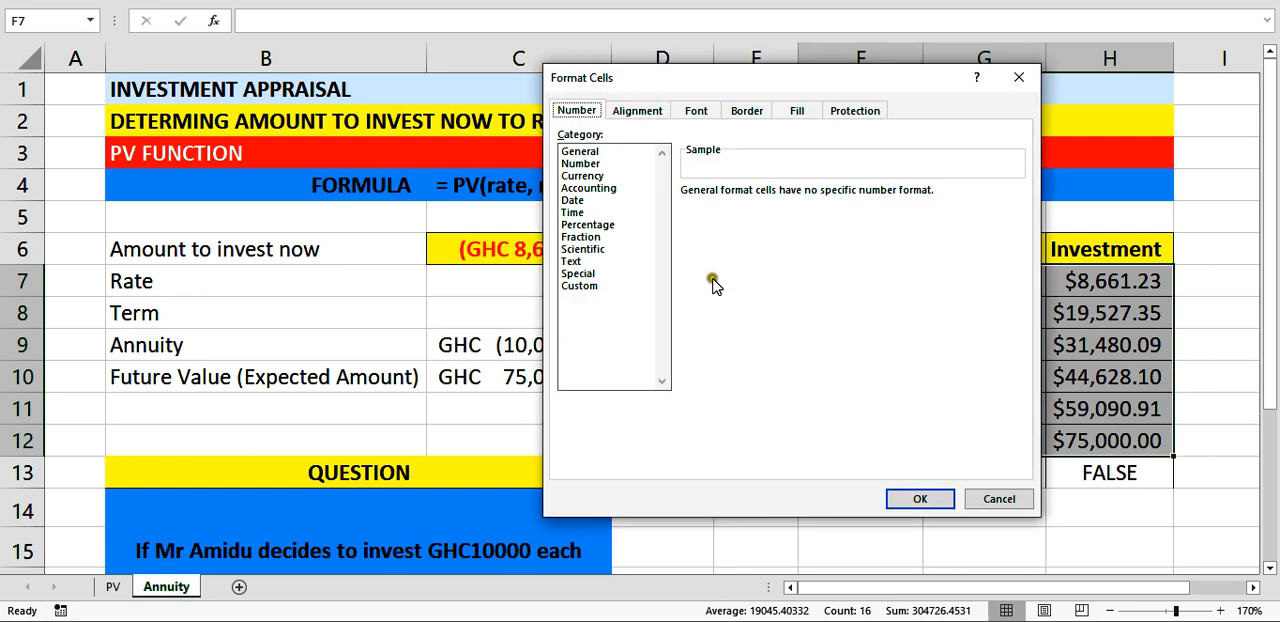
{"action": "left_click", "coordinate": [584, 176]}
{"action": "left_click", "coordinate": [1016, 215]}
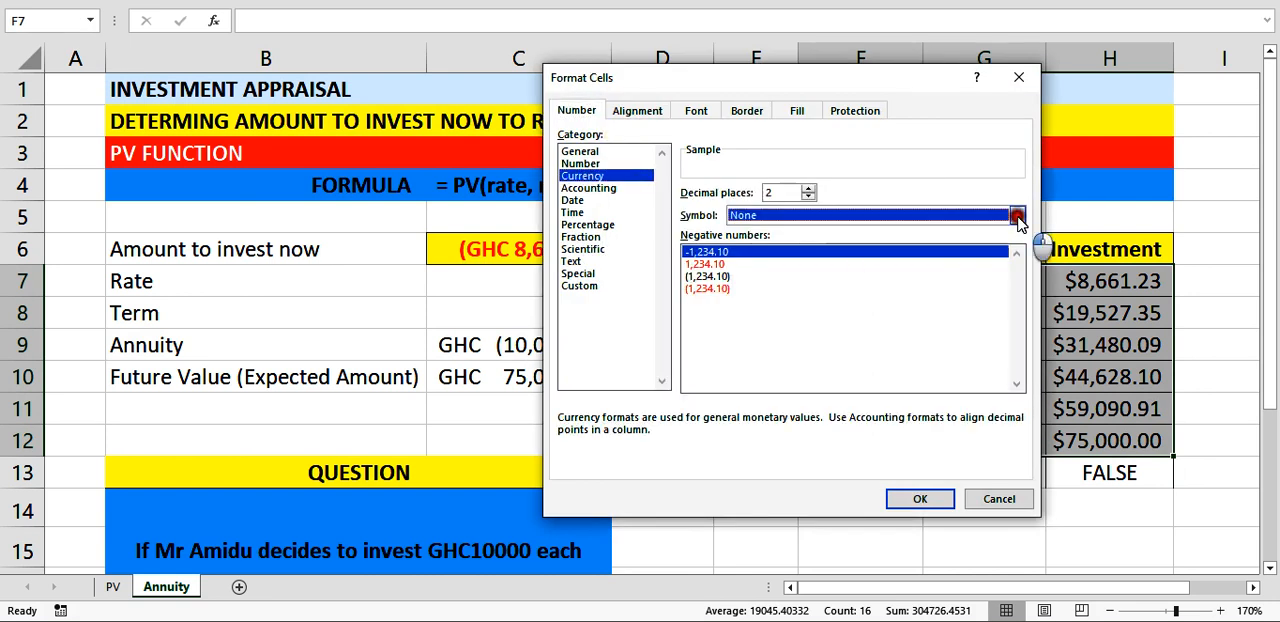
{"action": "type", "text": "ghc"}
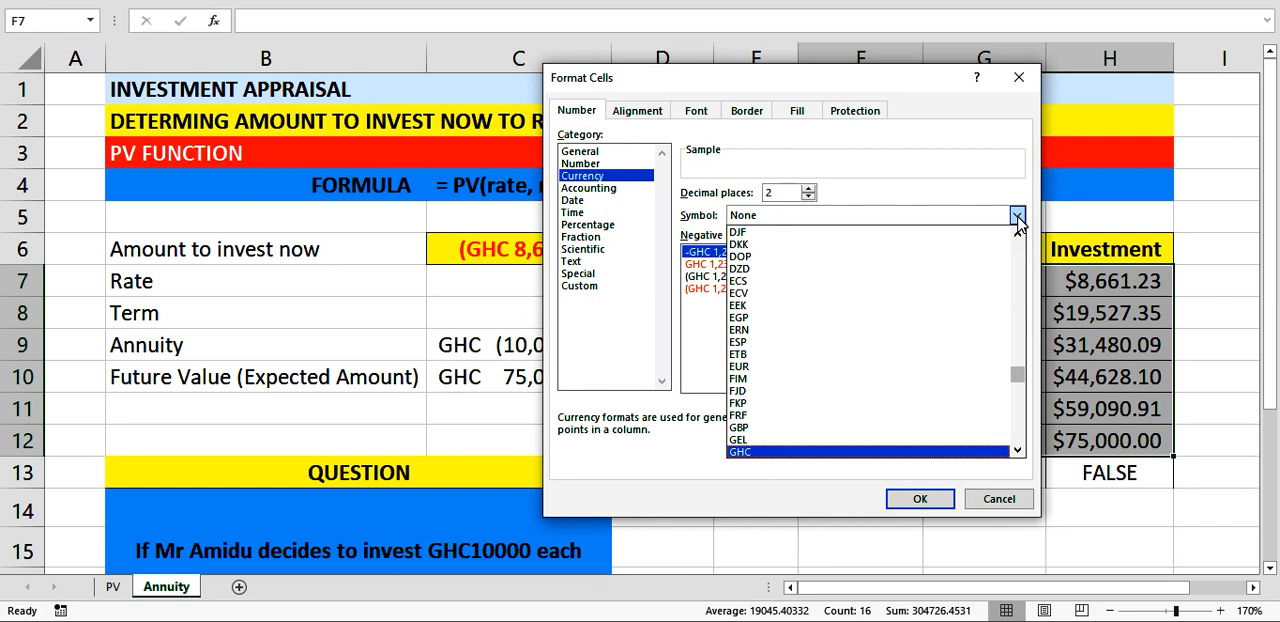
{"action": "left_click", "coordinate": [1017, 217]}
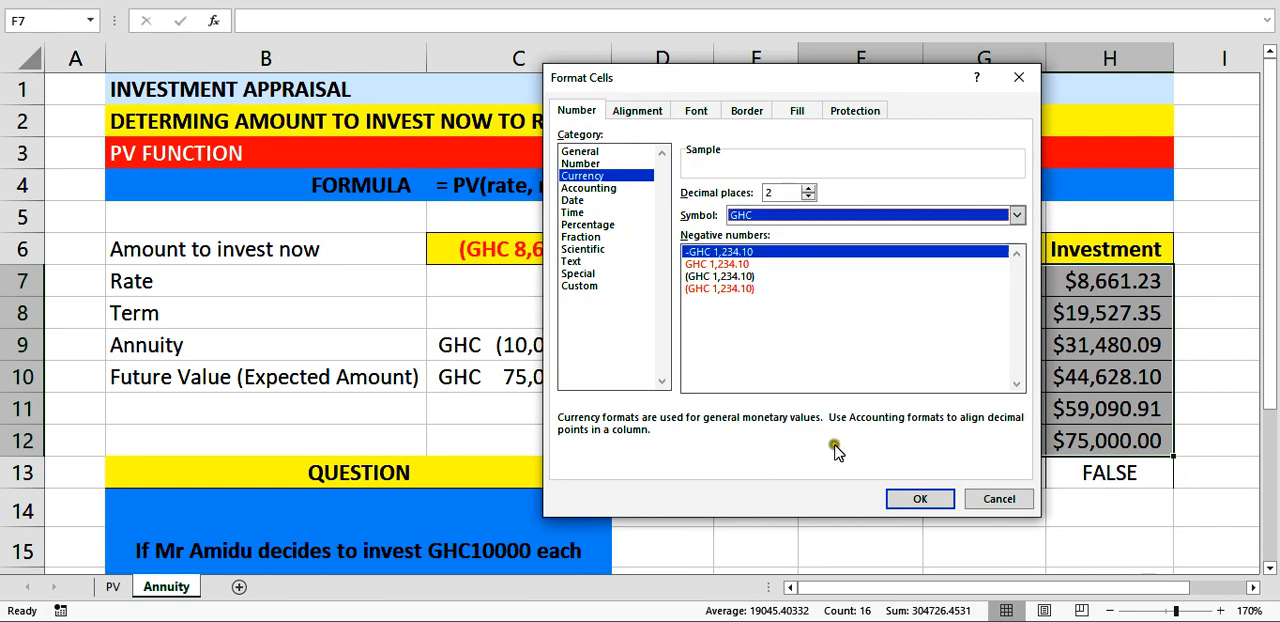
{"action": "left_click", "coordinate": [920, 499]}
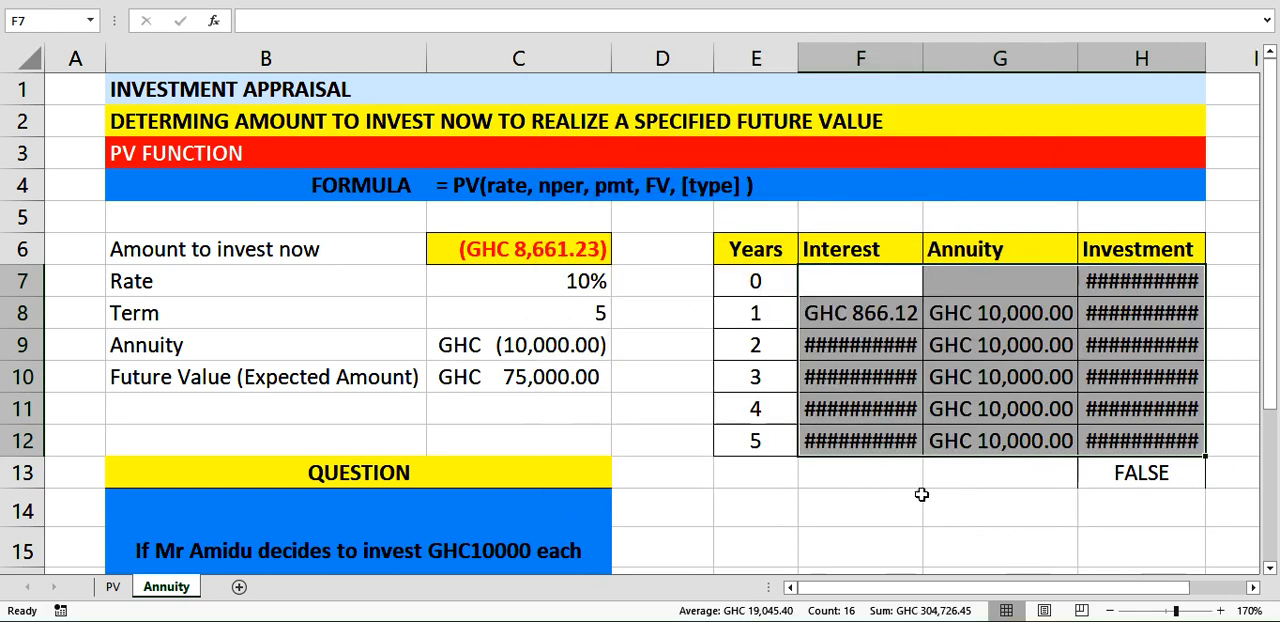
Widen columns F and H so their GHC amounts fit, and narrow the empty column D.
{"action": "left_click_drag", "start_coordinate": [925, 61], "coordinate": [943, 61]}
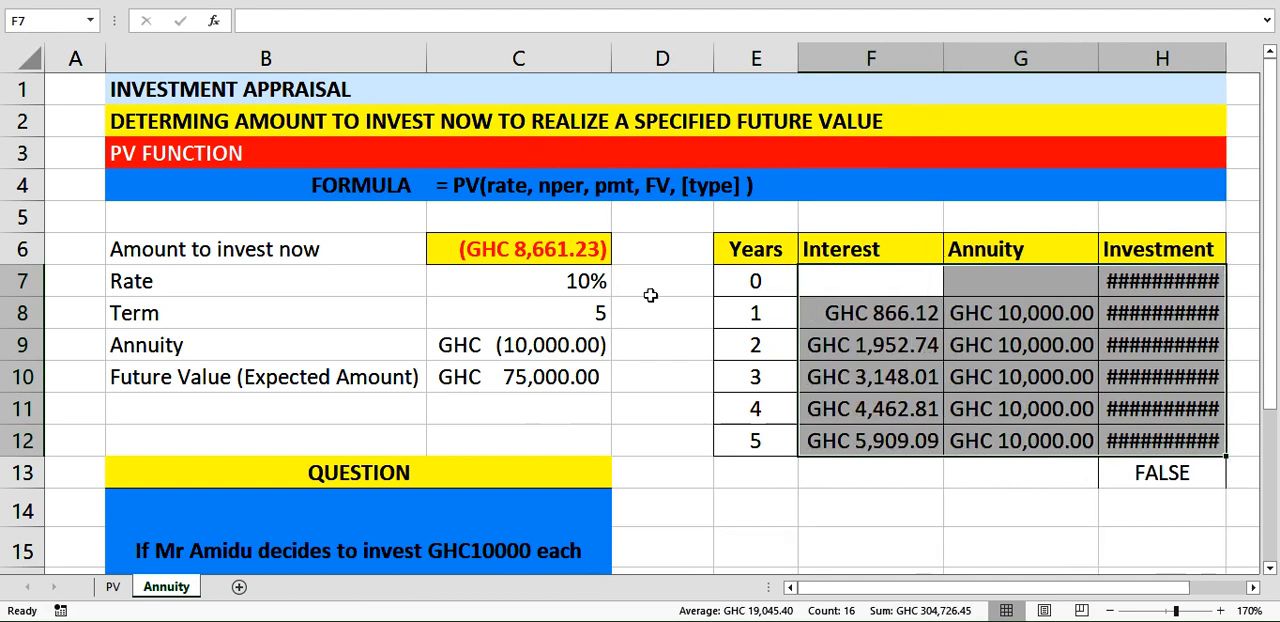
{"action": "left_click_drag", "start_coordinate": [702, 60], "coordinate": [670, 60]}
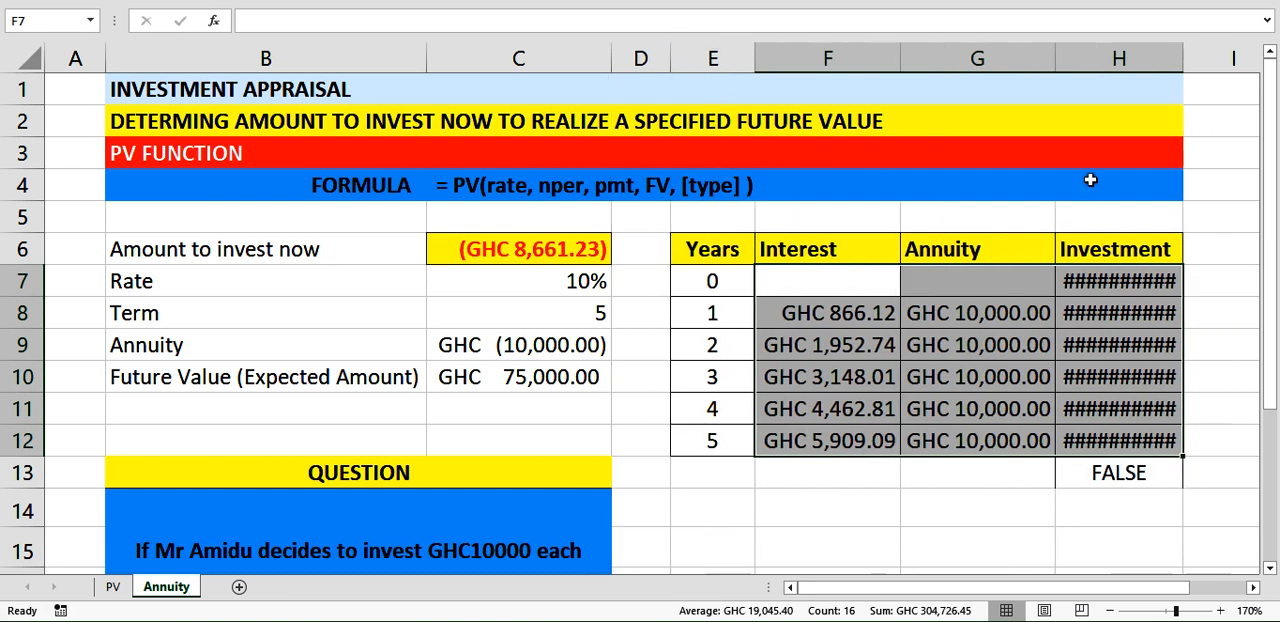
{"action": "left_click_drag", "start_coordinate": [1183, 62], "coordinate": [1202, 70]}
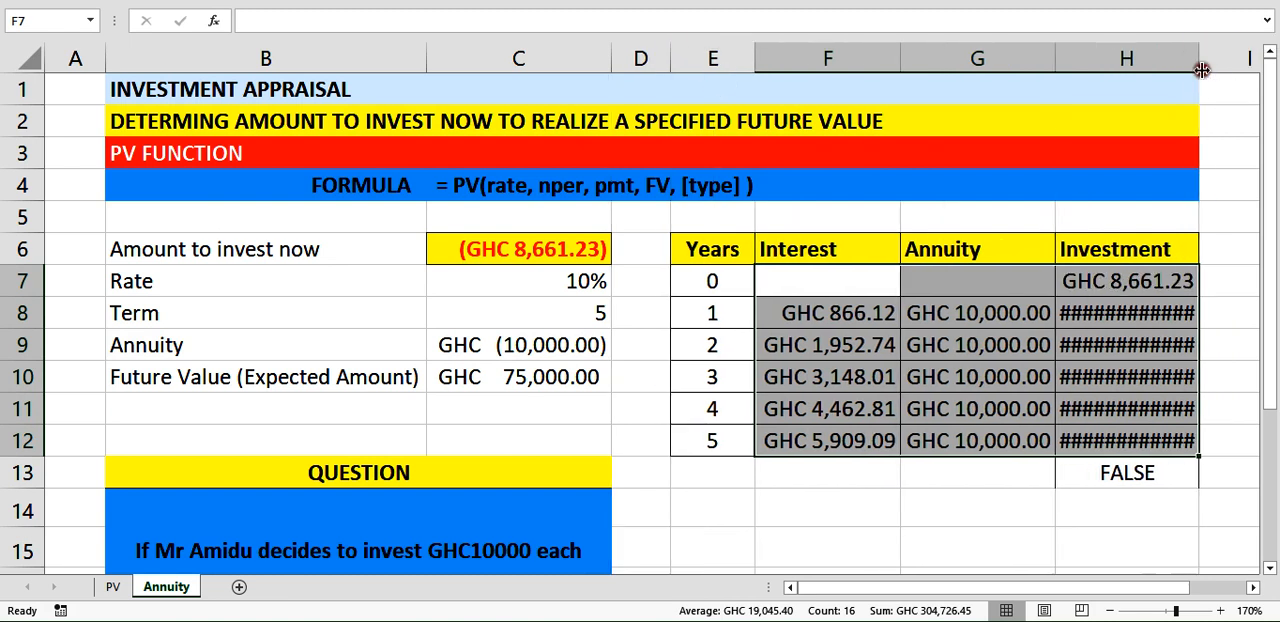
{"action": "left_click_drag", "start_coordinate": [1198, 50], "coordinate": [1222, 62]}
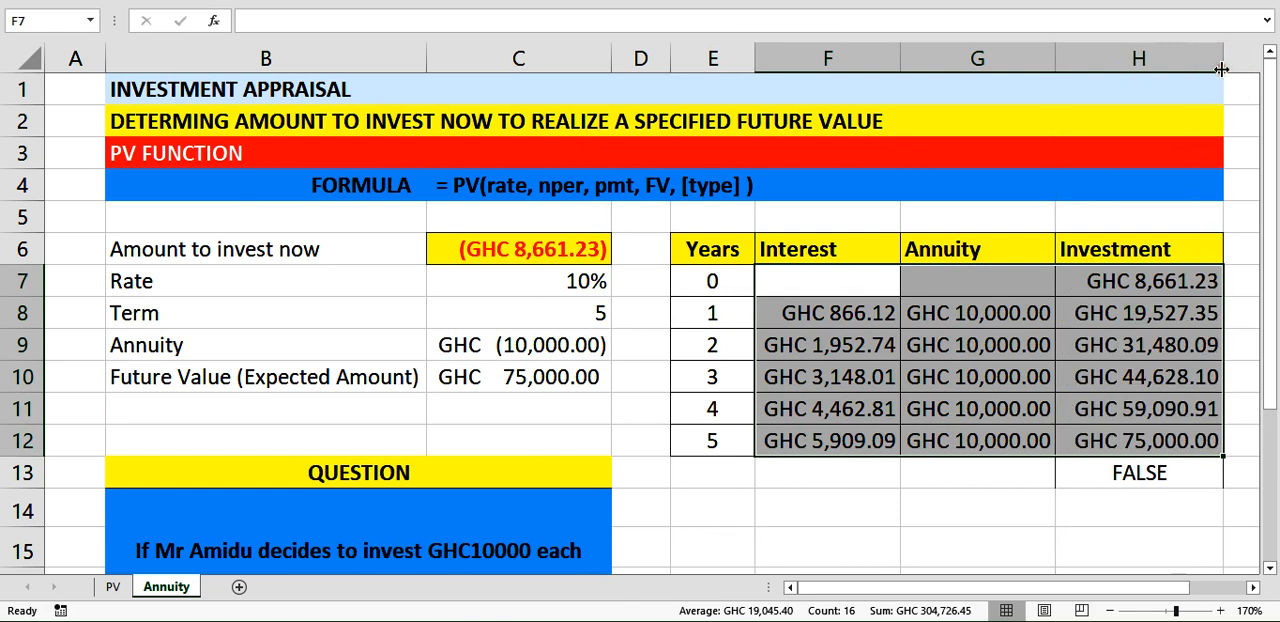
{"action": "left_click", "coordinate": [1123, 508]}
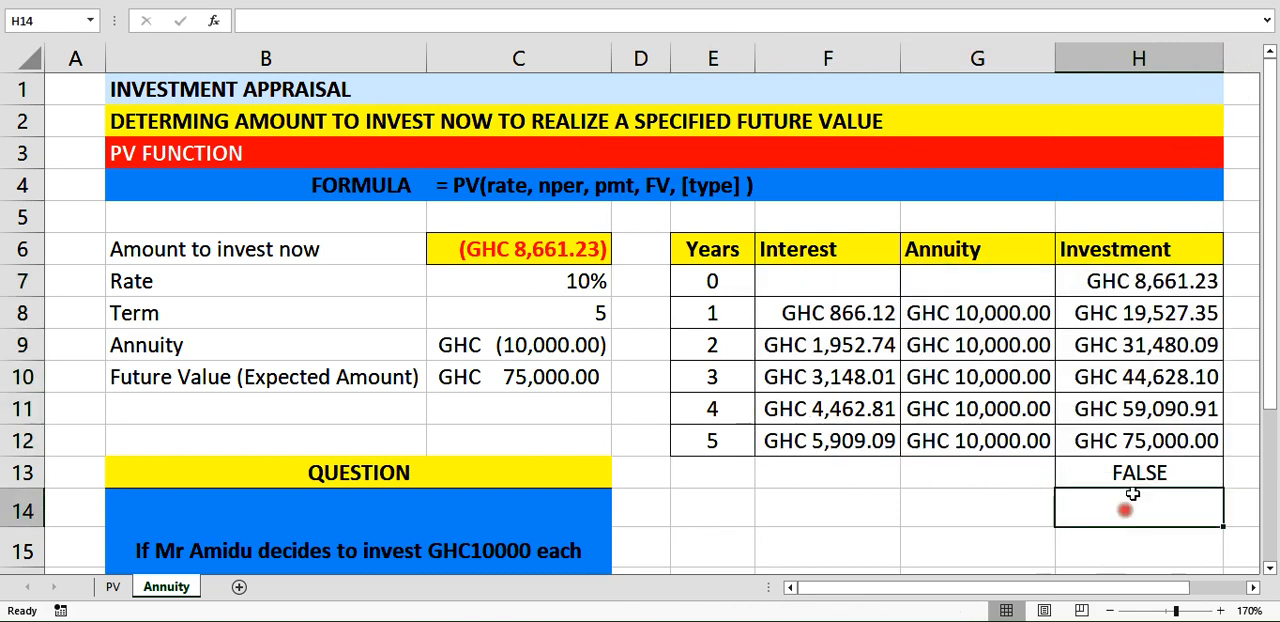
Review the comparison formula in H13 and the cells behind its result: C10, C9, F12, G12, H11 and H12.
{"action": "left_click", "coordinate": [1133, 473]}
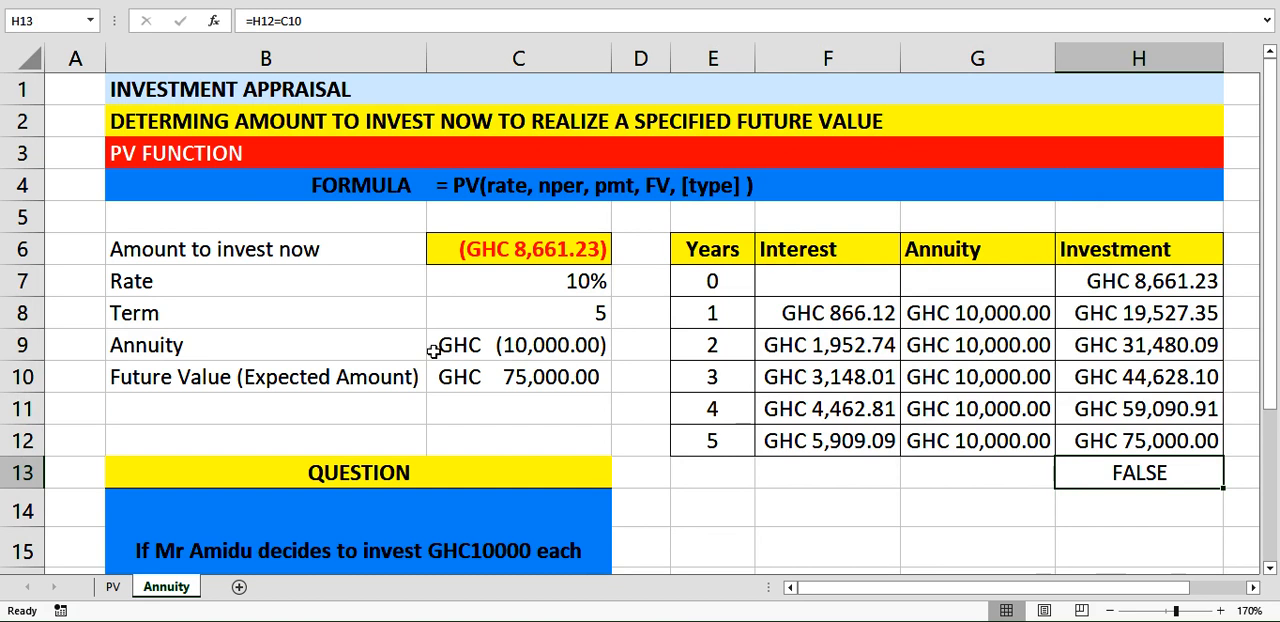
{"action": "left_click", "coordinate": [476, 377]}
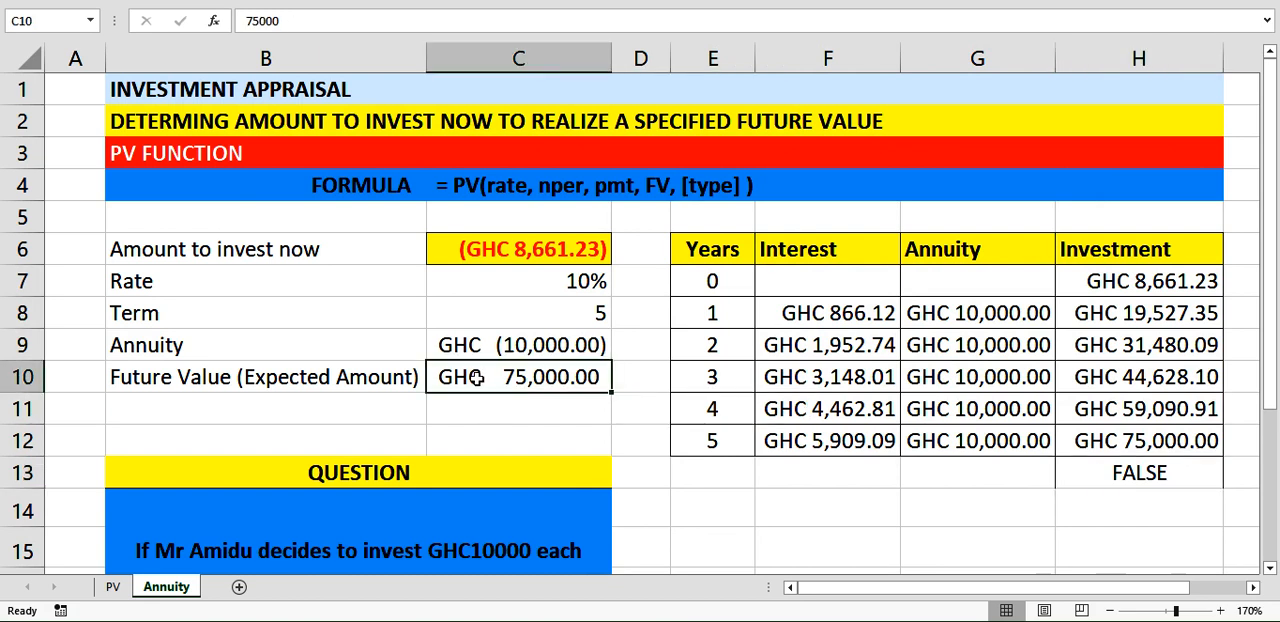
{"action": "left_click", "coordinate": [1118, 443]}
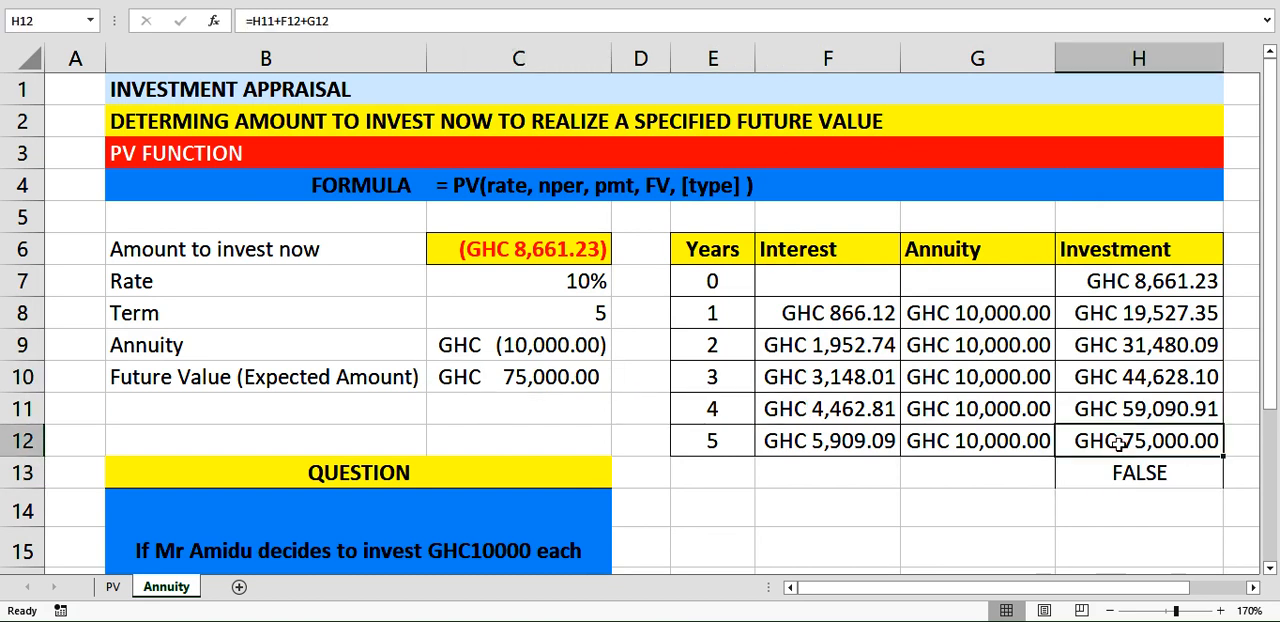
{"action": "left_click", "coordinate": [1138, 473]}
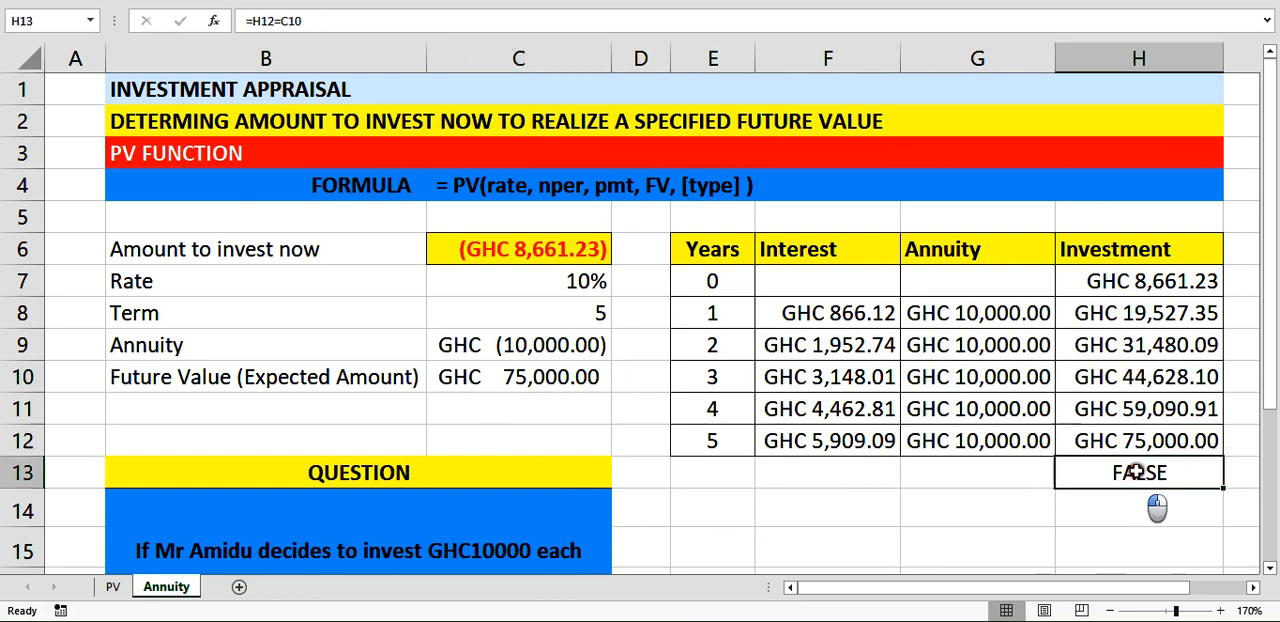
{"action": "double_click", "coordinate": [1138, 473]}
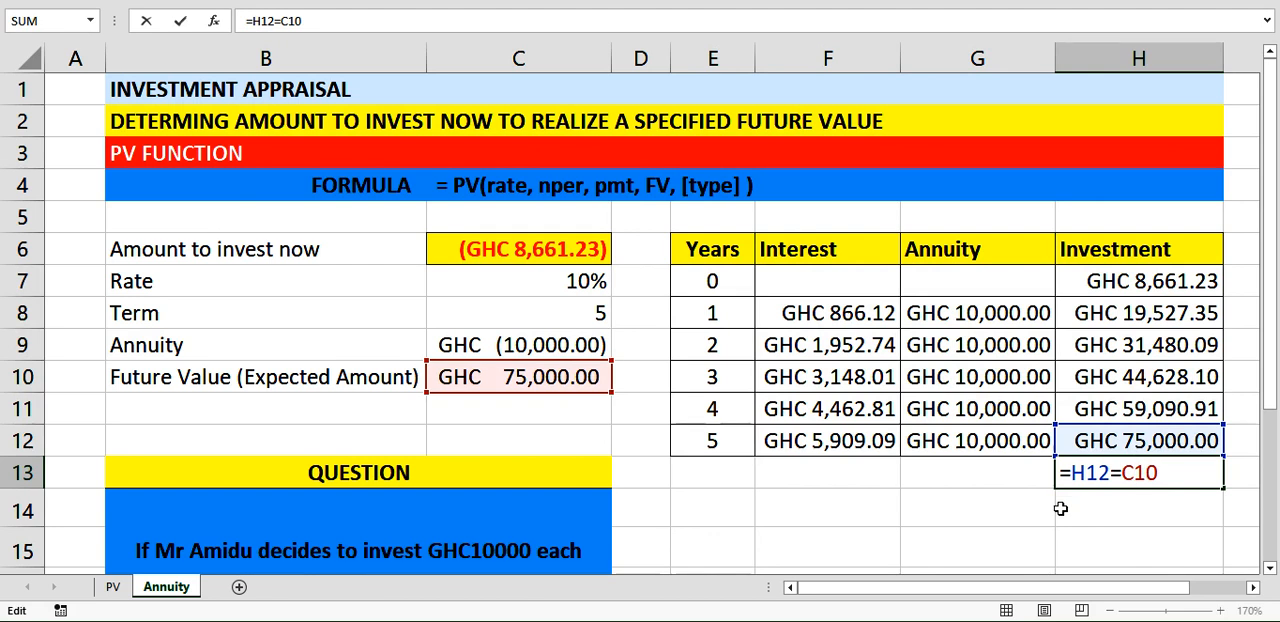
{"action": "key", "text": "Return"}
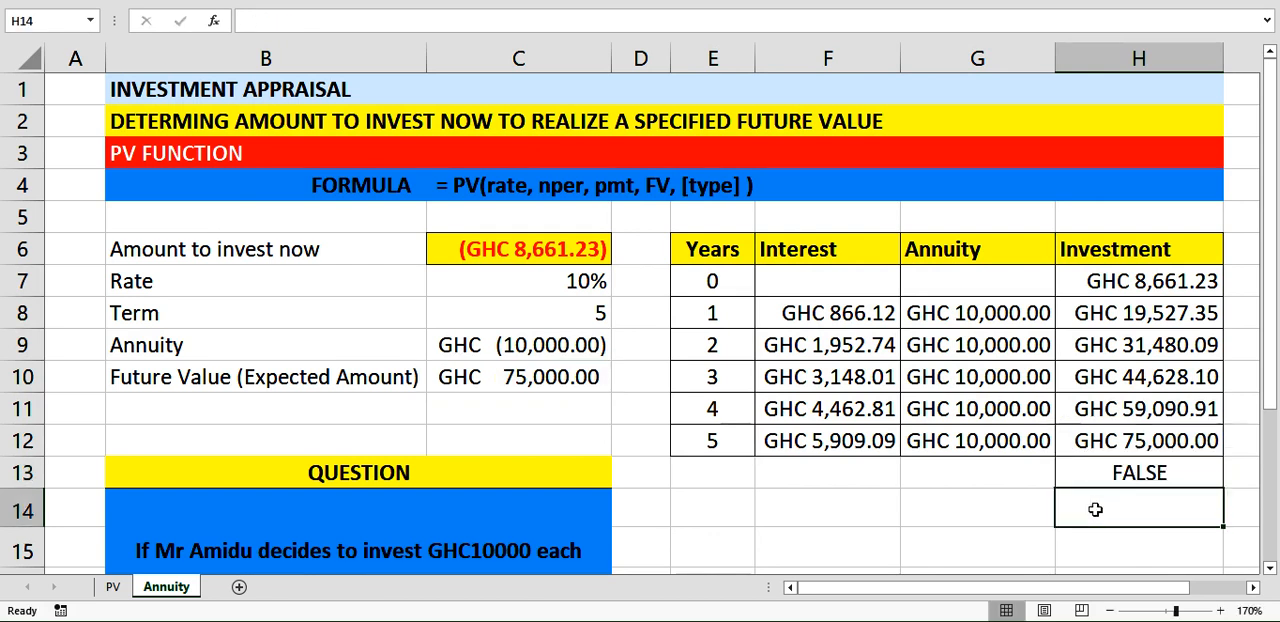
{"action": "left_click", "coordinate": [1098, 540]}
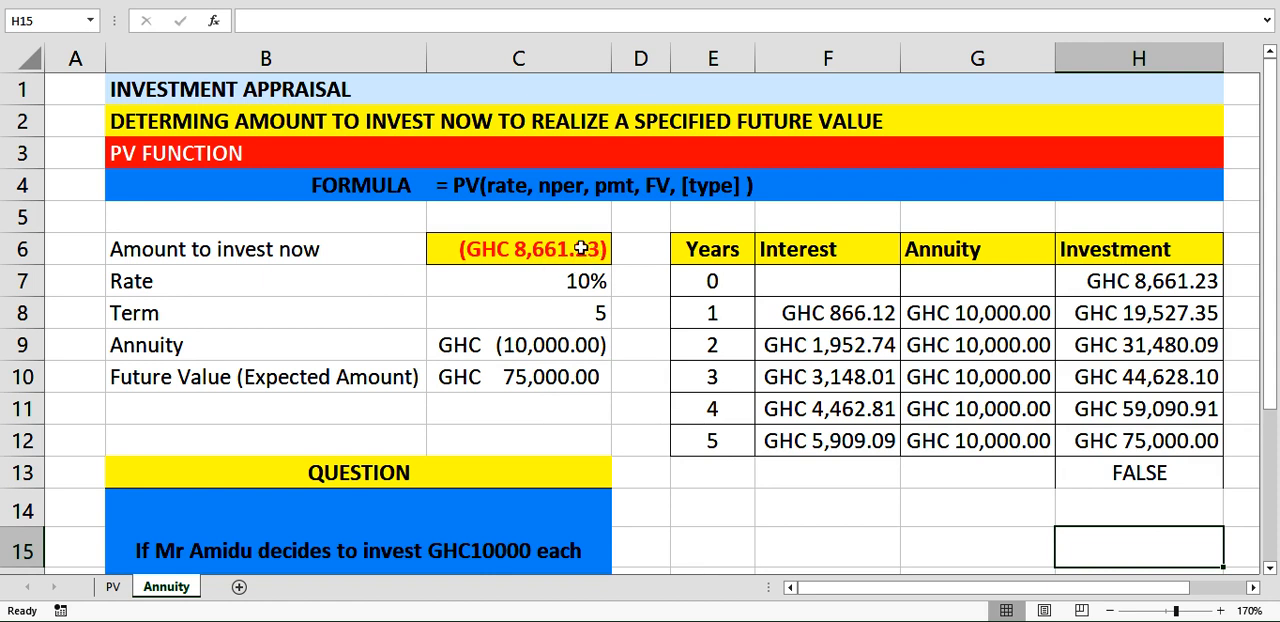
{"action": "left_click", "coordinate": [470, 343]}
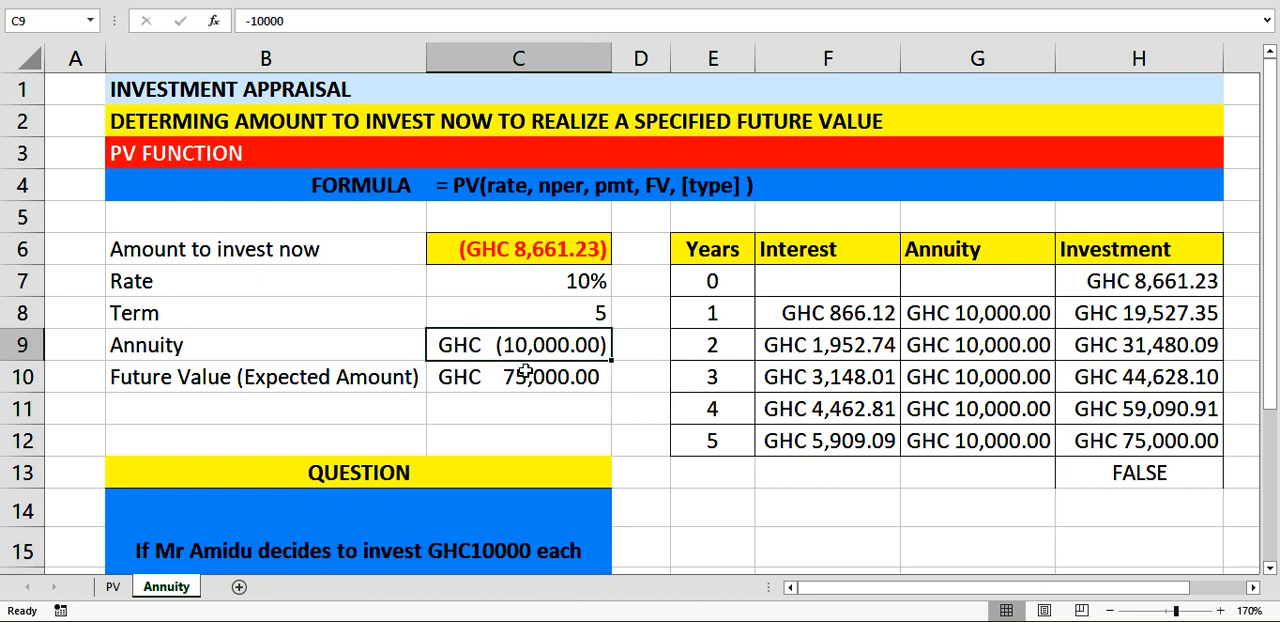
{"action": "left_click", "coordinate": [840, 441]}
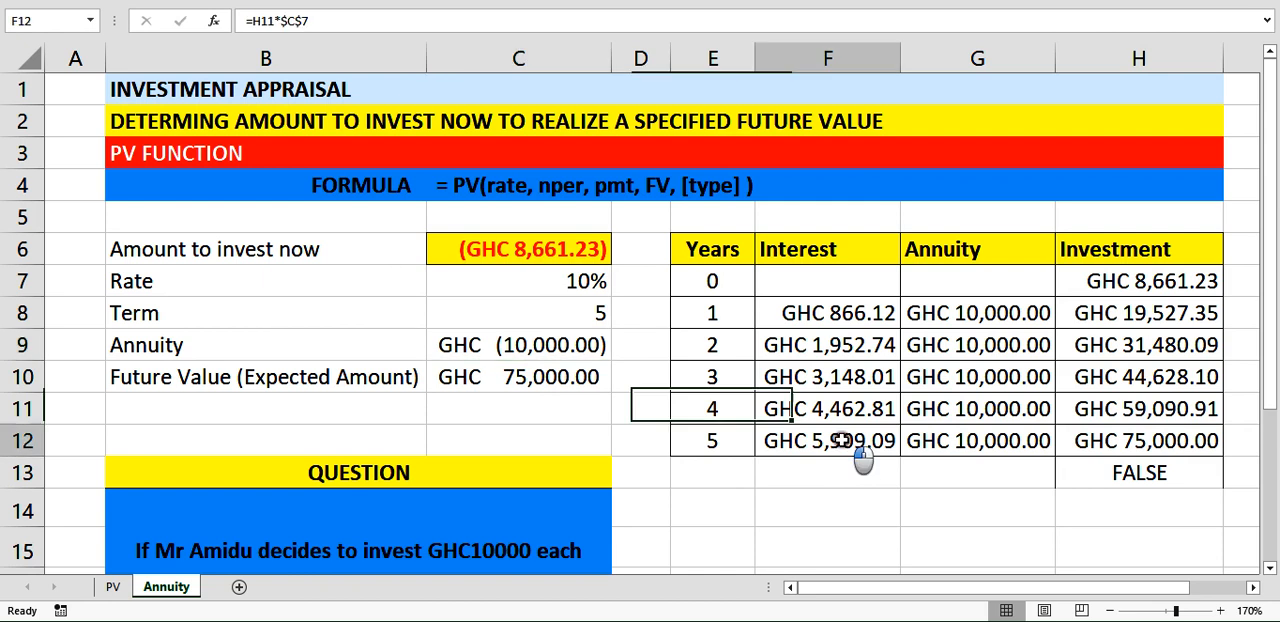
{"action": "left_click", "coordinate": [975, 451]}
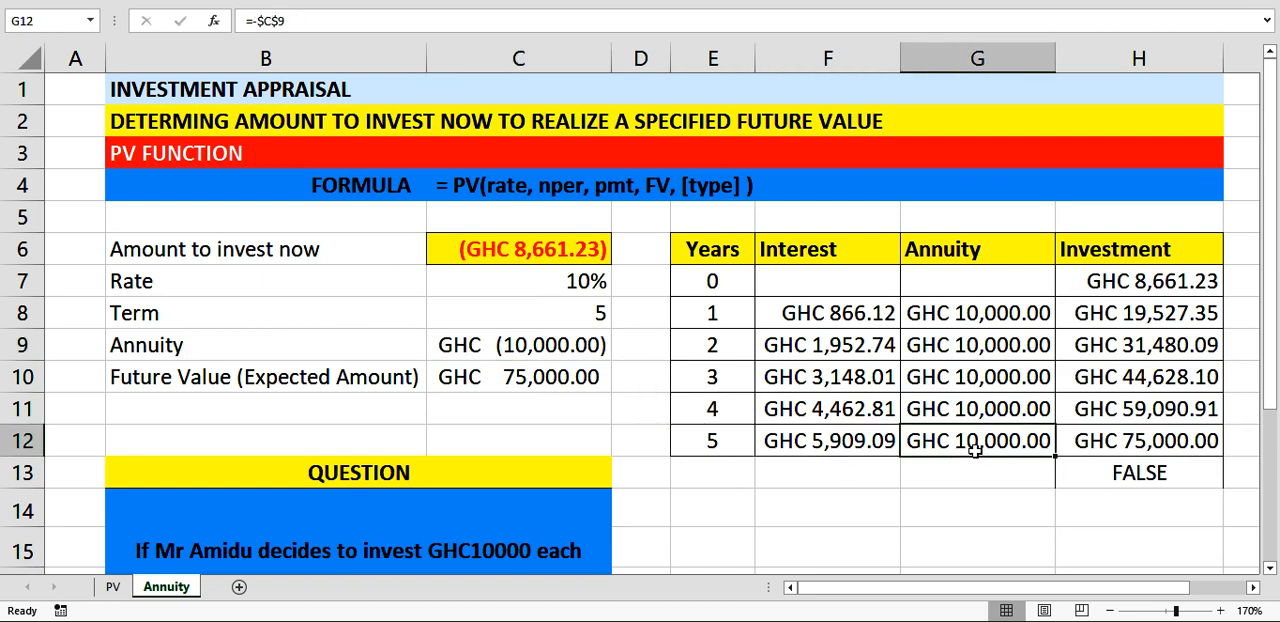
{"action": "left_click", "coordinate": [1147, 414]}
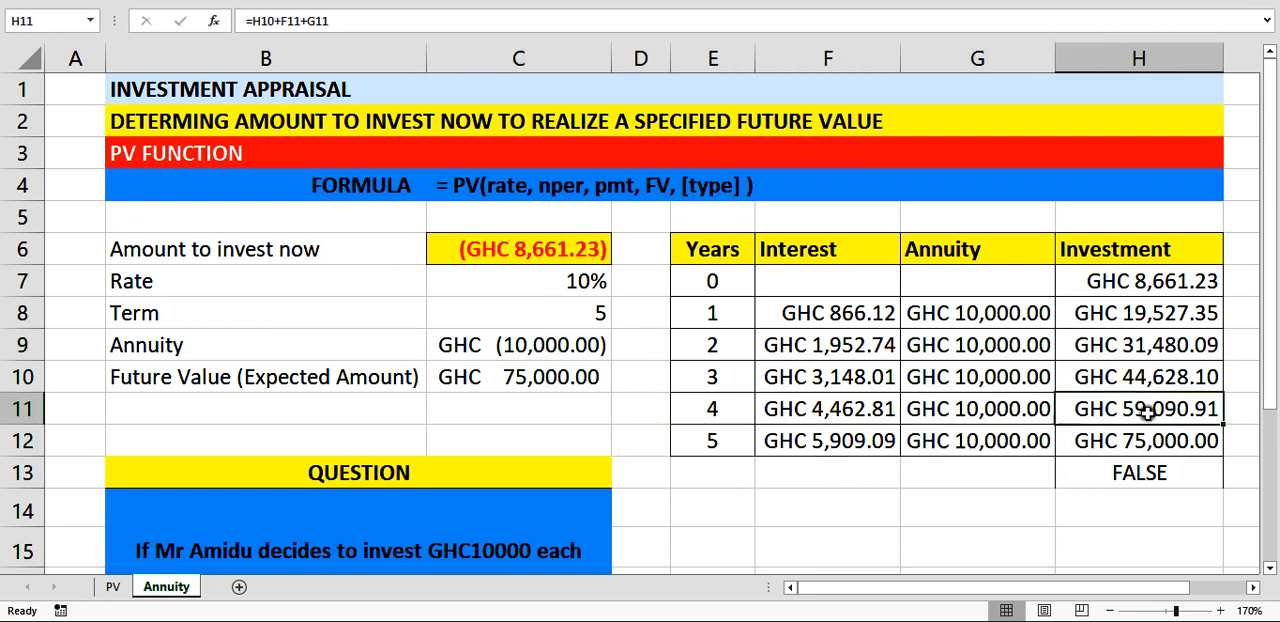
{"action": "left_click", "coordinate": [1143, 450]}
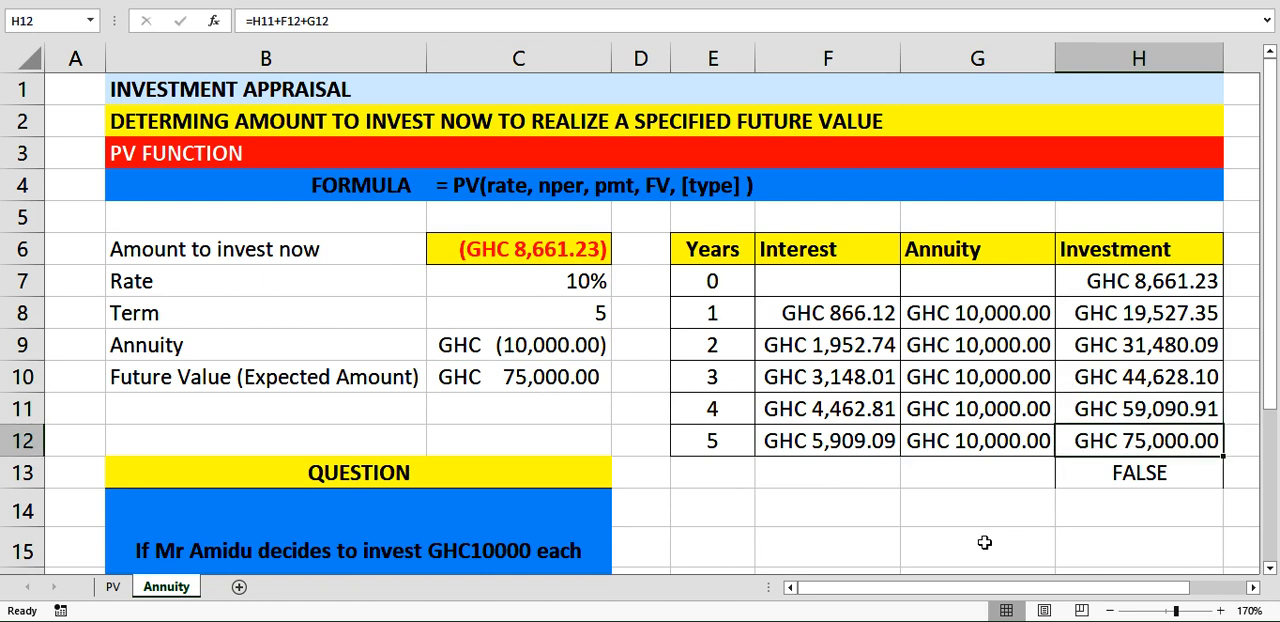
Re-enter the formula =H12=C10 in H13 to compare the year 5 investment with the expected future value.
{"action": "left_click", "coordinate": [1148, 468]}
{"action": "type", "text": "="}
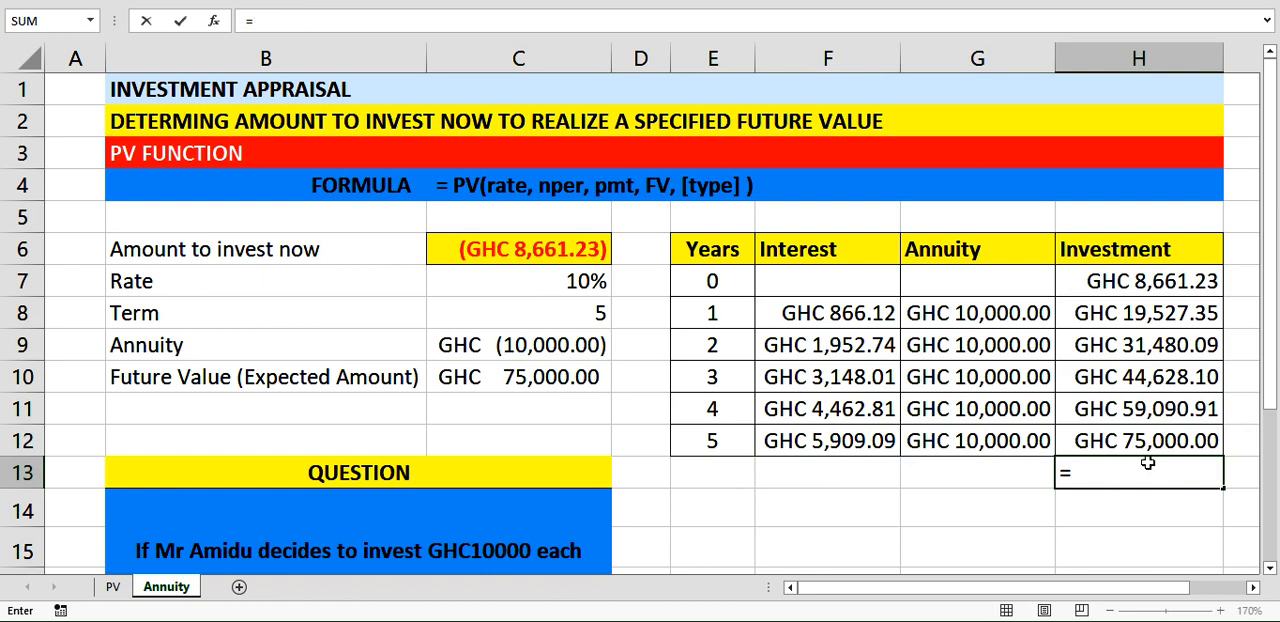
{"action": "left_click", "coordinate": [1130, 447]}
{"action": "type", "text": "="}
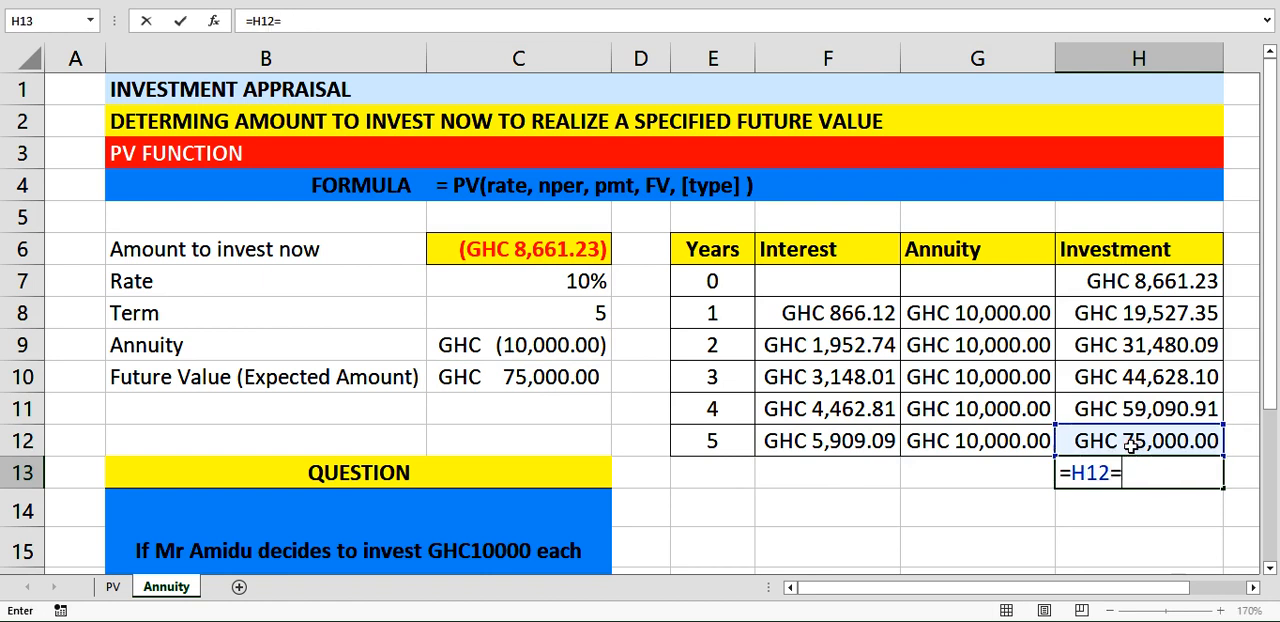
{"action": "left_click", "coordinate": [540, 378]}
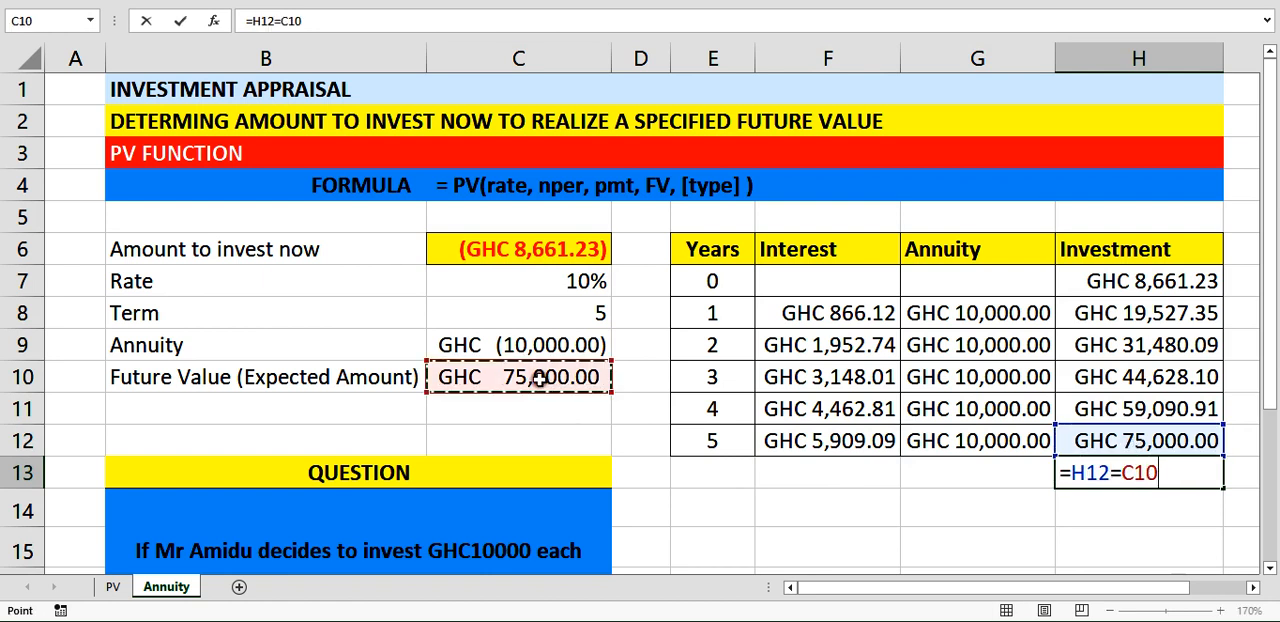
{"action": "key", "text": "Return"}
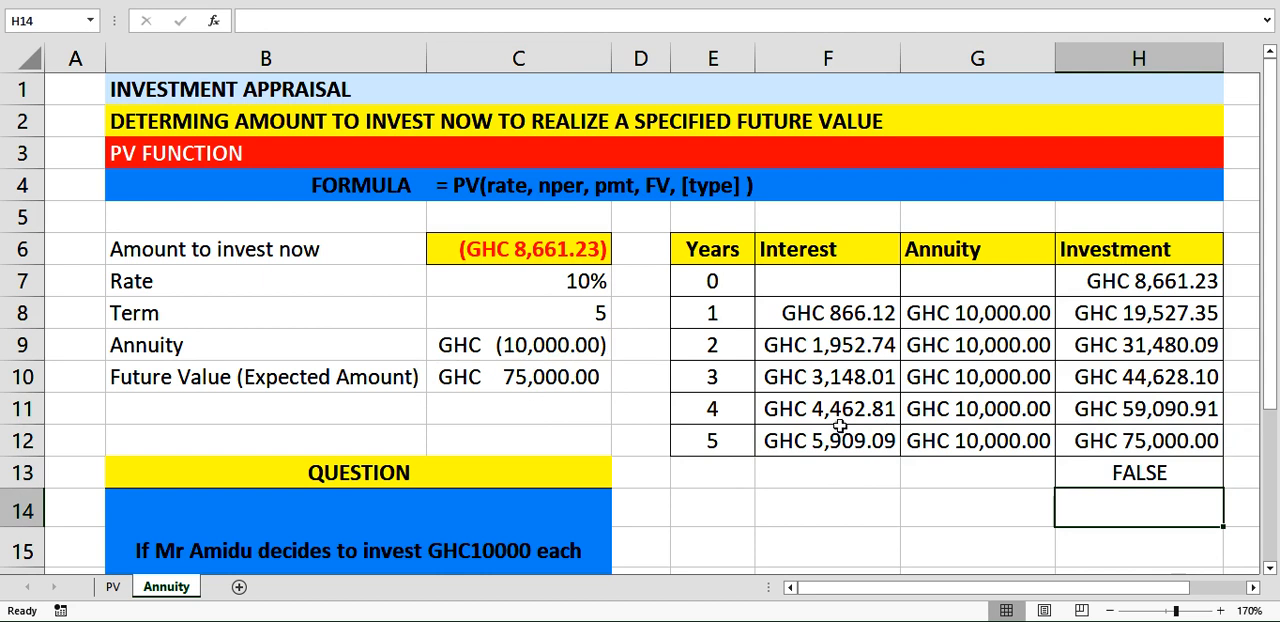
Reduce the expected future value in C10 to zero decimal places.
{"action": "left_click", "coordinate": [492, 352]}
{"action": "left_click", "coordinate": [494, 372]}
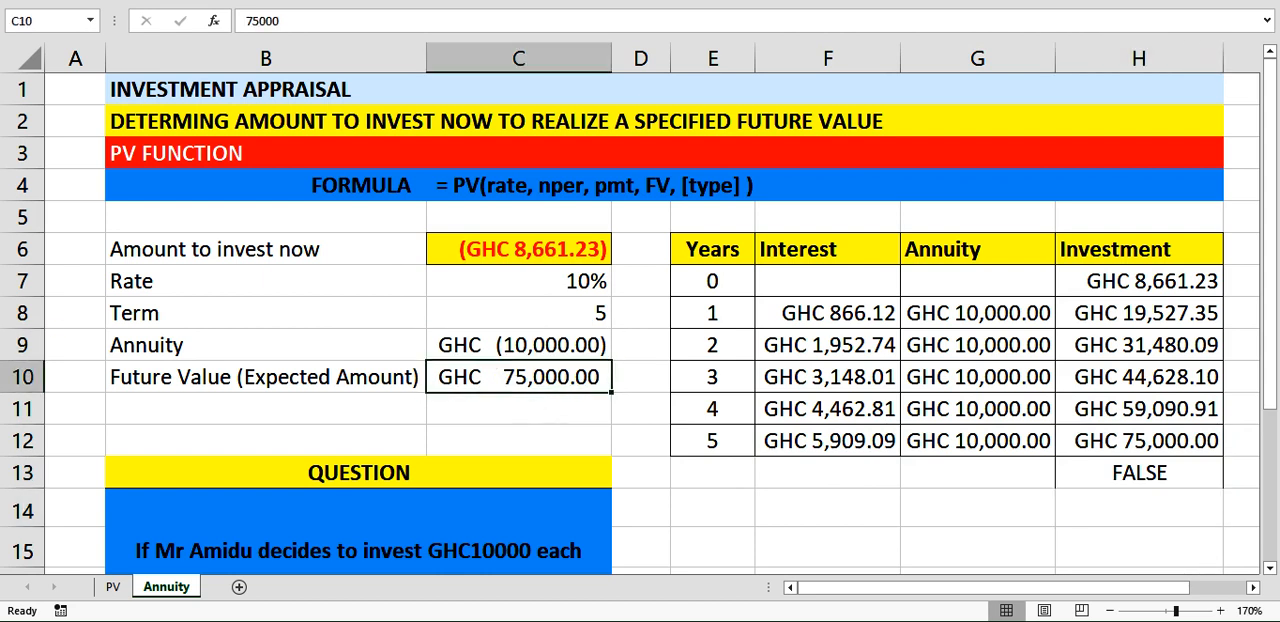
{"action": "left_click", "coordinate": [62, 1]}
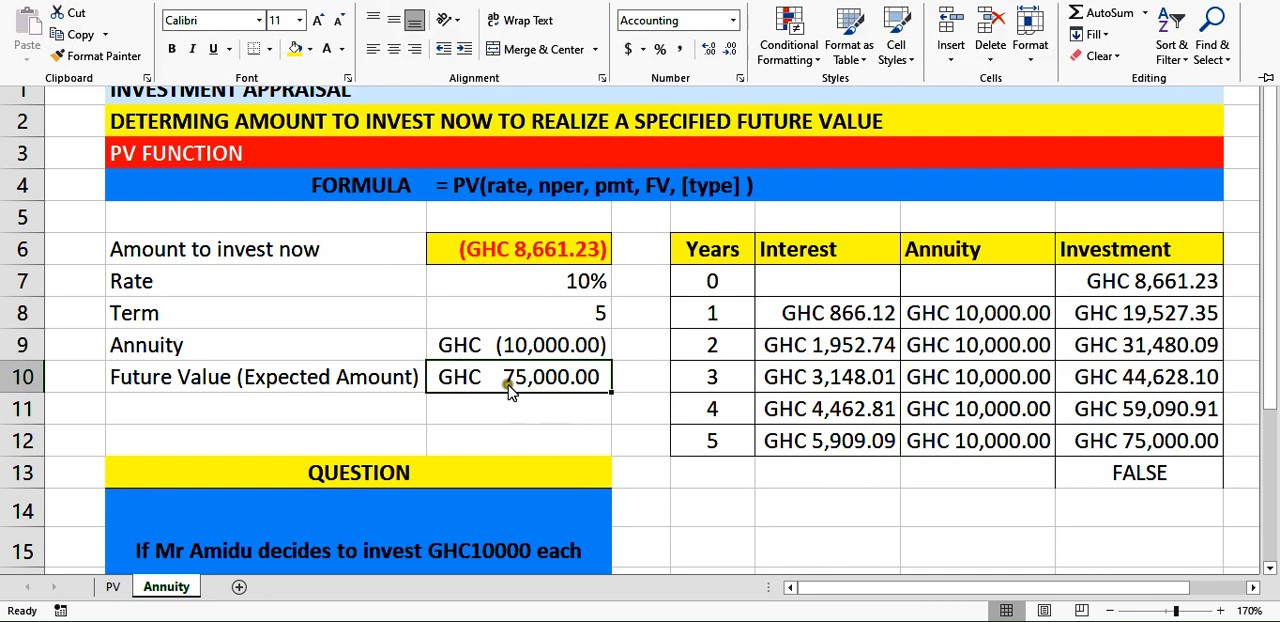
{"action": "left_click", "coordinate": [727, 50]}
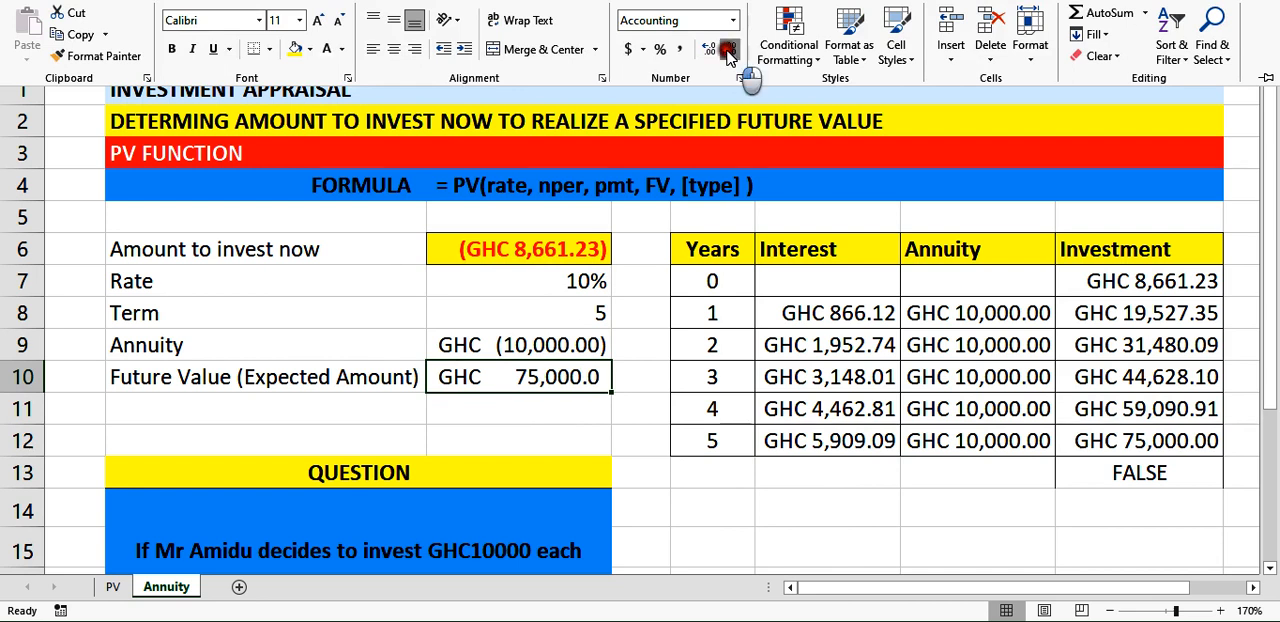
{"action": "left_click", "coordinate": [729, 50]}
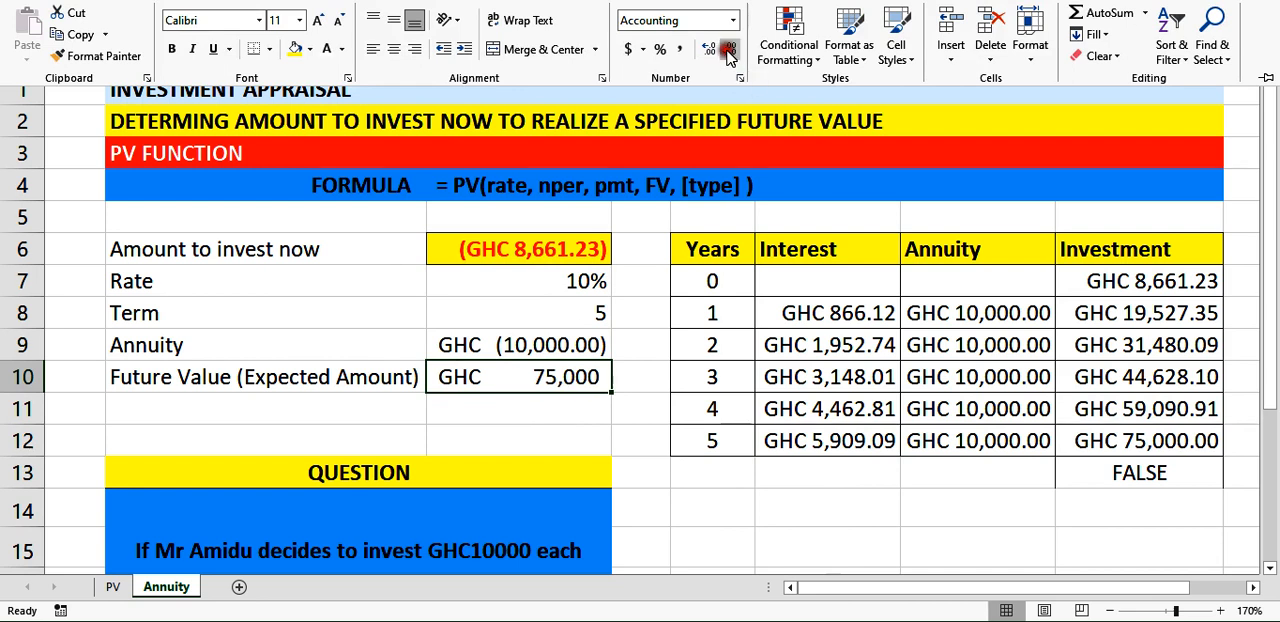
Reduce the year 5 investment in H12 to zero decimal places.
{"action": "left_click", "coordinate": [1150, 446]}
{"action": "left_click", "coordinate": [1150, 446]}
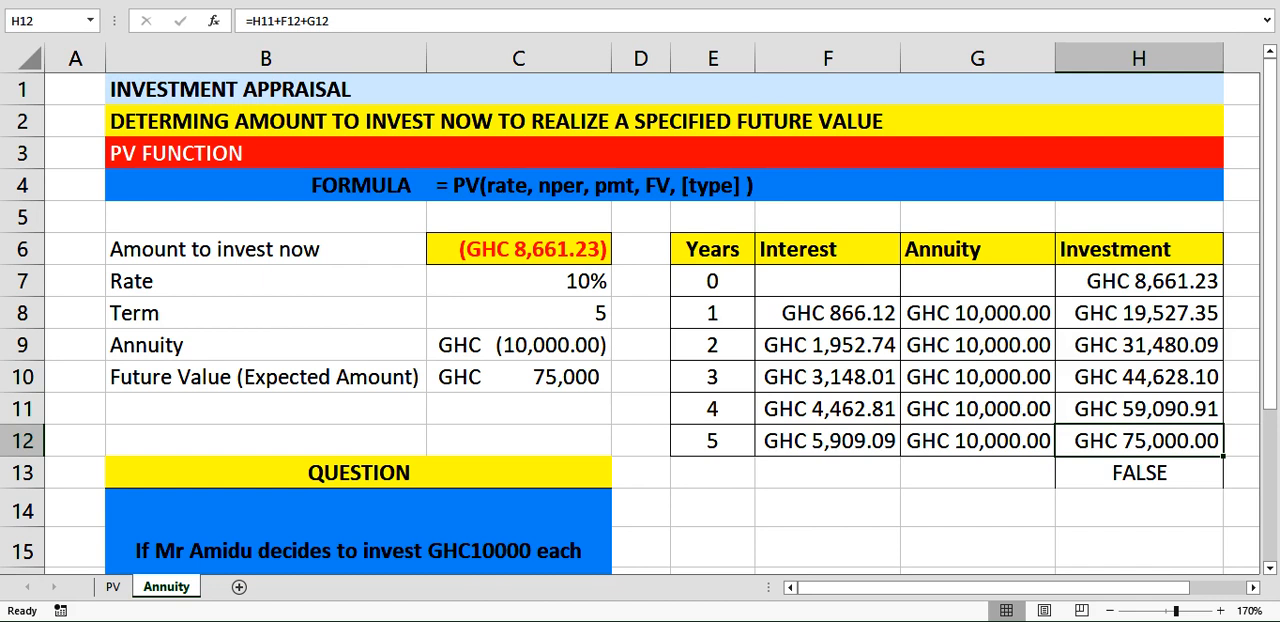
{"action": "left_click", "coordinate": [88, 2]}
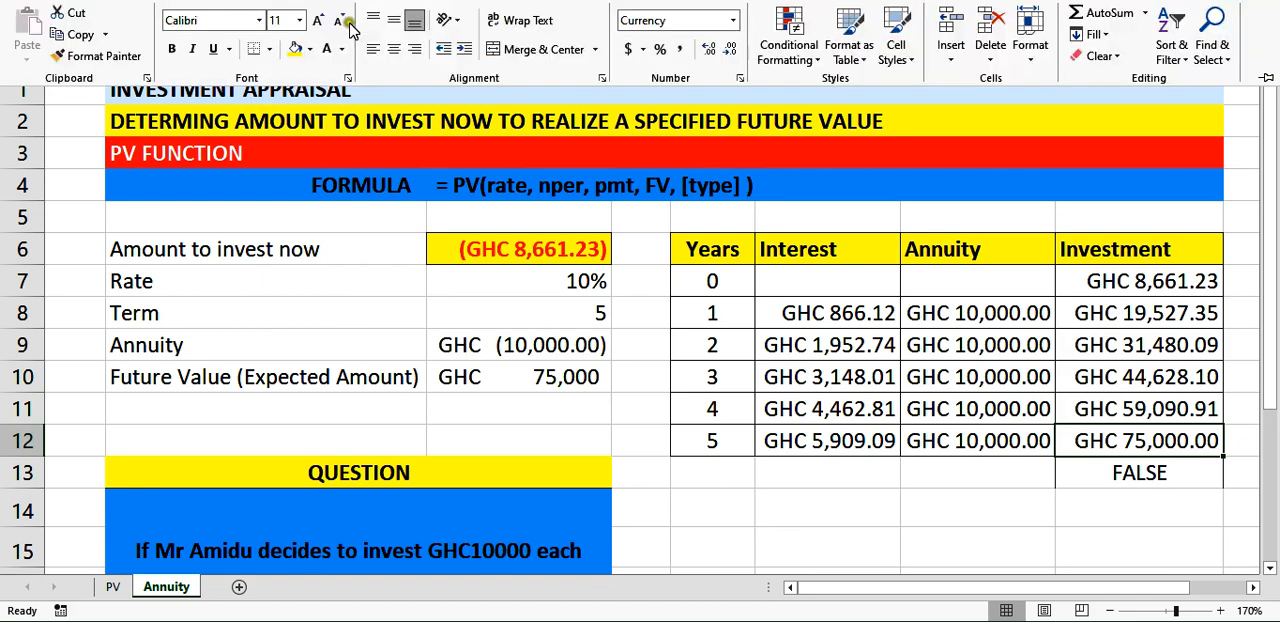
{"action": "left_click", "coordinate": [730, 50]}
{"action": "left_click", "coordinate": [730, 50]}
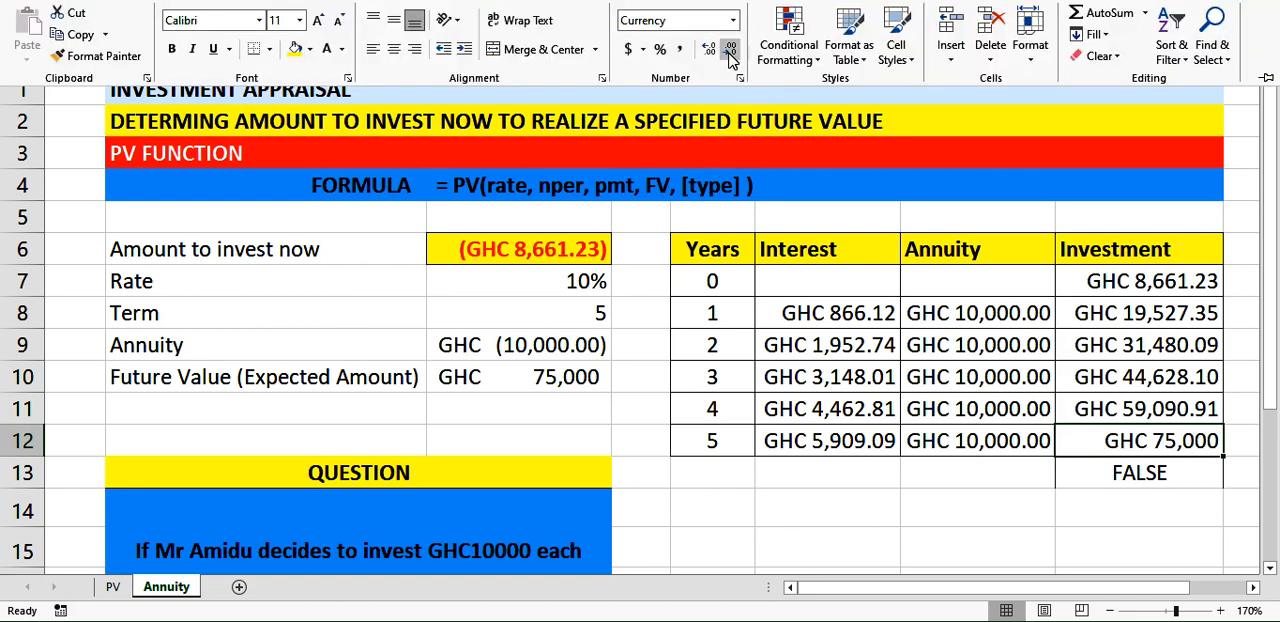
Check the comparison formula in H13 against the contents of the two cells it compares, C10 and H12.
{"action": "left_click", "coordinate": [1116, 476]}
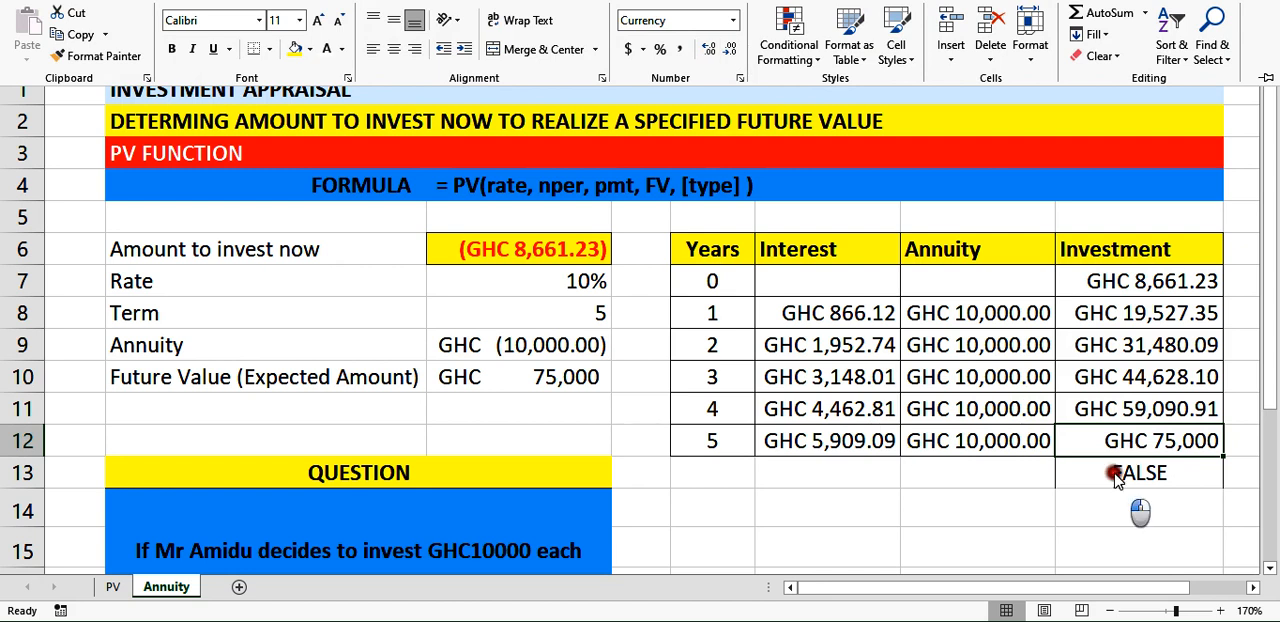
{"action": "left_click", "coordinate": [1116, 476]}
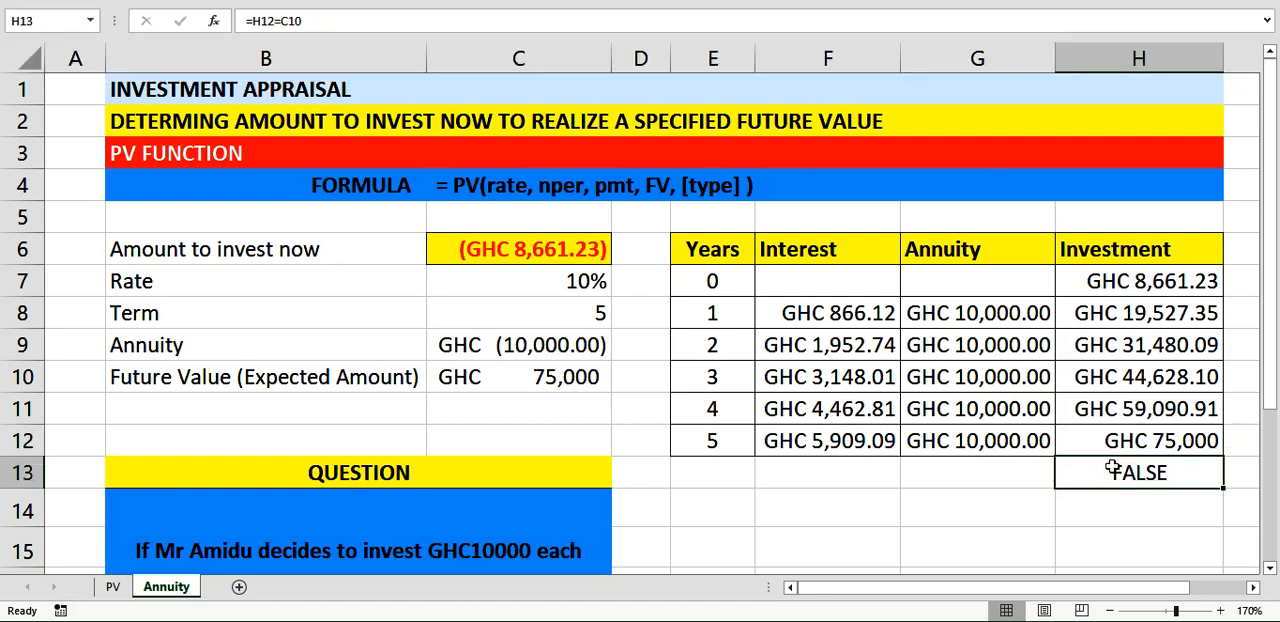
{"action": "left_click", "coordinate": [531, 372]}
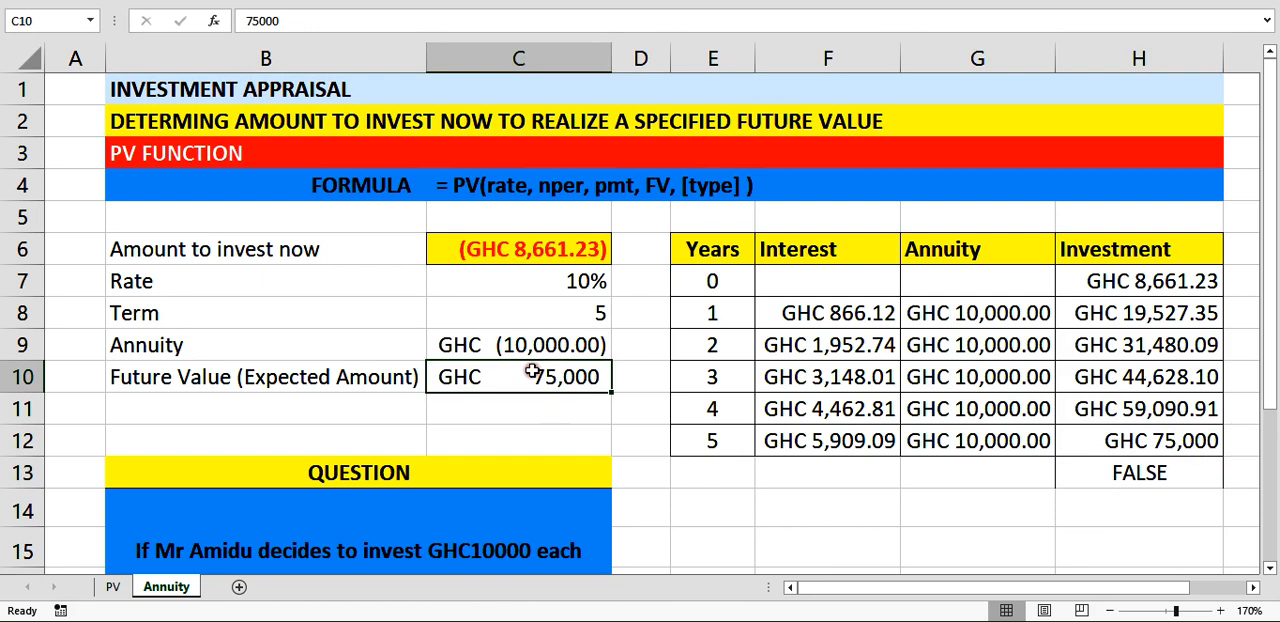
{"action": "left_click", "coordinate": [1122, 446]}
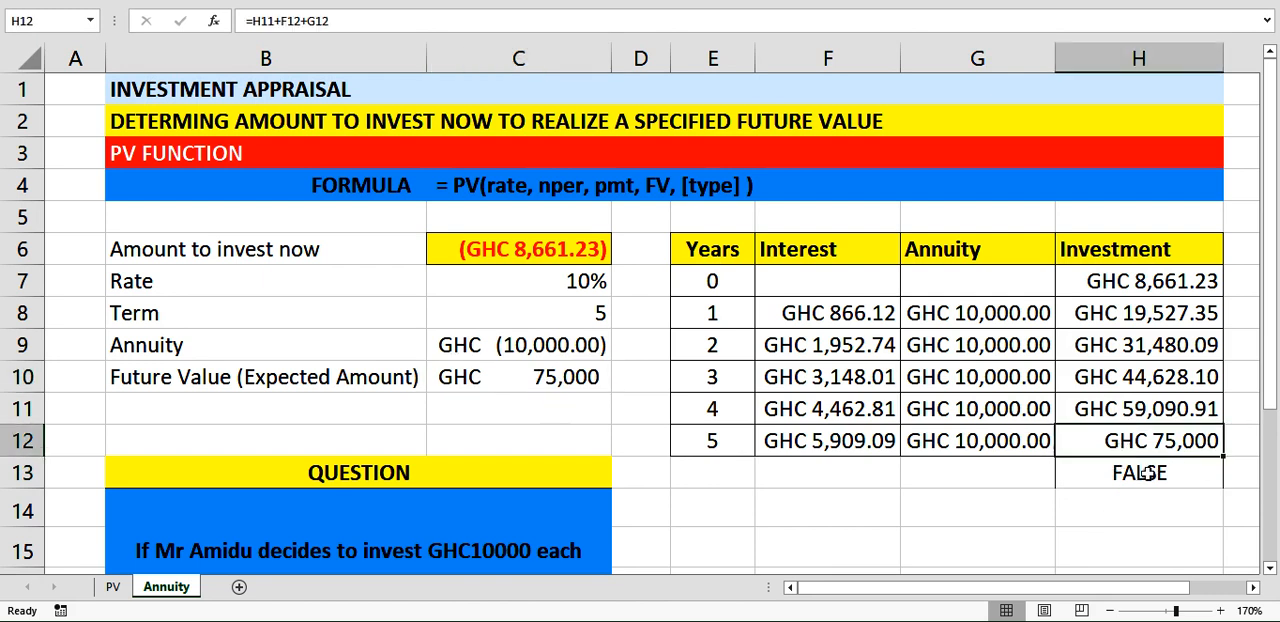
{"action": "left_click", "coordinate": [1146, 473]}
Copy the currency formatting of the year 5 investment in H12 onto the expected future value in C10 with Format Painter.
{"action": "left_click", "coordinate": [1130, 440]}
{"action": "left_click", "coordinate": [106, 4]}
{"action": "left_click", "coordinate": [101, 57]}
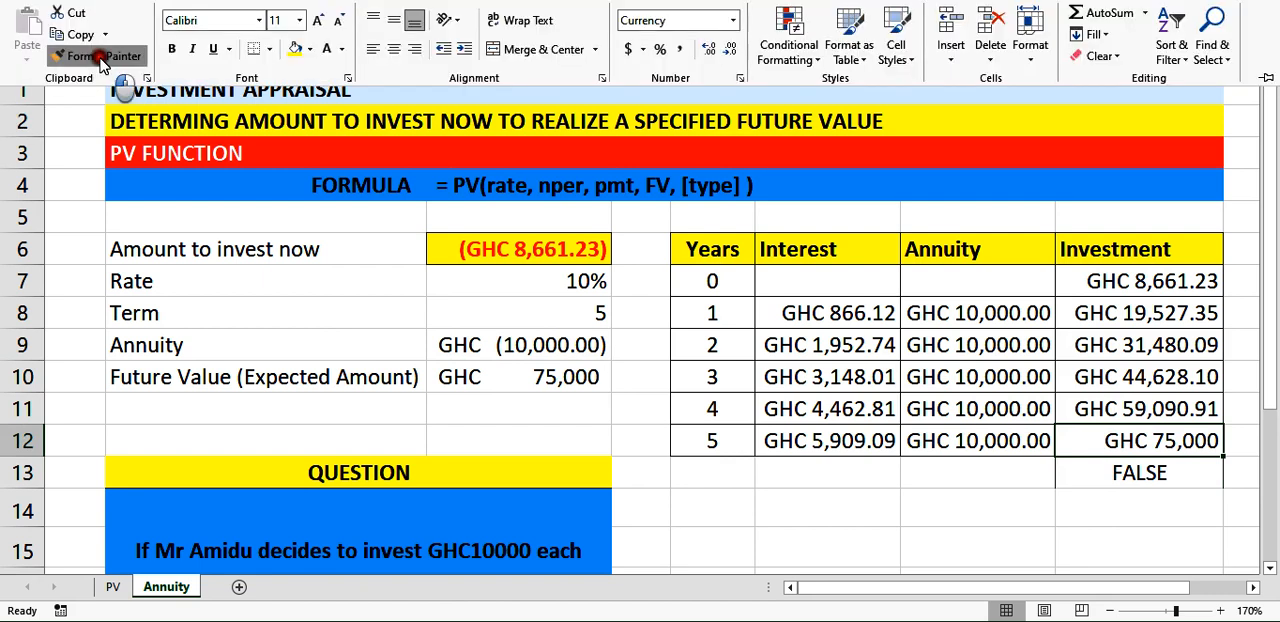
{"action": "left_click", "coordinate": [524, 380]}
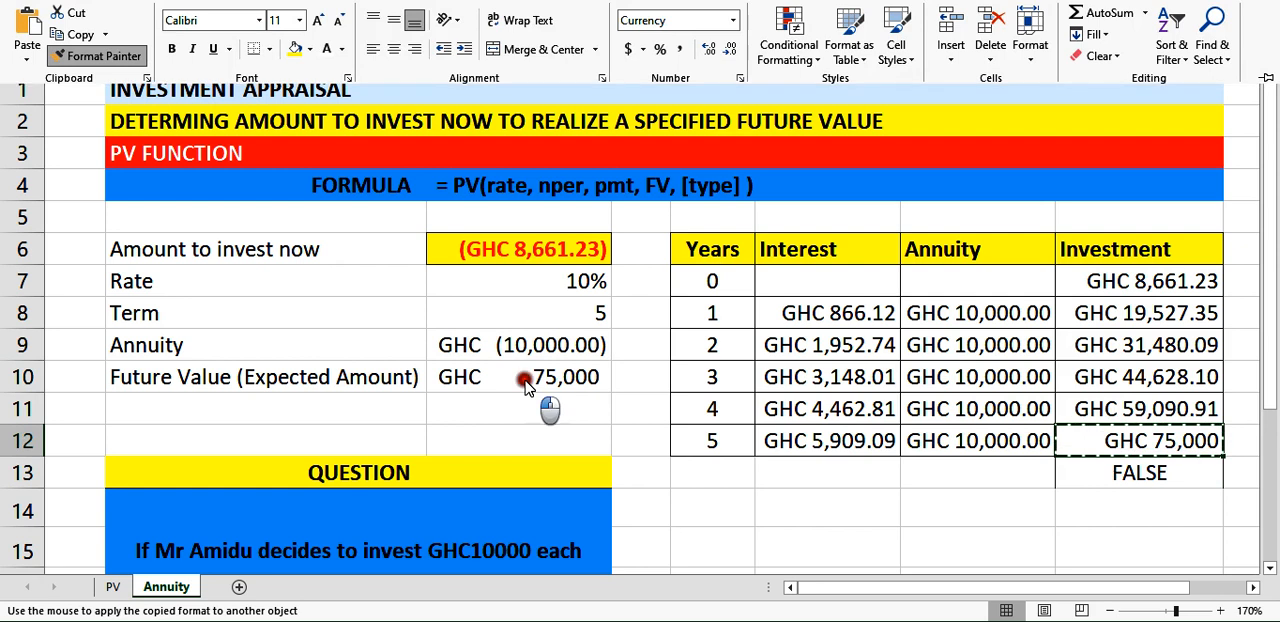
{"action": "left_click", "coordinate": [524, 380]}
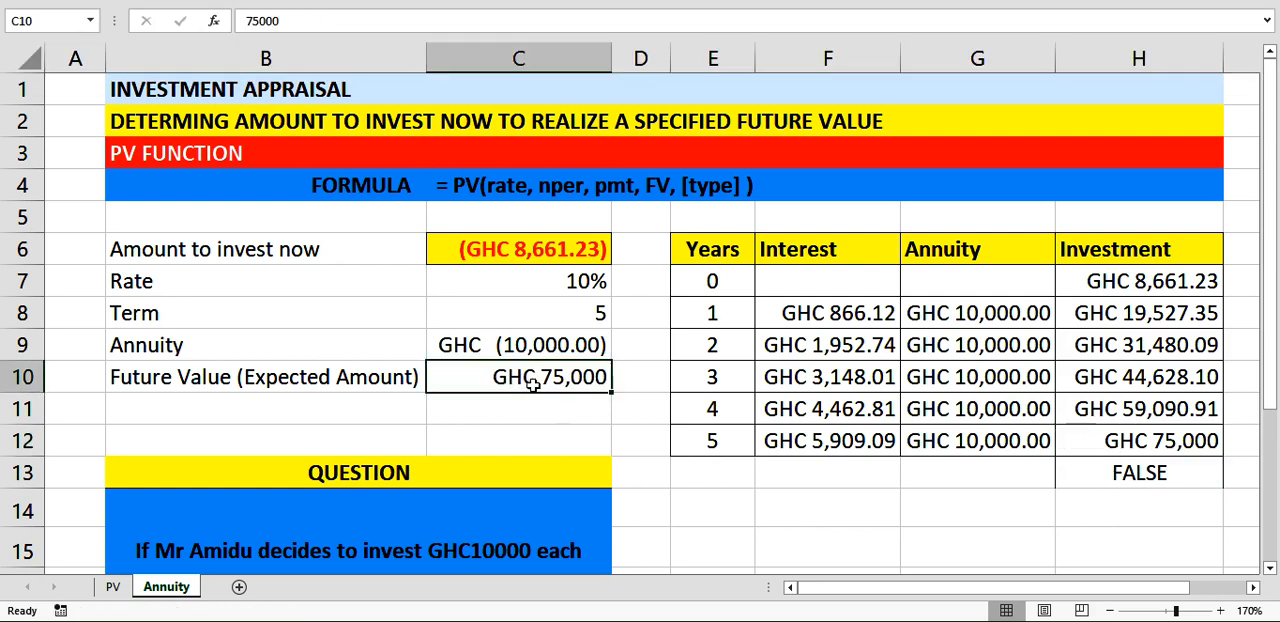
{"action": "left_click", "coordinate": [1172, 450]}
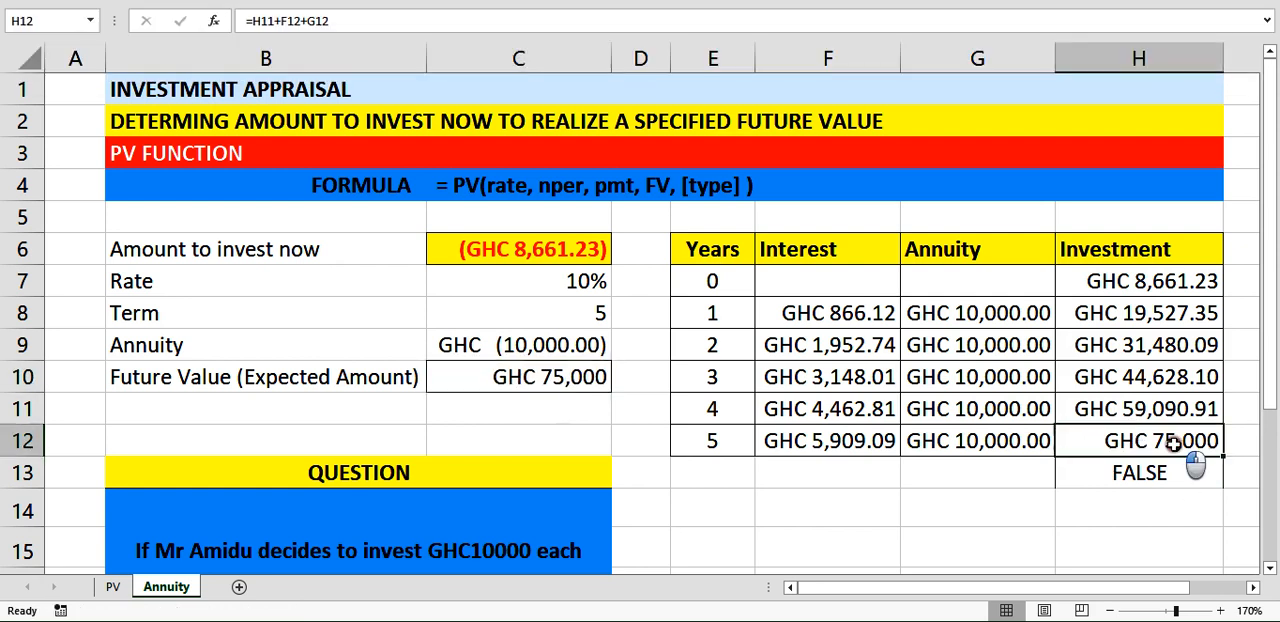